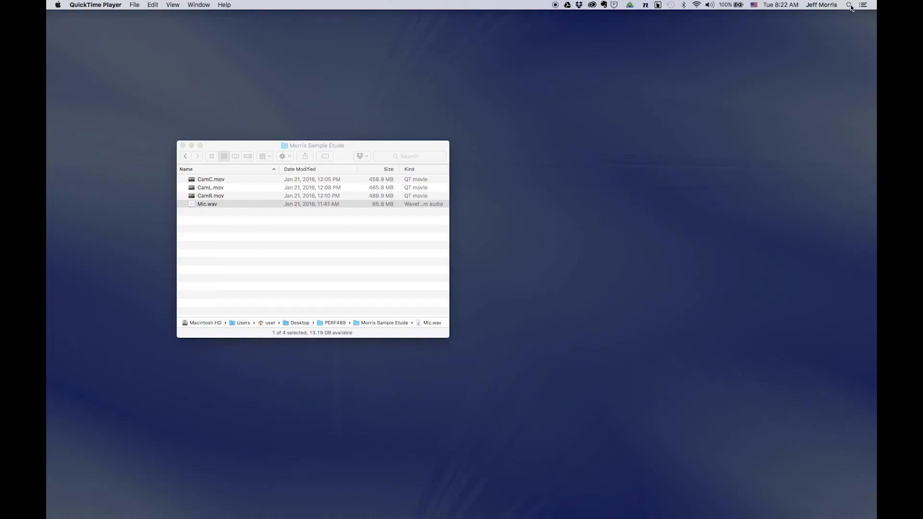
Open Spotlight search from the macOS menu bar.
{"action": "left_click", "coordinate": [850, 5]}
Launch Logic Pro X from Spotlight and create a new empty project.
{"action": "type", "text": "log"}
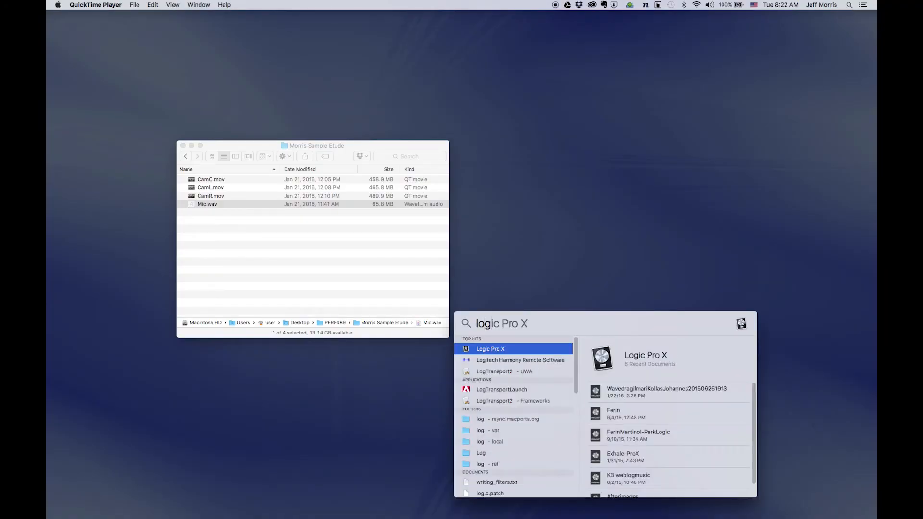
{"action": "key", "text": "Return"}
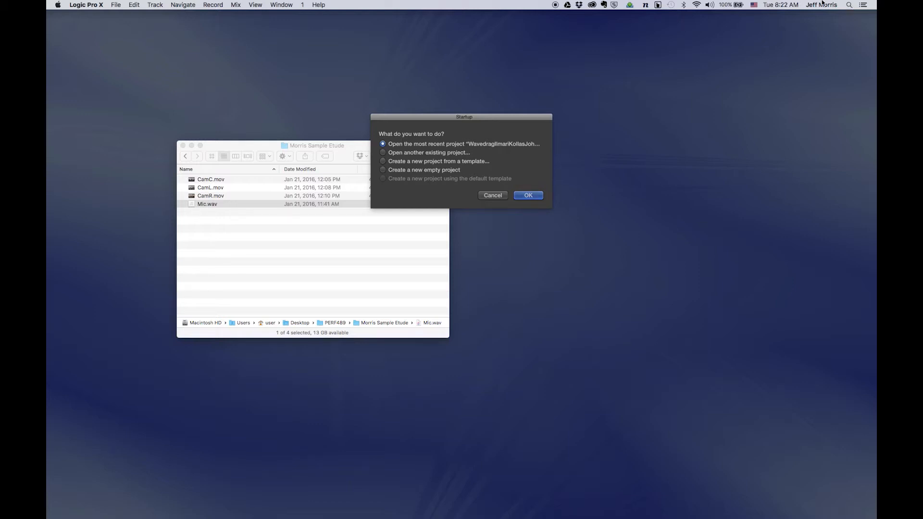
{"action": "left_click", "coordinate": [445, 171]}
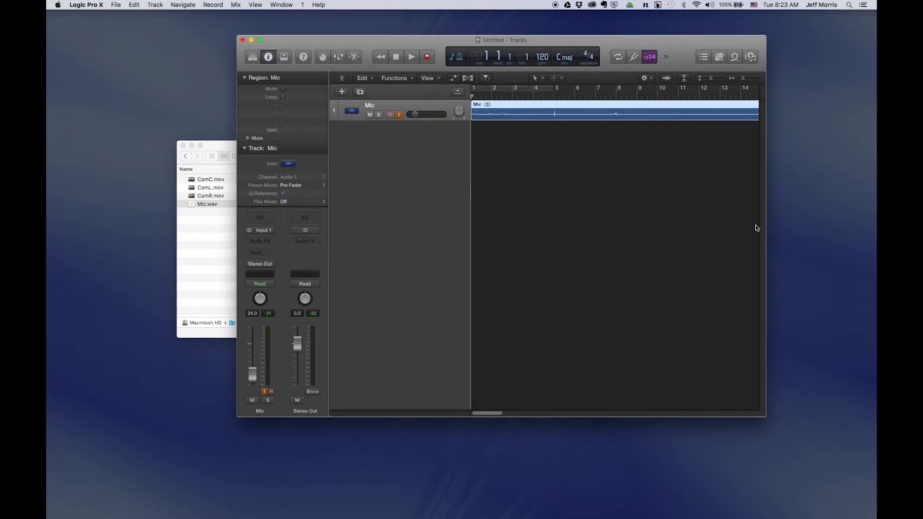
Normalize the Mic region's source audio file in the audio file editor, then close the editor.
{"action": "left_click_drag", "start_coordinate": [767, 224], "coordinate": [825, 224]}
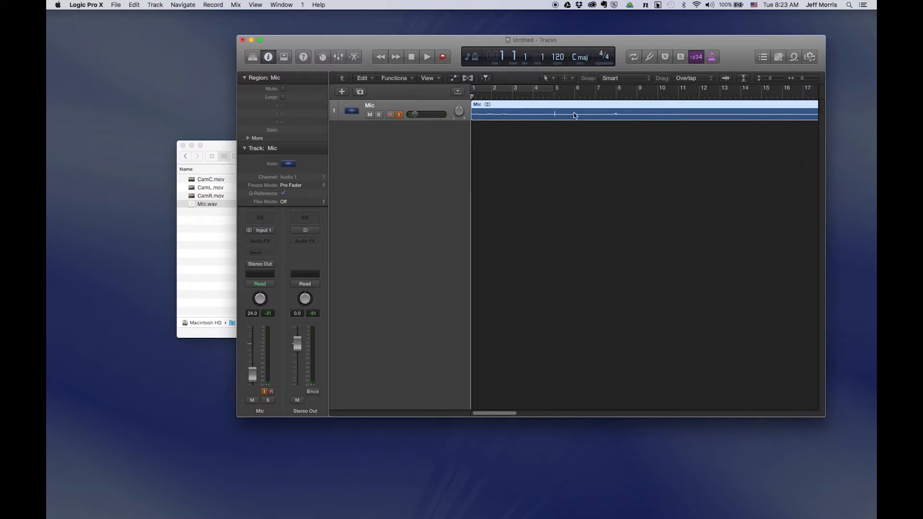
{"action": "double_click", "coordinate": [575, 115]}
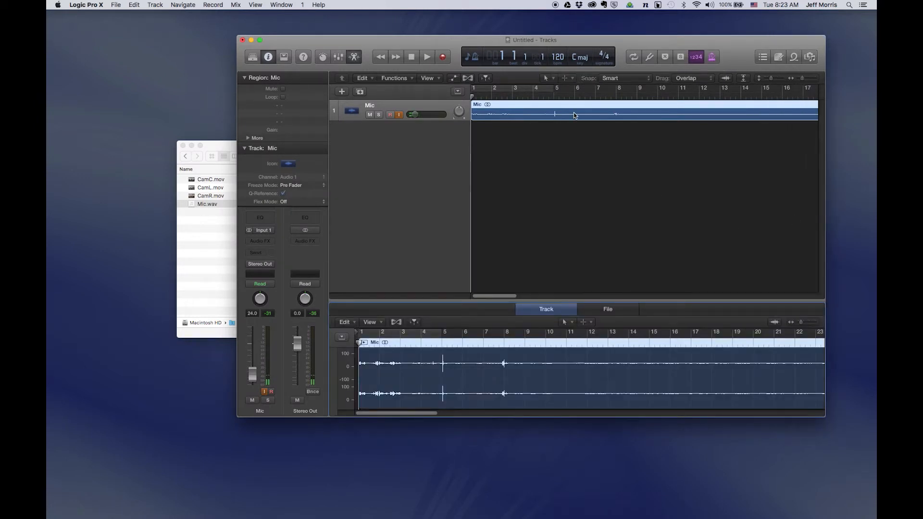
{"action": "left_click", "coordinate": [608, 310]}
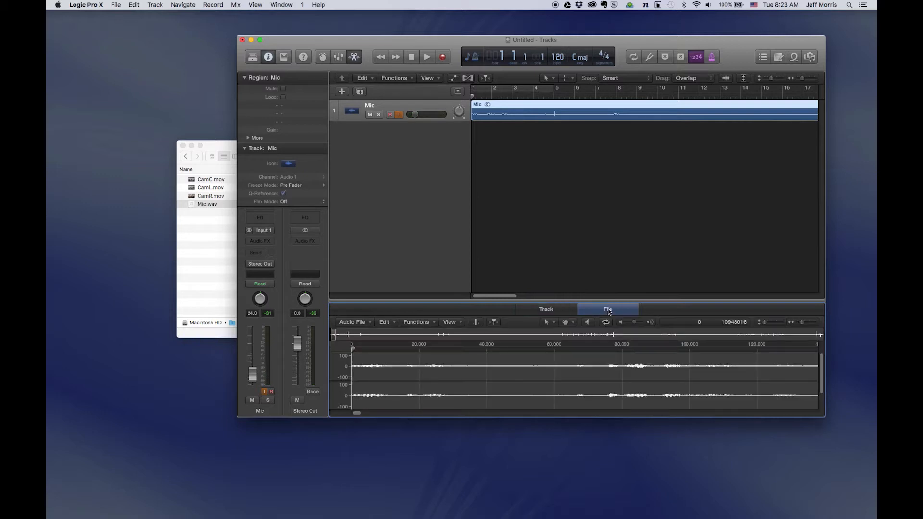
{"action": "left_click", "coordinate": [417, 322]}
{"action": "left_click", "coordinate": [432, 333]}
{"action": "left_click_drag", "start_coordinate": [356, 414], "coordinate": [597, 416]}
{"action": "left_click", "coordinate": [583, 333]}
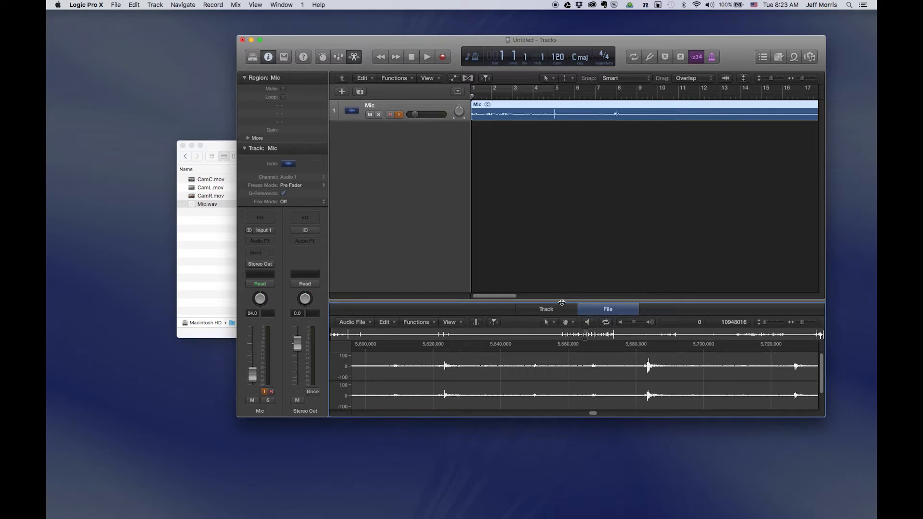
{"action": "key", "text": "e"}
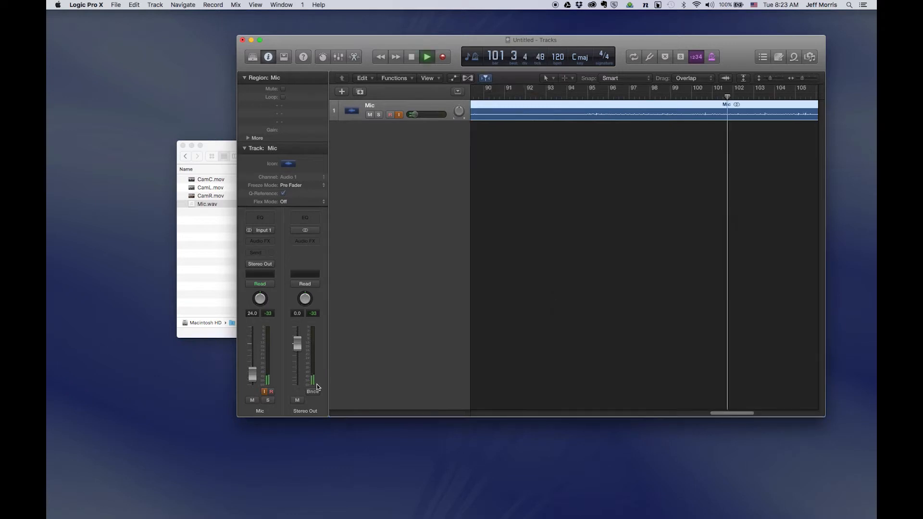
{"action": "key", "text": "space"}
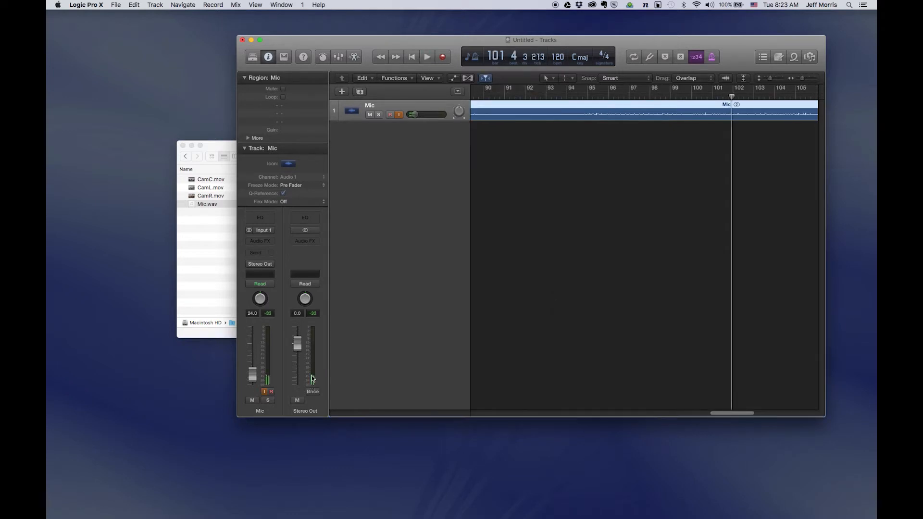
Insert an Adaptive Limiter (Dynamics) on the Stereo Out channel.
{"action": "left_click", "coordinate": [310, 242]}
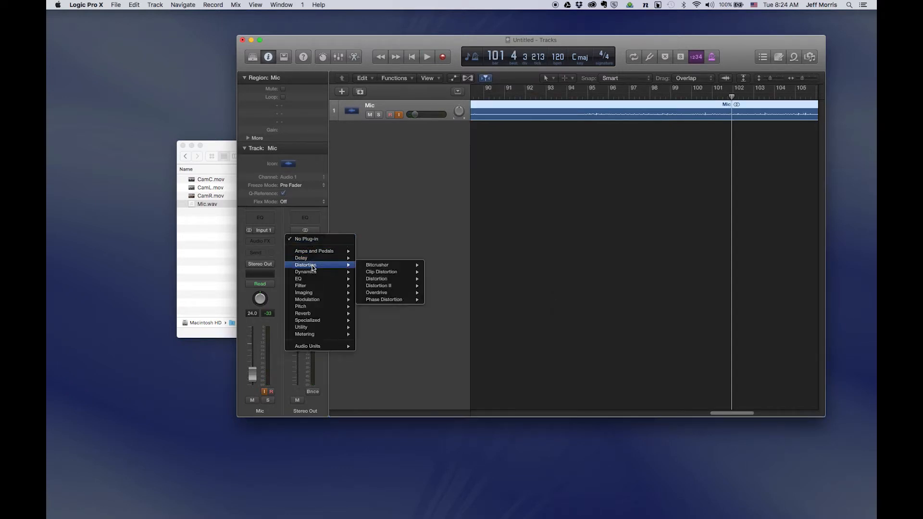
{"action": "mouse_move", "coordinate": [342, 273]}
{"action": "left_click", "coordinate": [382, 273]}
Loop bars 97–100 and raise the limiter gain to 11.5 dB while listening.
{"action": "left_click_drag", "start_coordinate": [631, 93], "coordinate": [700, 89]}
{"action": "key", "text": "space"}
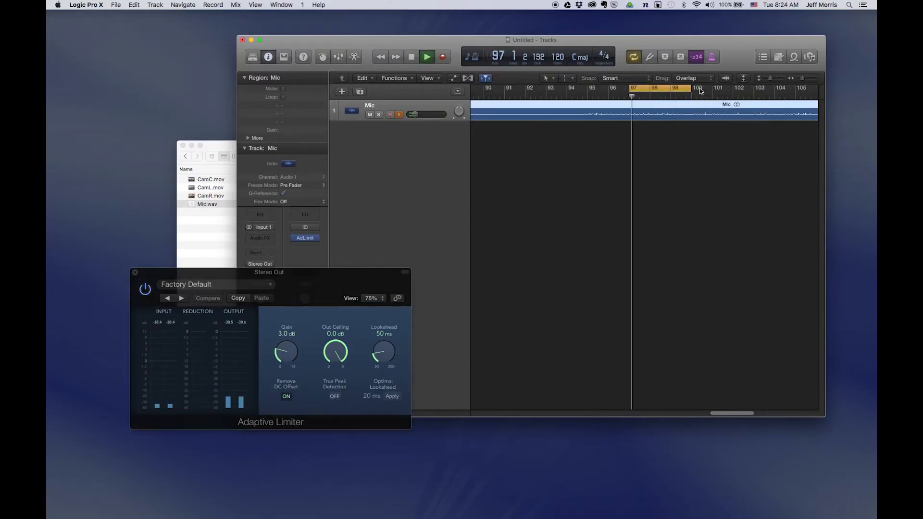
{"action": "left_click_drag", "start_coordinate": [283, 353], "coordinate": [289, 271]}
{"action": "left_click_drag", "start_coordinate": [280, 322], "coordinate": [283, 313]}
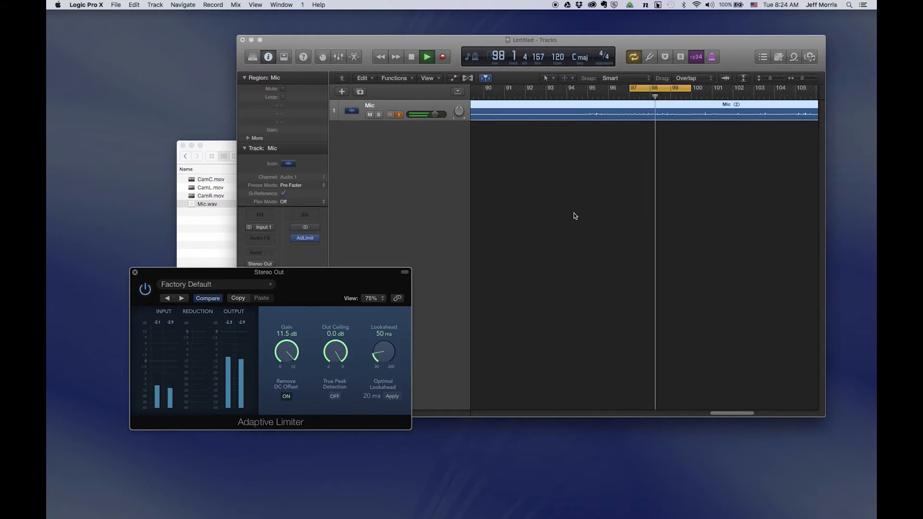
{"action": "left_click", "coordinate": [655, 88]}
{"action": "left_click_drag", "start_coordinate": [724, 413], "coordinate": [765, 412]}
{"action": "left_click", "coordinate": [660, 96]}
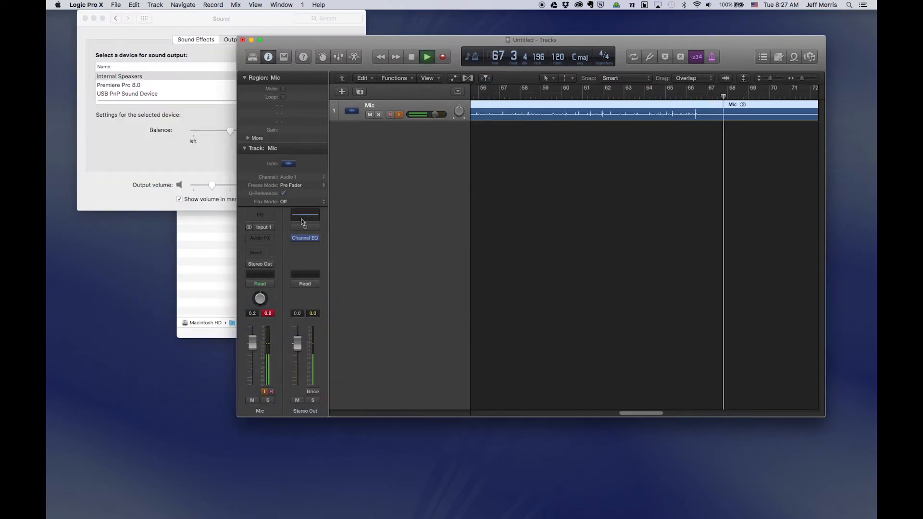
Open the Stereo Out Channel EQ and audition playback around bars 60–80.
{"action": "left_click", "coordinate": [301, 218]}
{"action": "left_click_drag", "start_coordinate": [238, 386], "coordinate": [389, 261]}
{"action": "left_click", "coordinate": [679, 95]}
{"action": "left_click_drag", "start_coordinate": [489, 350], "coordinate": [448, 355]}
{"action": "left_click", "coordinate": [573, 96]}
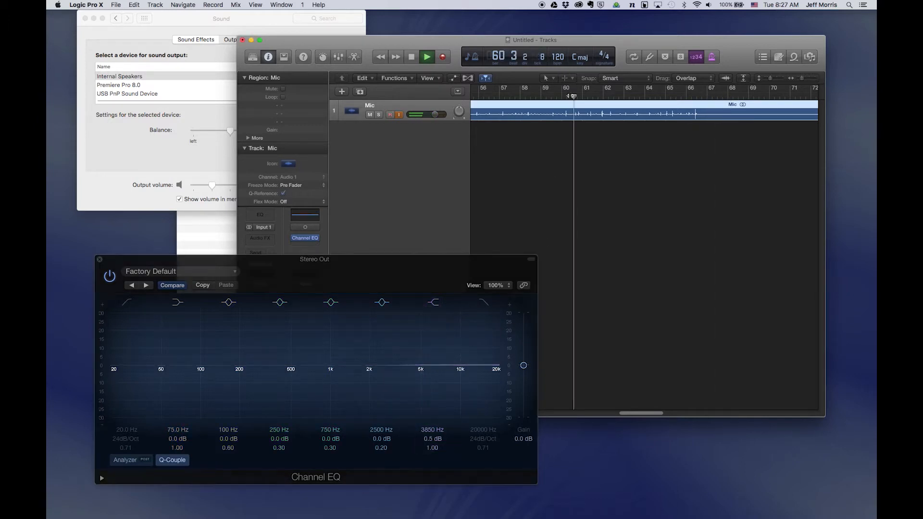
{"action": "key", "text": "space"}
{"action": "left_click_drag", "start_coordinate": [651, 417], "coordinate": [694, 414]}
{"action": "left_click", "coordinate": [643, 94]}
{"action": "key", "text": "space"}
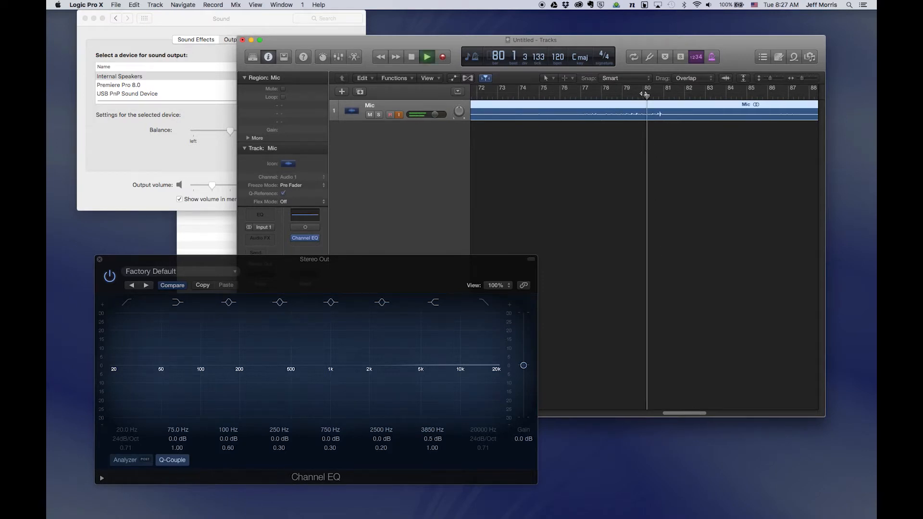
{"action": "key", "text": "space"}
Boost the EQ mid band to 730 Hz at +8 dB.
{"action": "left_click_drag", "start_coordinate": [315, 365], "coordinate": [289, 350]}
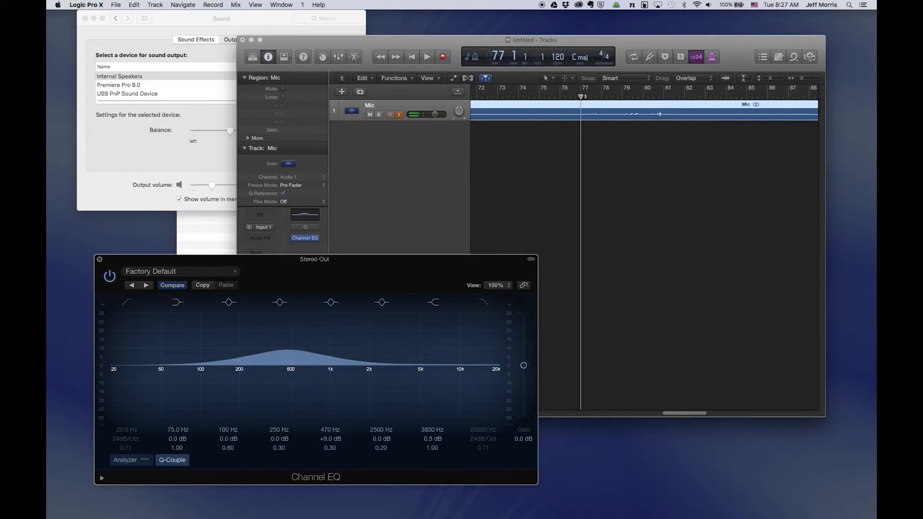
{"action": "left_click", "coordinate": [582, 98]}
{"action": "key", "text": "space"}
{"action": "left_click_drag", "start_coordinate": [292, 359], "coordinate": [314, 365]}
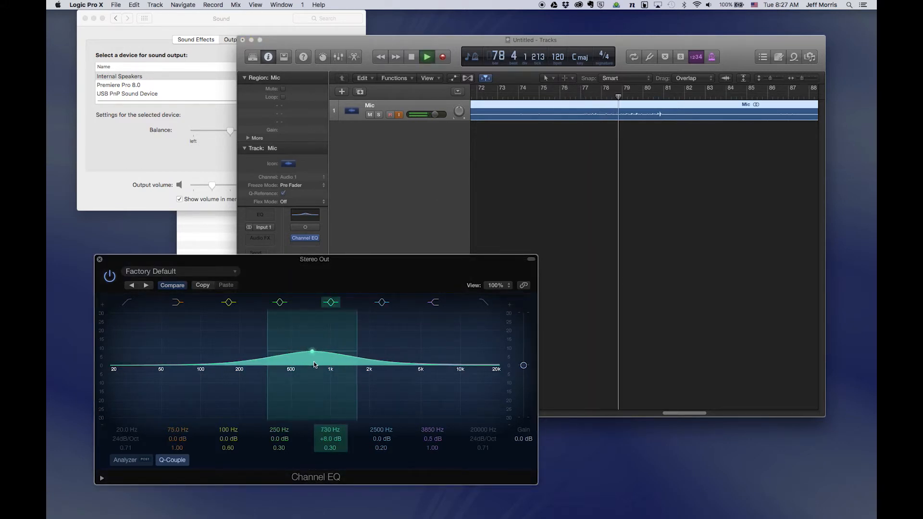
{"action": "key", "text": "space"}
Lift the high band to 6200 Hz by +6 dB, then close the EQ window.
{"action": "left_click_drag", "start_coordinate": [686, 412], "coordinate": [749, 411]}
{"action": "left_click", "coordinate": [539, 99]}
{"action": "key", "text": "space"}
{"action": "left_click", "coordinate": [683, 95]}
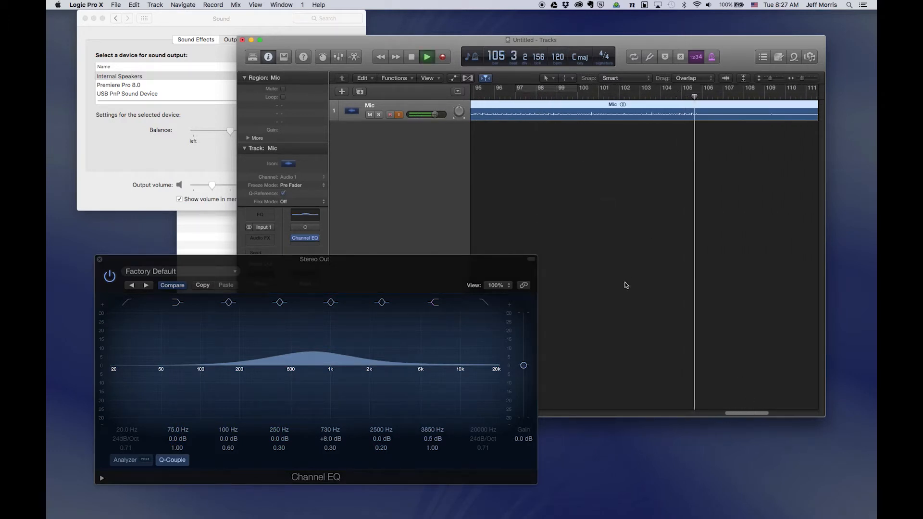
{"action": "left_click_drag", "start_coordinate": [749, 413], "coordinate": [680, 414]}
{"action": "left_click", "coordinate": [682, 96]}
{"action": "left_click", "coordinate": [535, 96]}
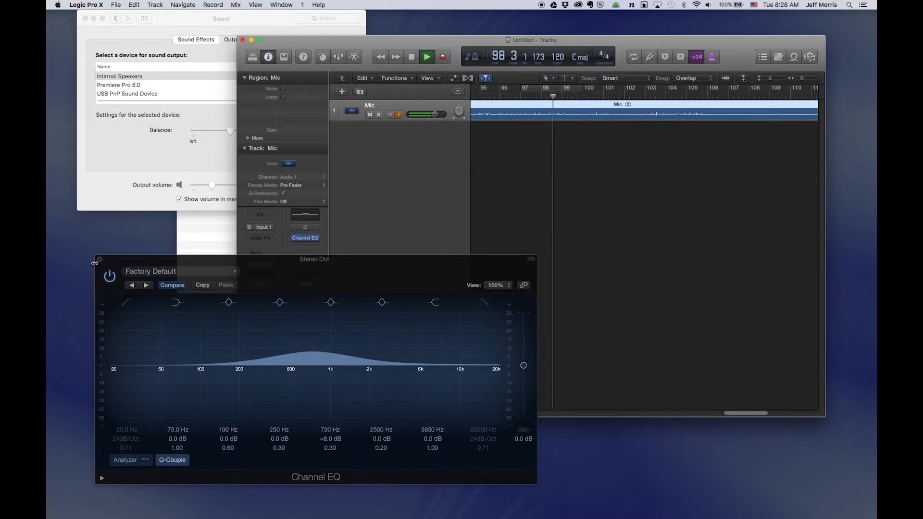
{"action": "left_click_drag", "start_coordinate": [407, 344], "coordinate": [445, 342]}
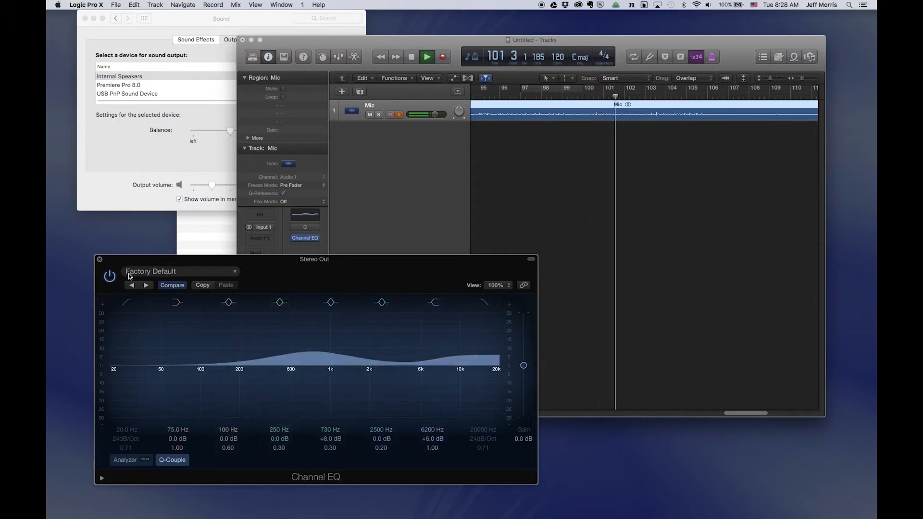
{"action": "left_click", "coordinate": [99, 259]}
{"action": "key", "text": "space"}
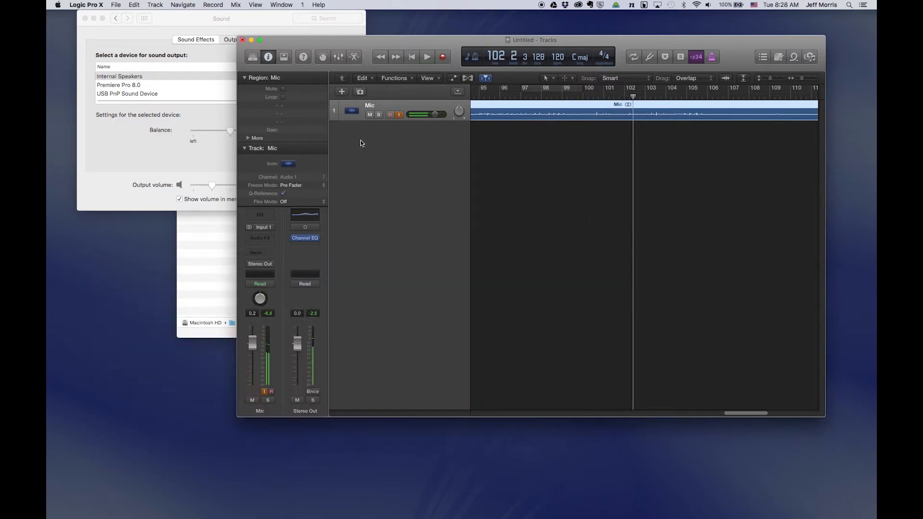
Bounce the project as a 16-bit PCM WAV named MicEdit into the Morris Sample Etude folder.
{"action": "left_click", "coordinate": [116, 5]}
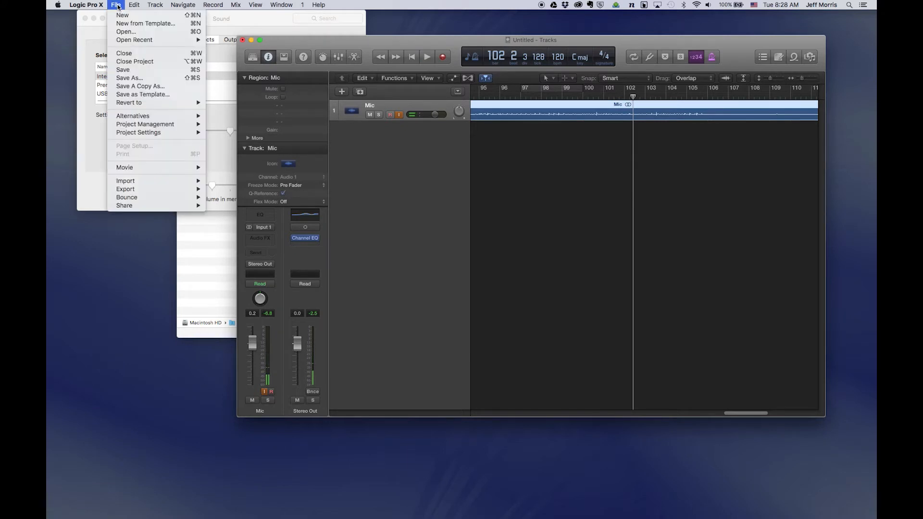
{"action": "left_click", "coordinate": [118, 5]}
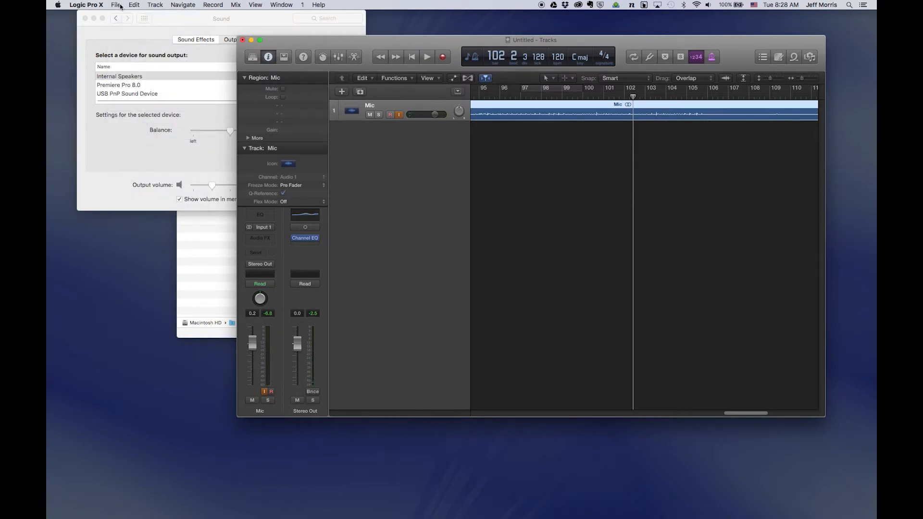
{"action": "left_click", "coordinate": [118, 5]}
{"action": "mouse_move", "coordinate": [194, 199]}
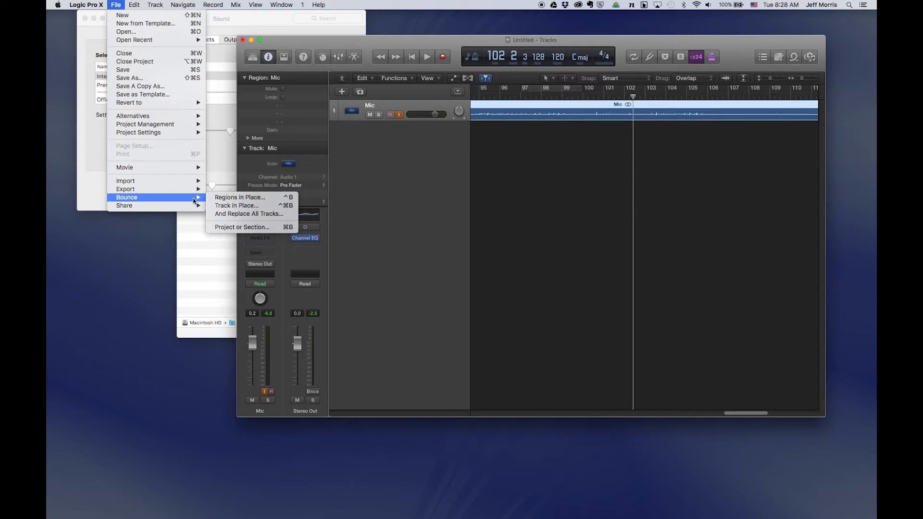
{"action": "left_click", "coordinate": [242, 227]}
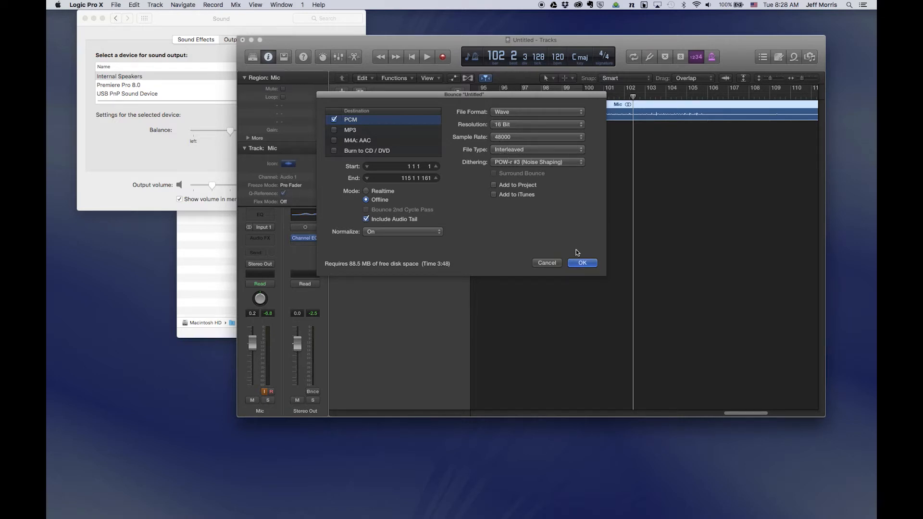
{"action": "left_click", "coordinate": [581, 263]}
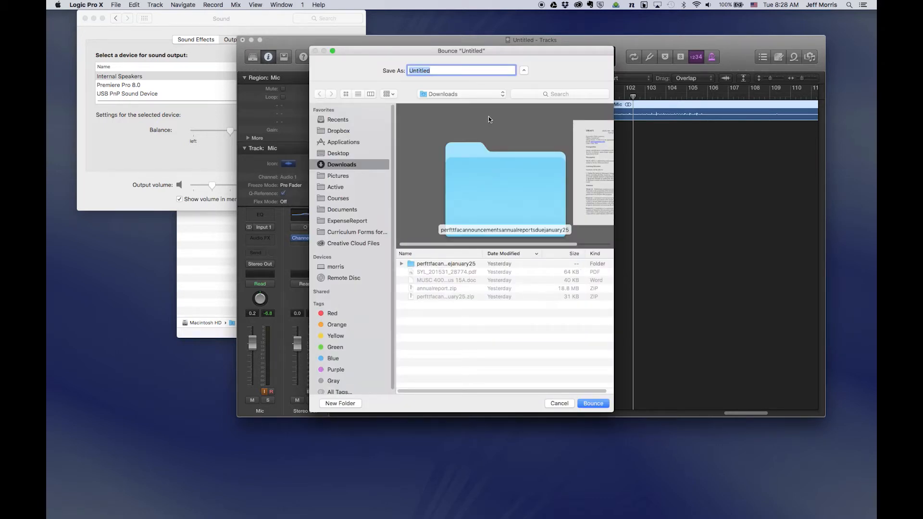
{"action": "left_click", "coordinate": [487, 94]}
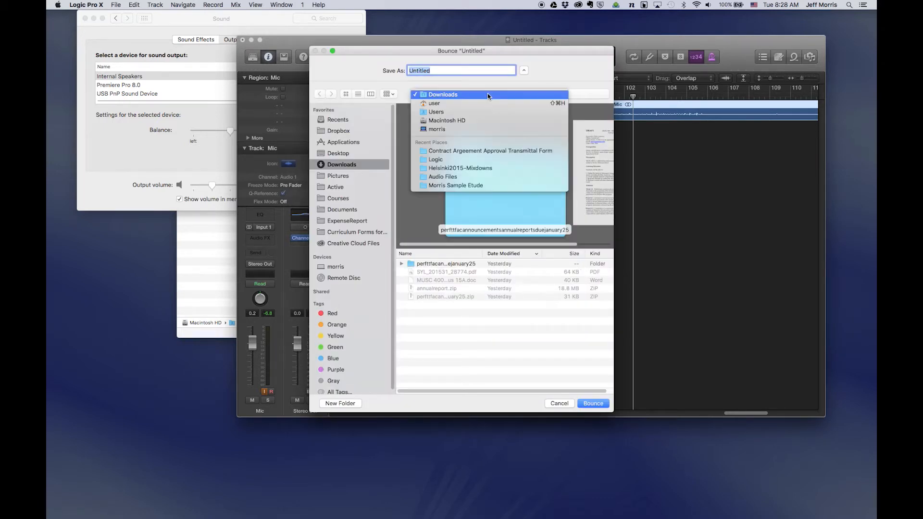
{"action": "left_click", "coordinate": [491, 185]}
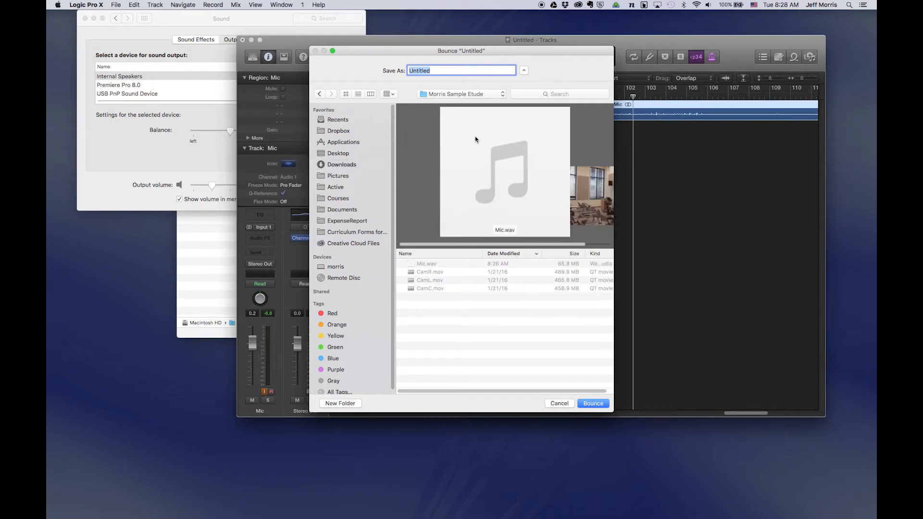
{"action": "type", "text": "M"}
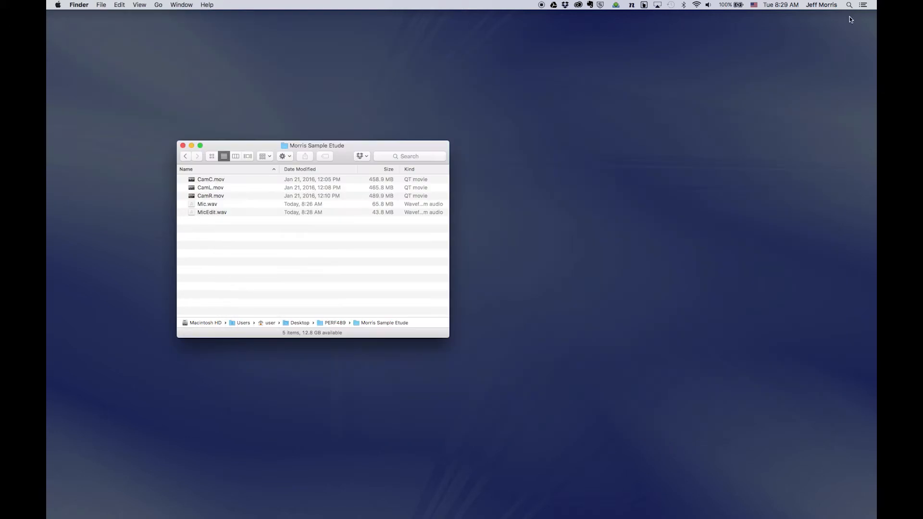
Launch Adobe Premiere Pro CC 2014 from Spotlight.
{"action": "key", "text": "super+space"}
{"action": "type", "text": "prem"}
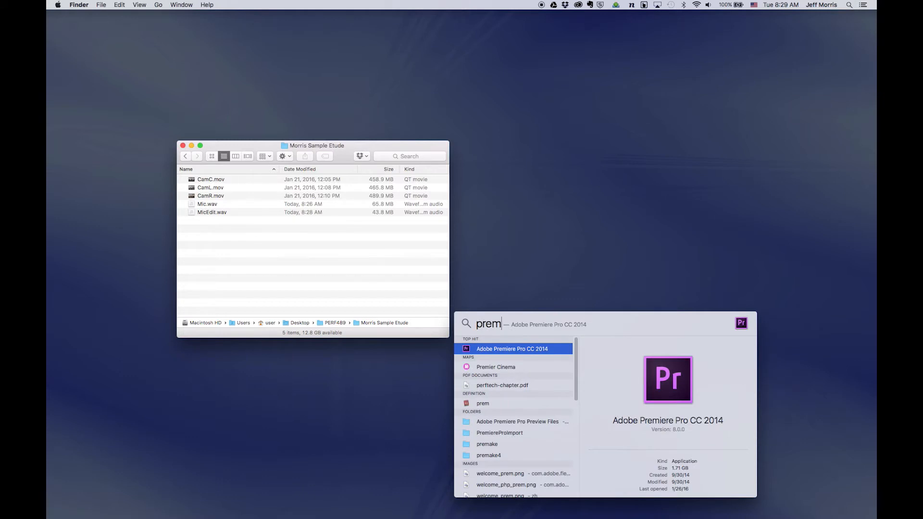
{"action": "key", "text": "Return"}
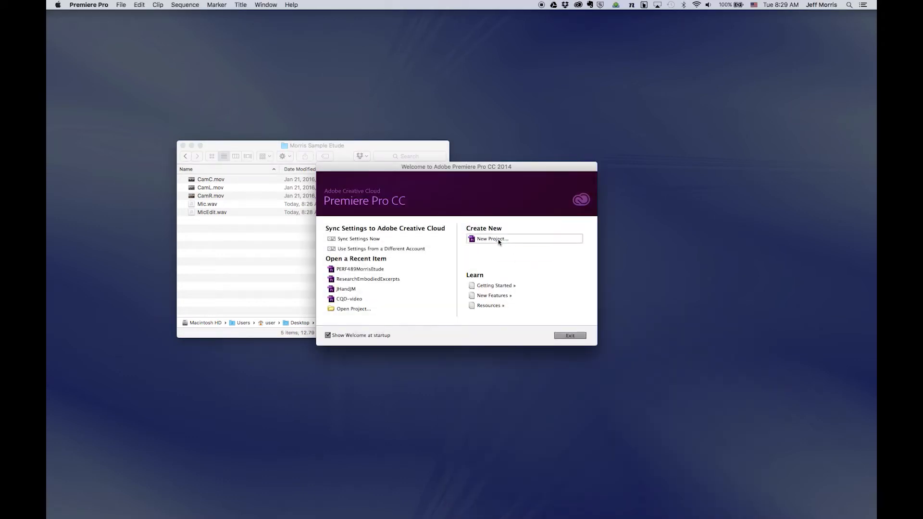
Create project PERF489MorrisEtude in the PERF489/Morris Sample Etude folder.
{"action": "left_click", "coordinate": [495, 239]}
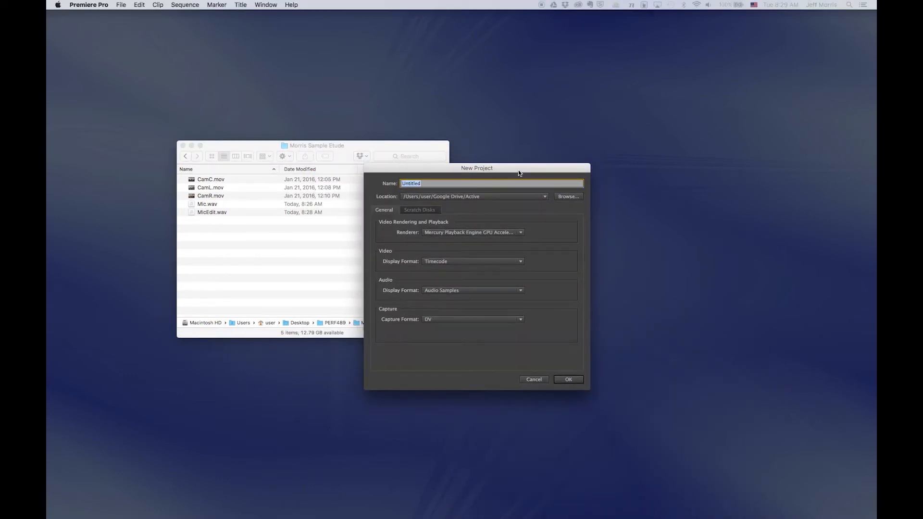
{"action": "type", "text": "PERF489MorrisEtude"}
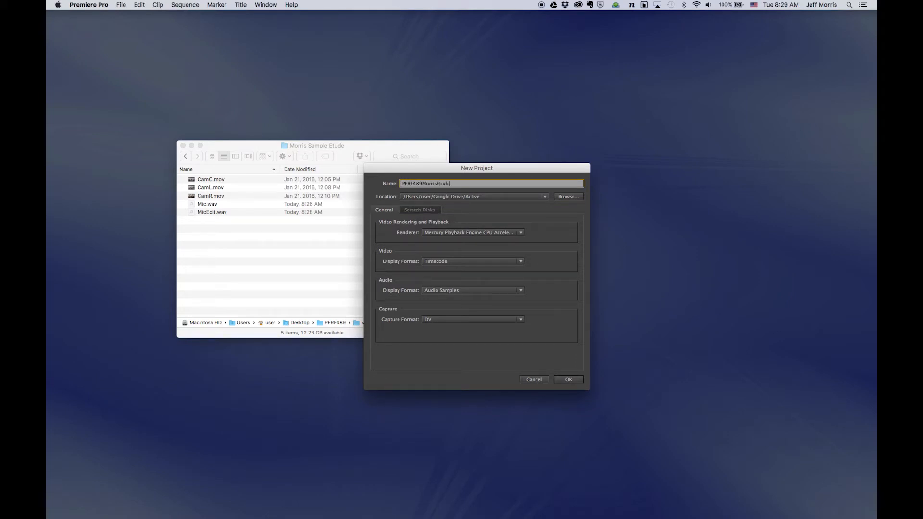
{"action": "left_click", "coordinate": [524, 195]}
{"action": "left_click", "coordinate": [522, 214]}
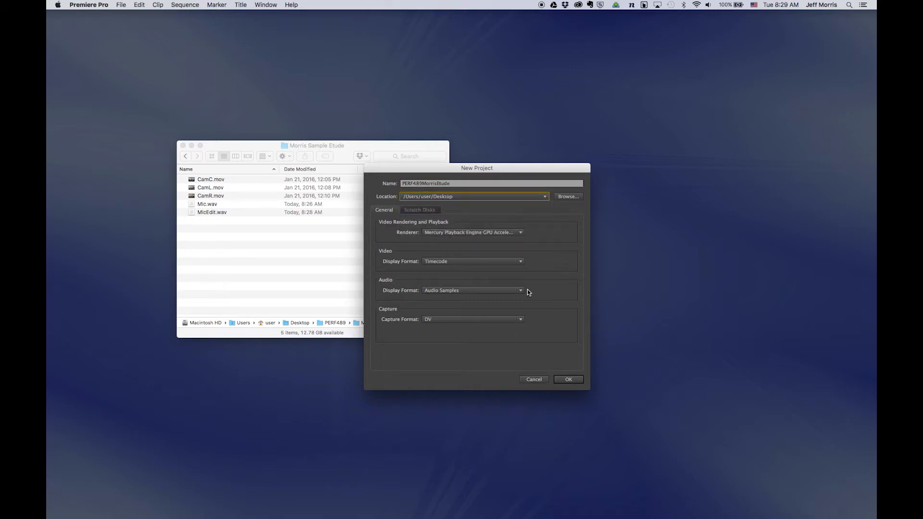
{"action": "left_click", "coordinate": [567, 196]}
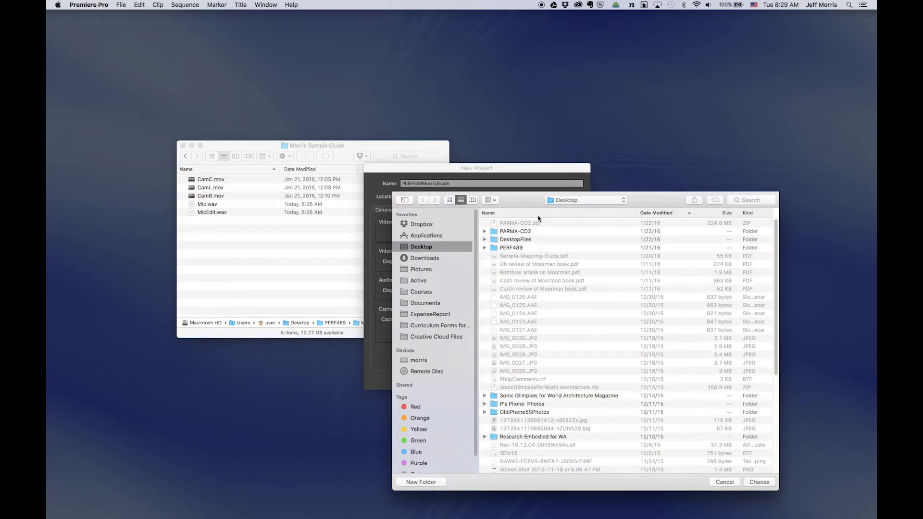
{"action": "double_click", "coordinate": [512, 249]}
{"action": "double_click", "coordinate": [519, 224]}
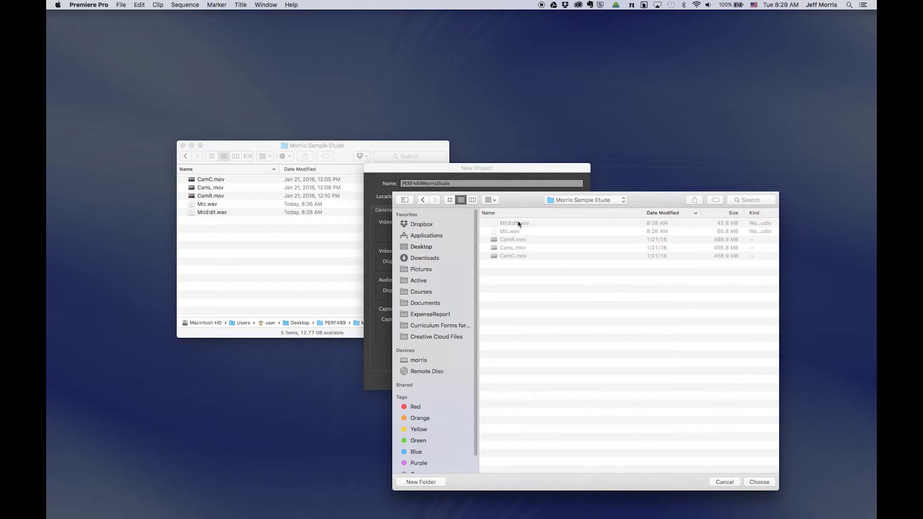
{"action": "left_click", "coordinate": [752, 482]}
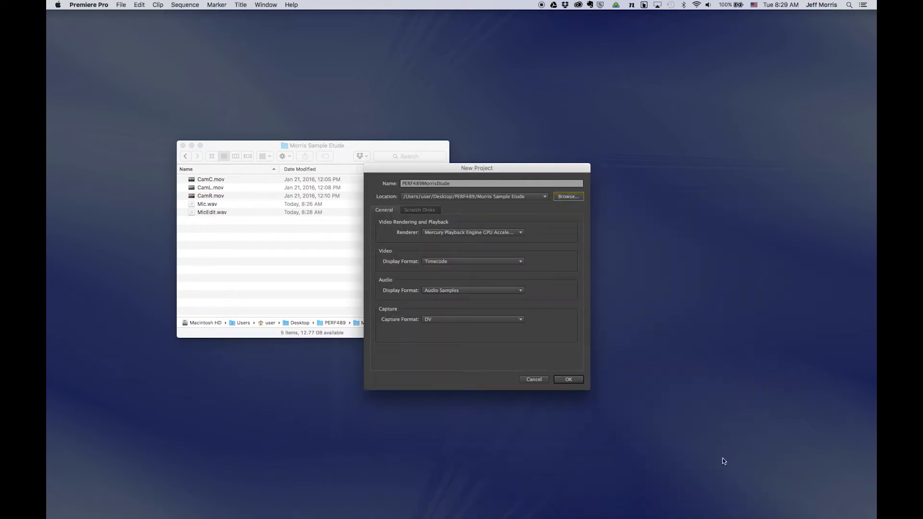
{"action": "left_click", "coordinate": [577, 380]}
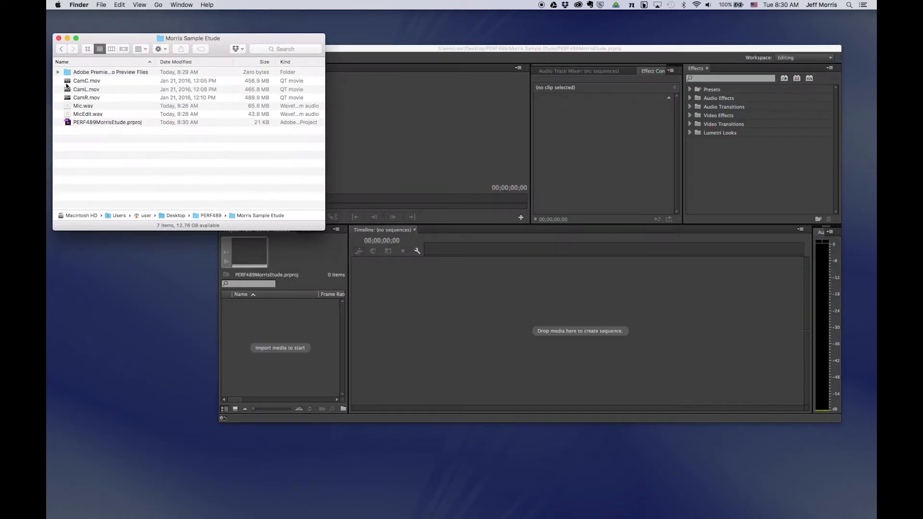
Drag CamC.mov and CamL.mov from Finder into the Project panel.
{"action": "left_click", "coordinate": [67, 83]}
{"action": "left_click", "coordinate": [68, 90], "text": "super"}
{"action": "left_click", "coordinate": [69, 98]}
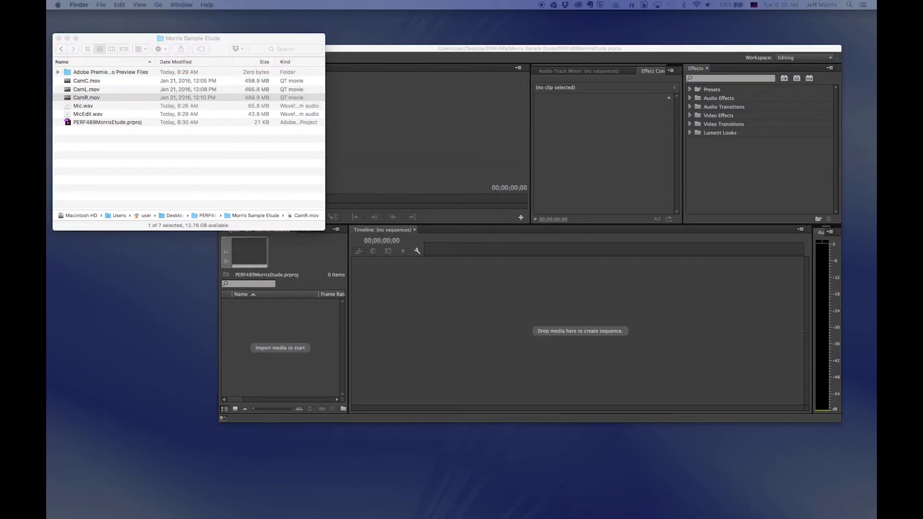
{"action": "left_click", "coordinate": [123, 184]}
{"action": "left_click_drag", "start_coordinate": [67, 81], "coordinate": [282, 344]}
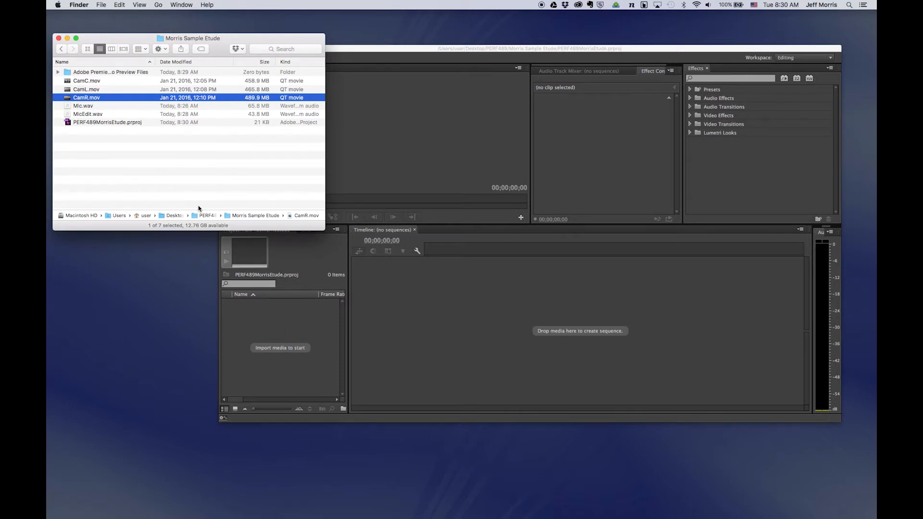
{"action": "left_click_drag", "start_coordinate": [67, 89], "coordinate": [258, 321]}
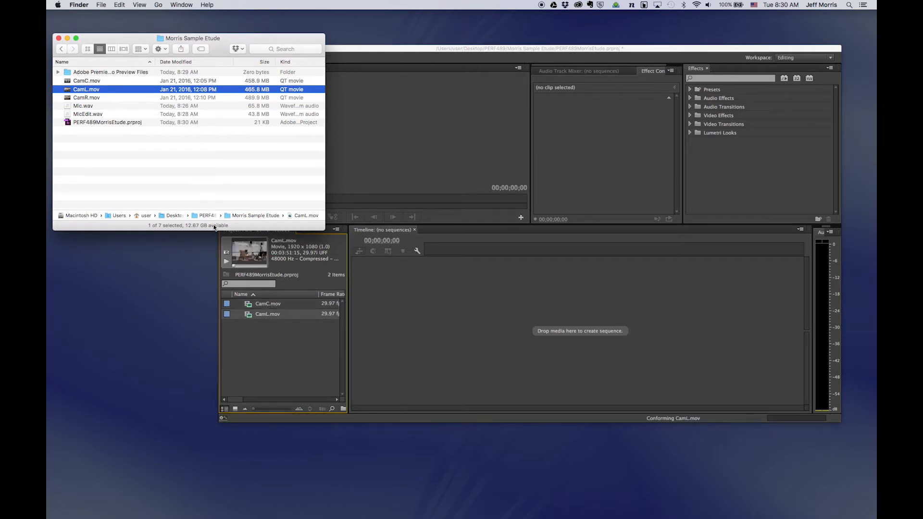
Import CamR.mov and MicEdit.wav as well, then select the CamC.mov clip.
{"action": "left_click", "coordinate": [67, 96]}
{"action": "left_click_drag", "start_coordinate": [67, 96], "coordinate": [267, 347]}
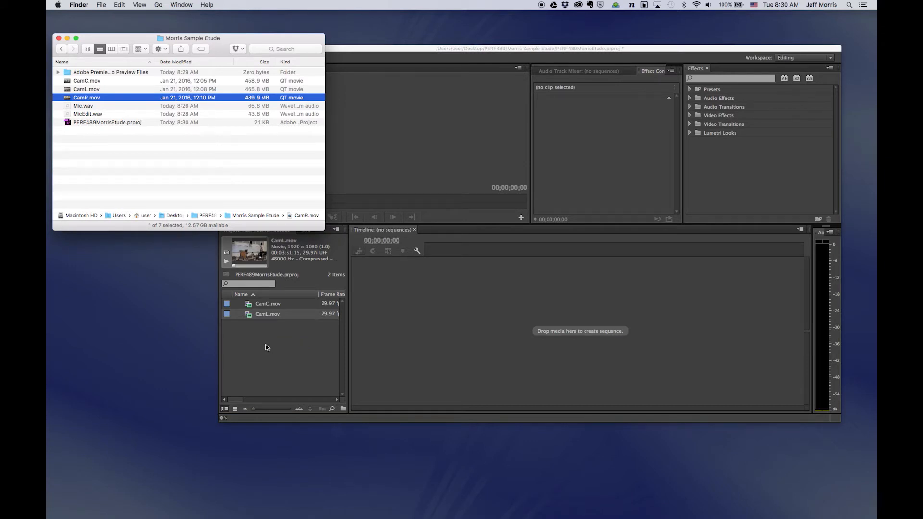
{"action": "left_click", "coordinate": [69, 116]}
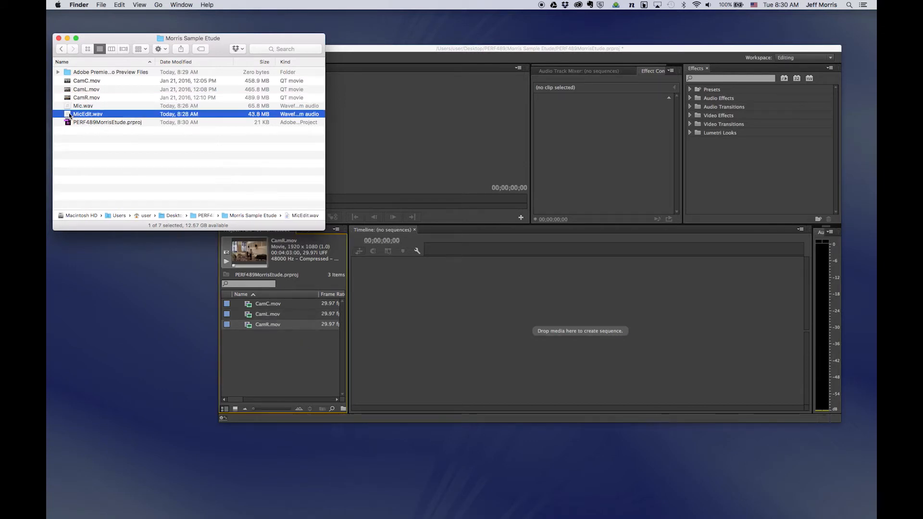
{"action": "left_click_drag", "start_coordinate": [88, 123], "coordinate": [264, 358]}
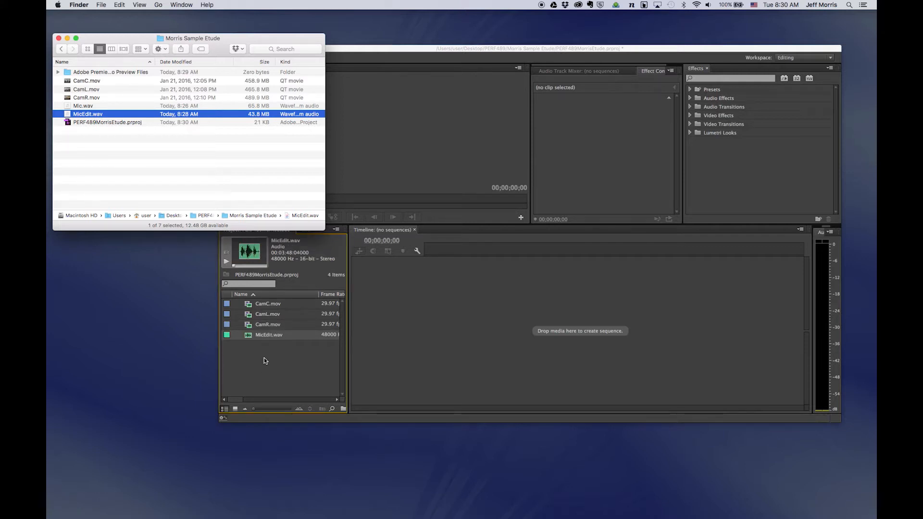
{"action": "left_click", "coordinate": [264, 360]}
{"action": "key", "text": "super+a"}
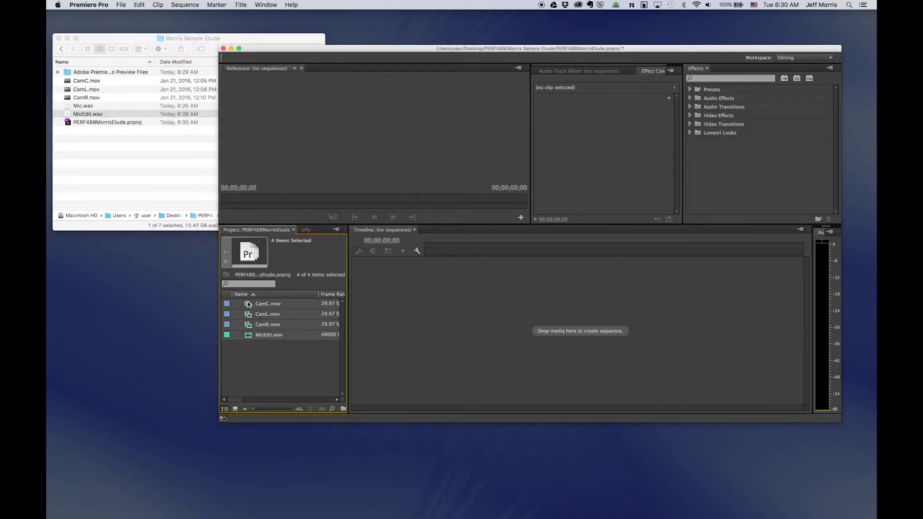
{"action": "left_click", "coordinate": [263, 350]}
{"action": "left_click", "coordinate": [329, 304]}
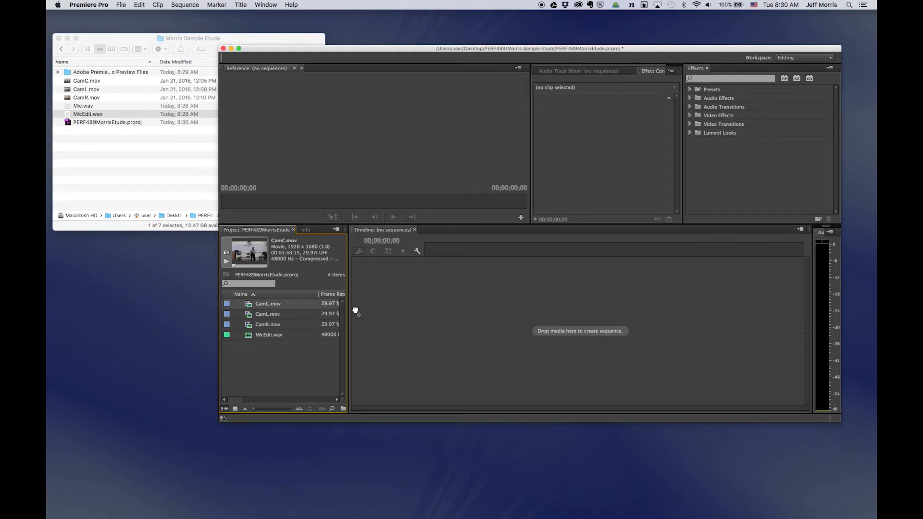
Build a CamC sequence with CamL.mov on V3, CamC.mov on V2, CamR.mov on V1, all at 00:00.
{"action": "left_click_drag", "start_coordinate": [356, 311], "coordinate": [356, 311]}
{"action": "left_click_drag", "start_coordinate": [439, 324], "coordinate": [441, 349]}
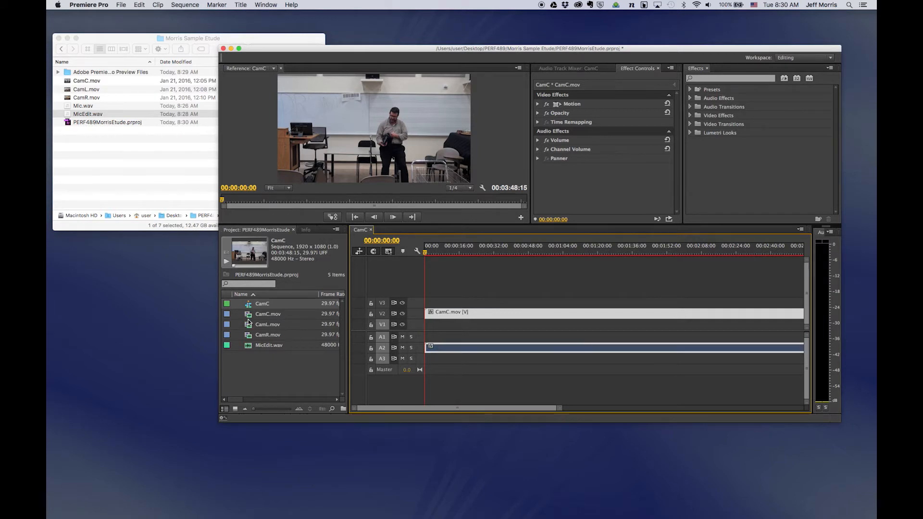
{"action": "left_click_drag", "start_coordinate": [247, 326], "coordinate": [428, 304]}
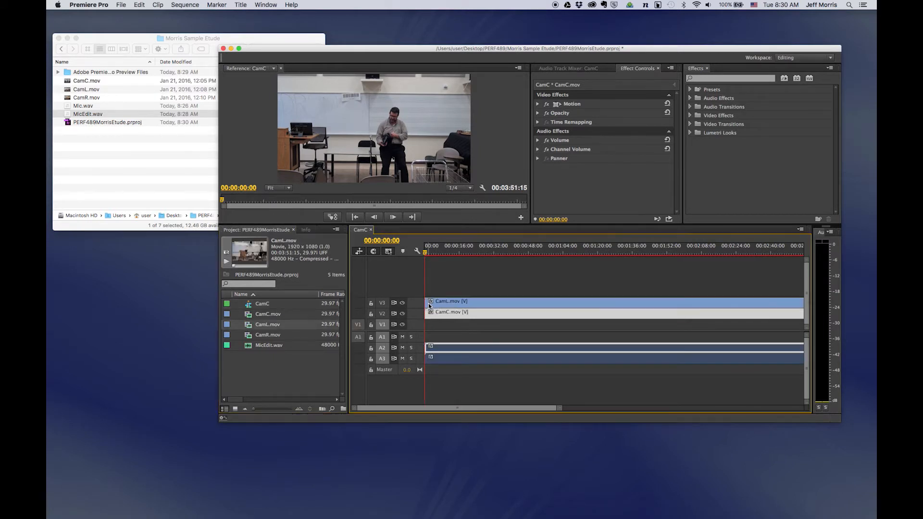
{"action": "left_click_drag", "start_coordinate": [251, 338], "coordinate": [428, 334]}
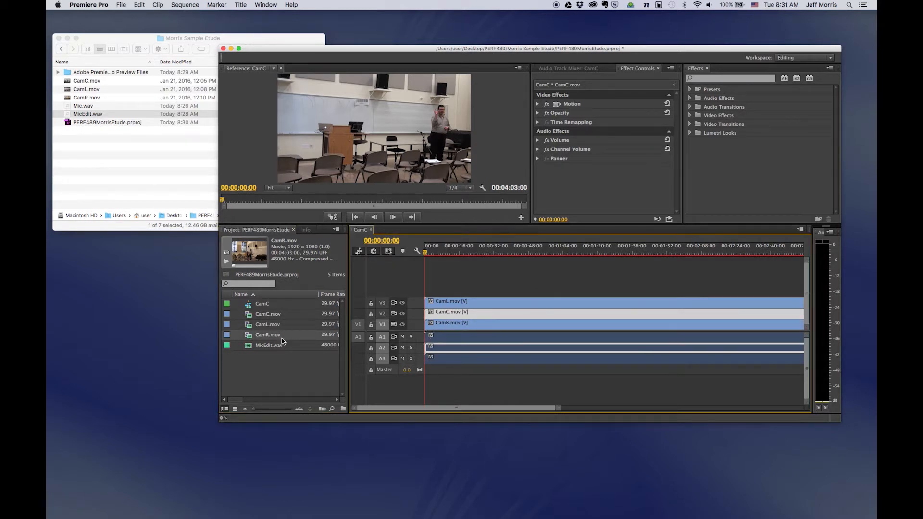
{"action": "left_click", "coordinate": [385, 356]}
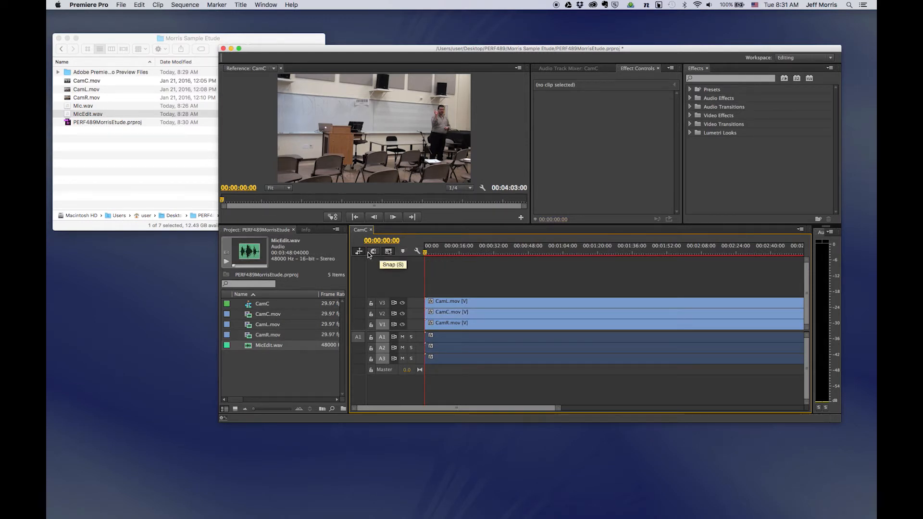
Add one audio track via Add Tracks and place MicEdit.wav on the new A4 from the start.
{"action": "right_click", "coordinate": [395, 359]}
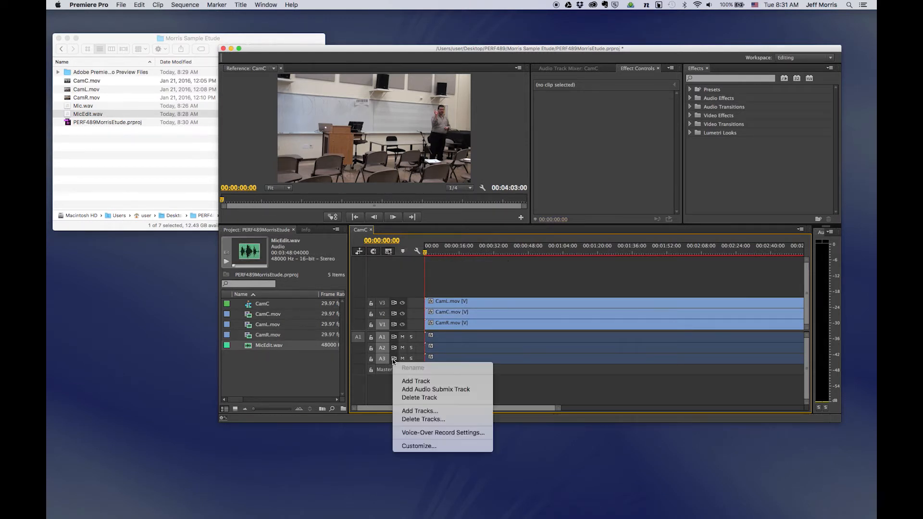
{"action": "right_click", "coordinate": [383, 383]}
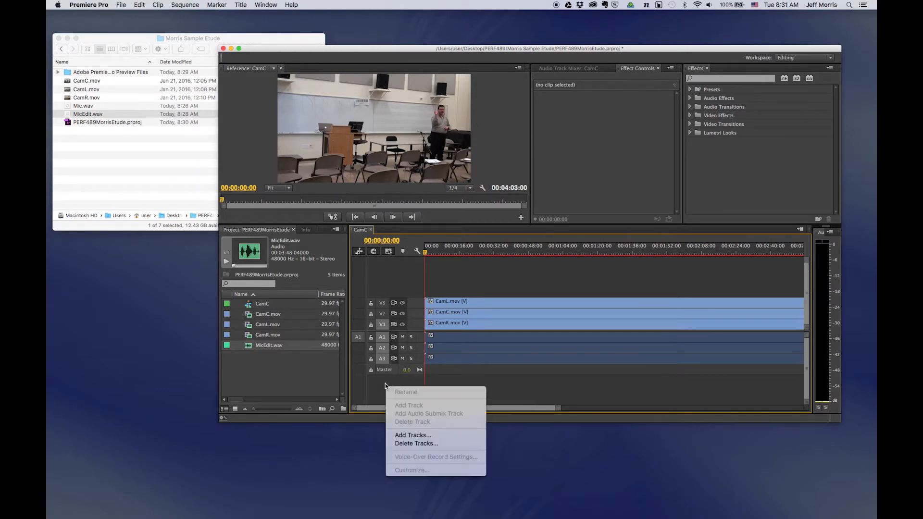
{"action": "right_click", "coordinate": [377, 383]}
{"action": "left_click", "coordinate": [355, 382]}
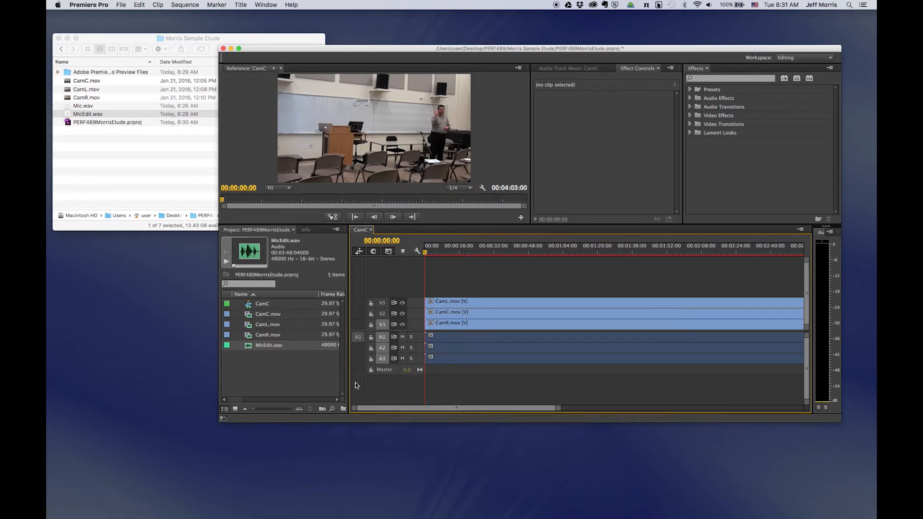
{"action": "right_click", "coordinate": [383, 386]}
{"action": "left_click", "coordinate": [441, 382]}
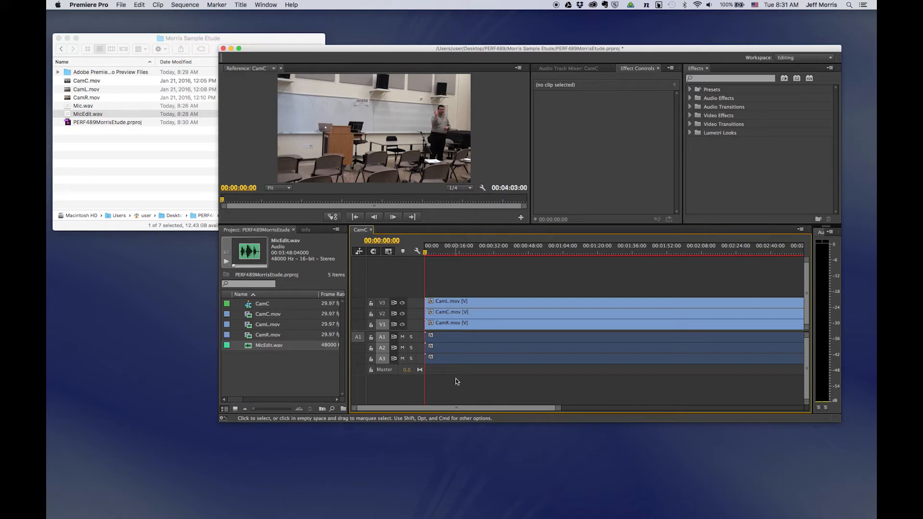
{"action": "right_click", "coordinate": [395, 388]}
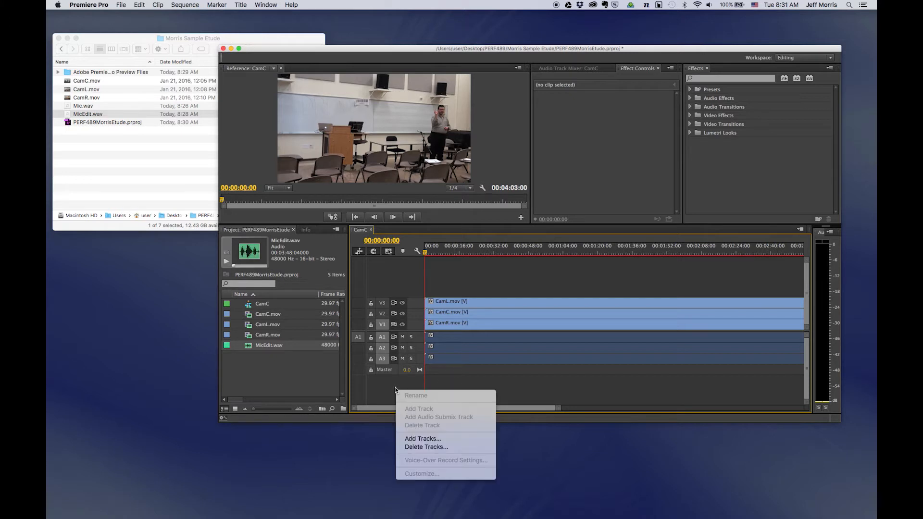
{"action": "left_click", "coordinate": [426, 438]}
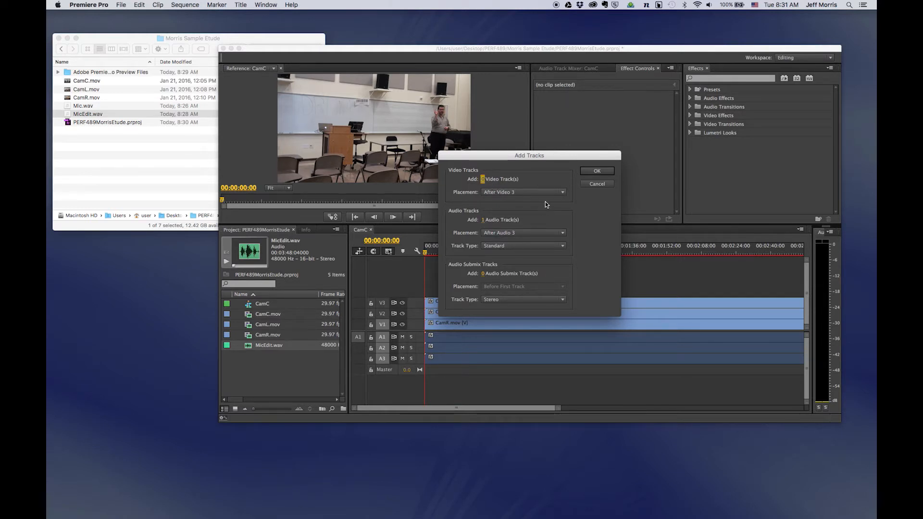
{"action": "left_click", "coordinate": [587, 171]}
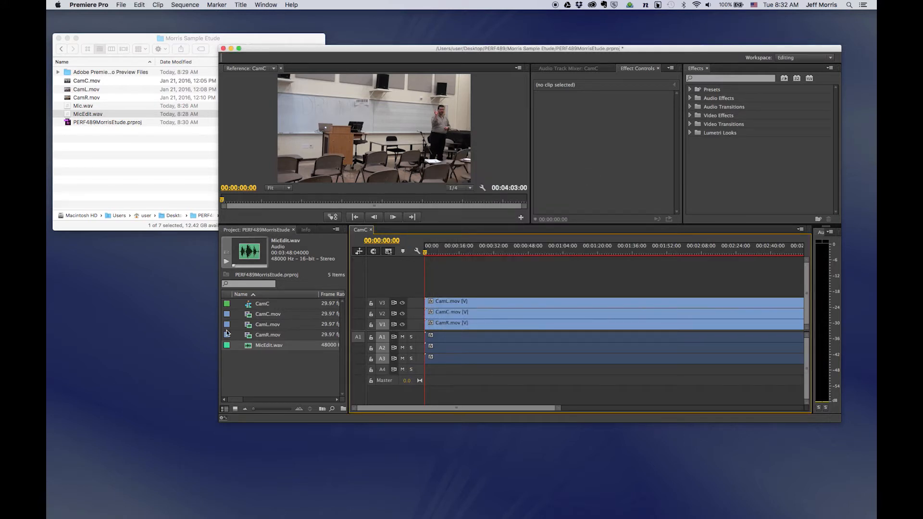
{"action": "left_click_drag", "start_coordinate": [248, 346], "coordinate": [429, 371]}
{"action": "left_click_drag", "start_coordinate": [501, 272], "coordinate": [589, 375]}
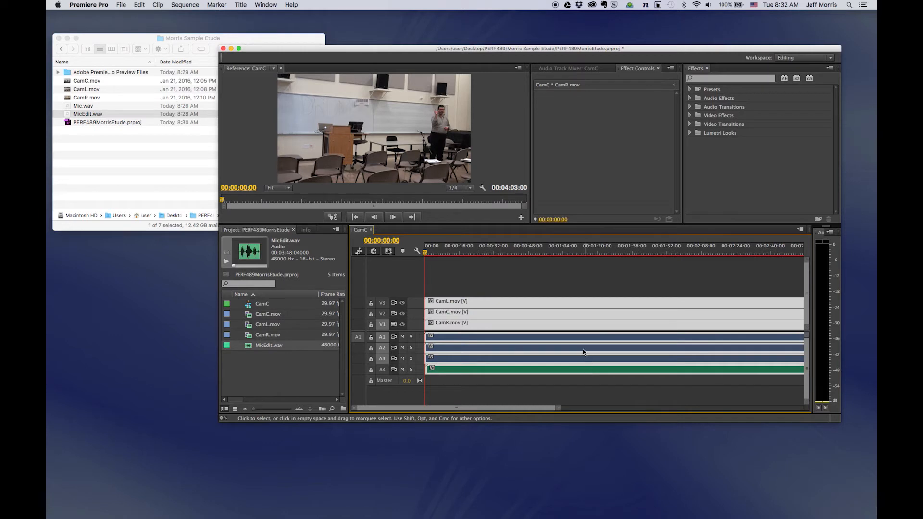
Synchronize the selected sequence clips by Audio using track channel 1.
{"action": "right_click", "coordinate": [562, 310]}
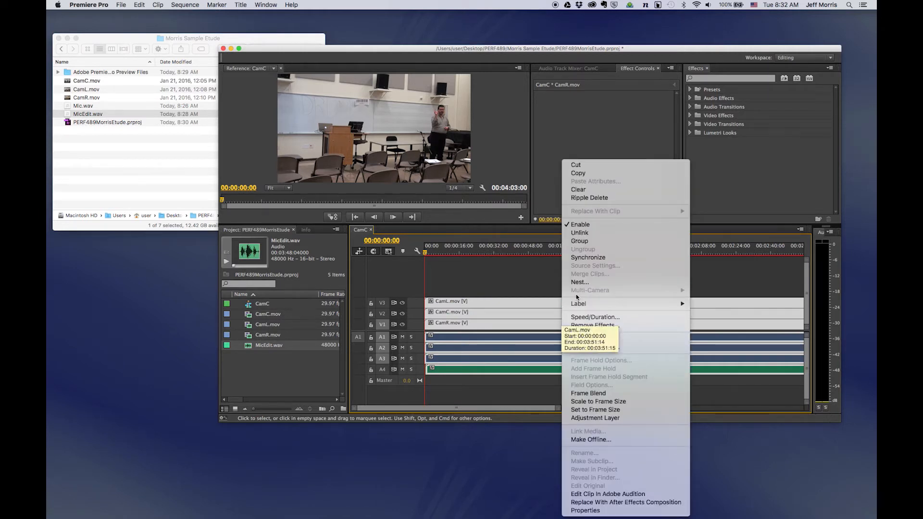
{"action": "left_click", "coordinate": [592, 258]}
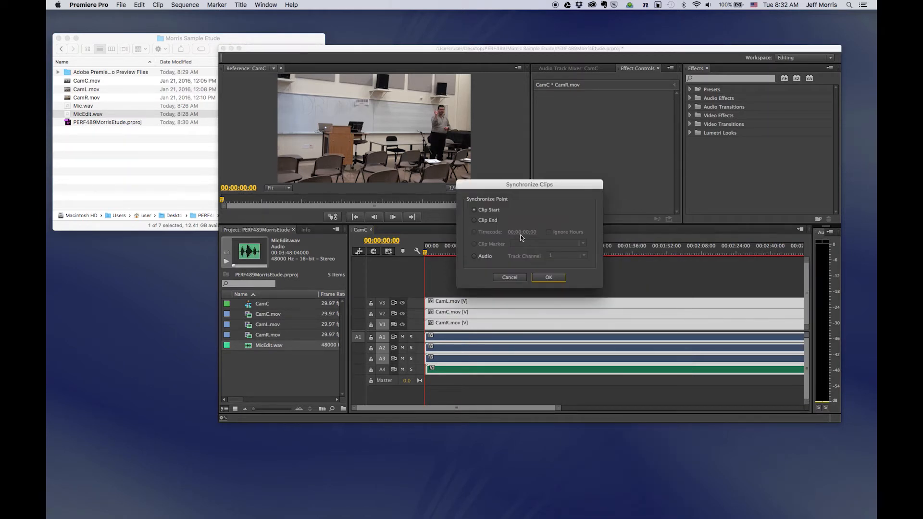
{"action": "left_click", "coordinate": [485, 257]}
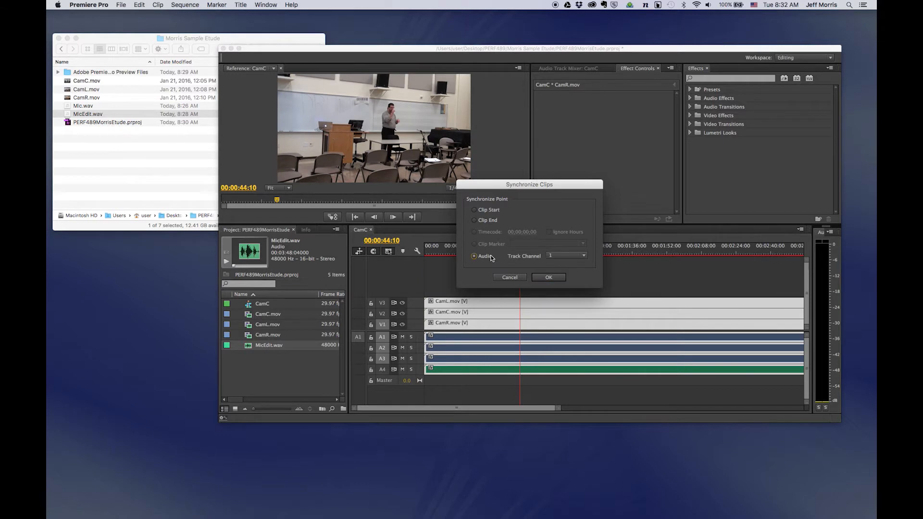
{"action": "left_click", "coordinate": [538, 277]}
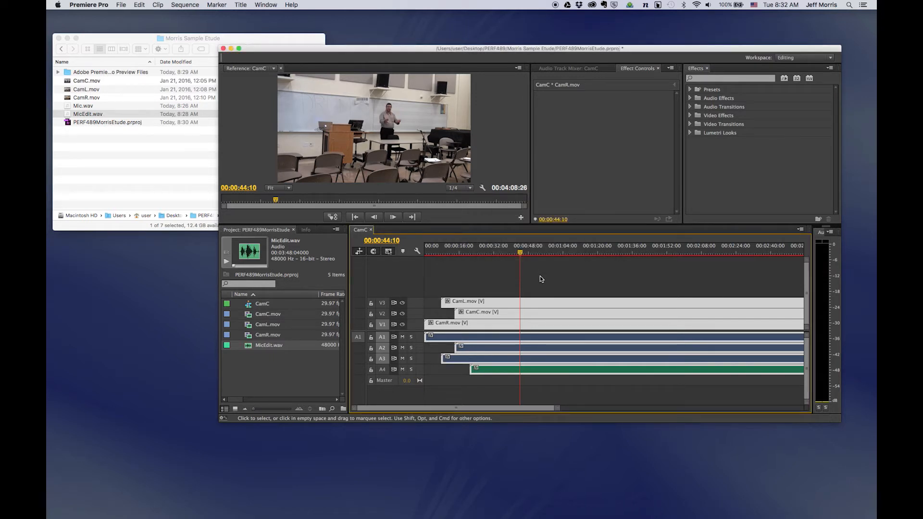
Play the synced sequence, then zoom the timeline and enlarge the audio tracks to compare waveforms.
{"action": "key", "text": "space"}
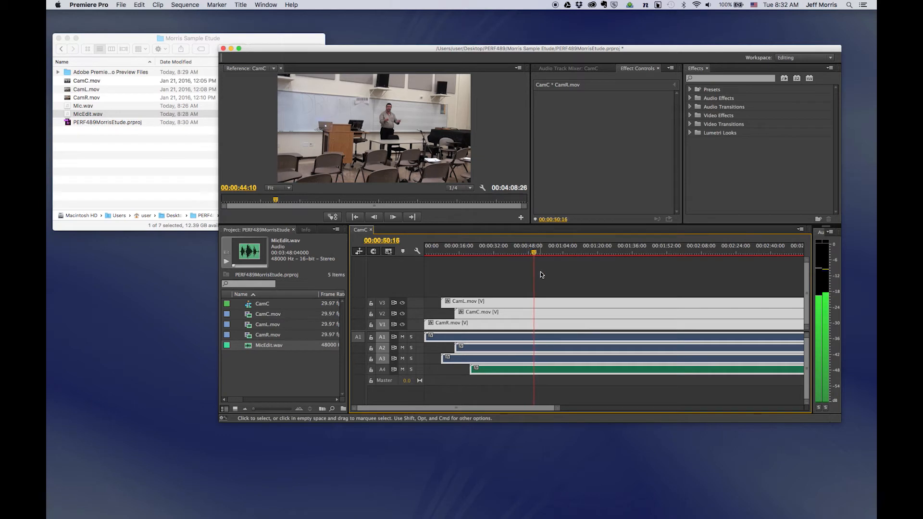
{"action": "left_click_drag", "start_coordinate": [556, 413], "coordinate": [512, 409]}
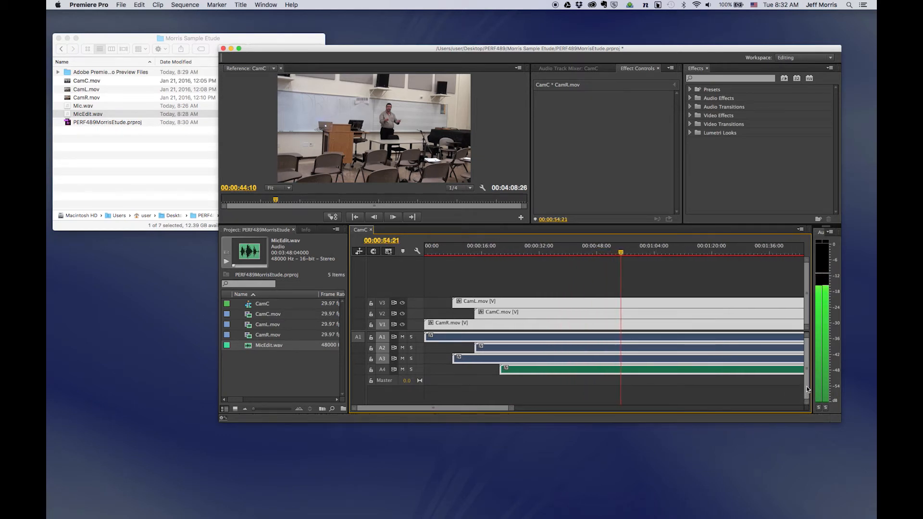
{"action": "mouse_move", "coordinate": [807, 399]}
{"action": "left_mouse_down"}
{"action": "mouse_move", "coordinate": [807, 386]}
{"action": "mouse_move", "coordinate": [807, 396]}
{"action": "left_mouse_up"}
{"action": "scroll", "coordinate": [745, 384], "scroll_direction": "down", "scroll_amount": 3}
{"action": "scroll", "coordinate": [745, 384], "scroll_direction": "down", "scroll_amount": 5}
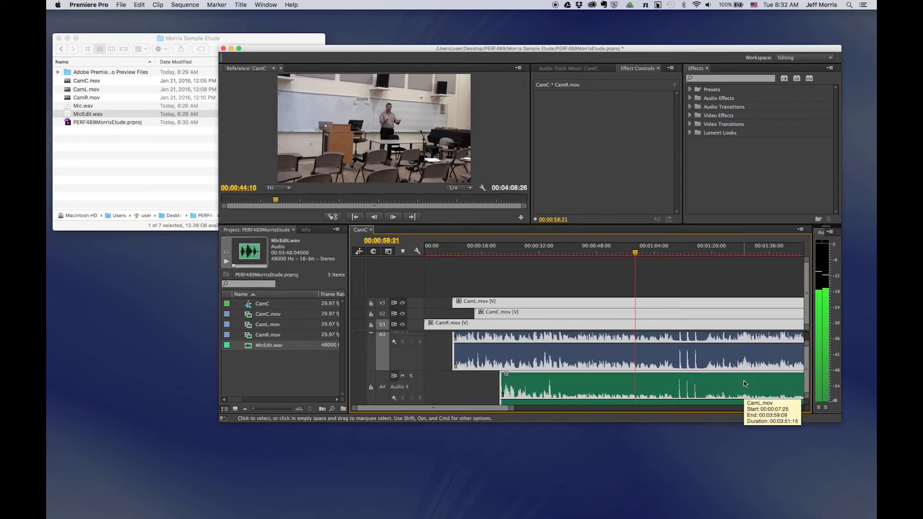
{"action": "scroll", "coordinate": [688, 376], "scroll_direction": "up", "scroll_amount": 4}
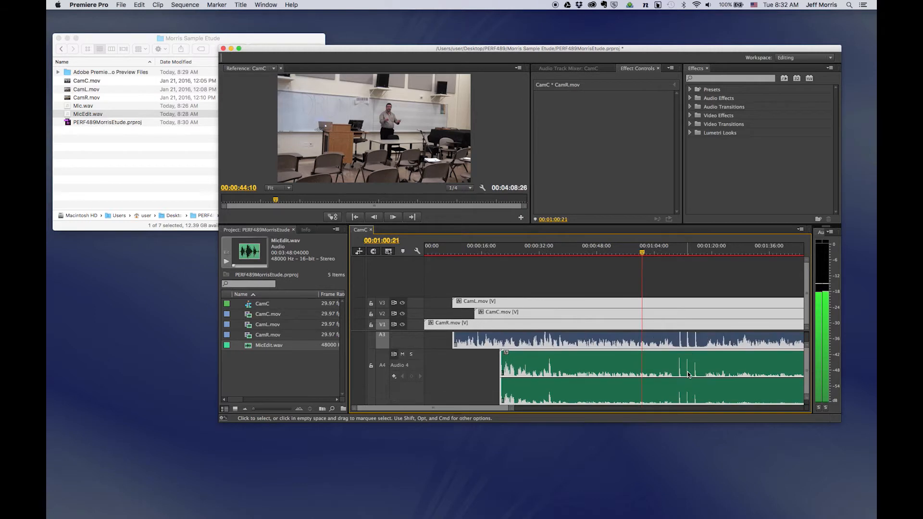
{"action": "scroll", "coordinate": [687, 371], "scroll_direction": "up", "scroll_amount": 1}
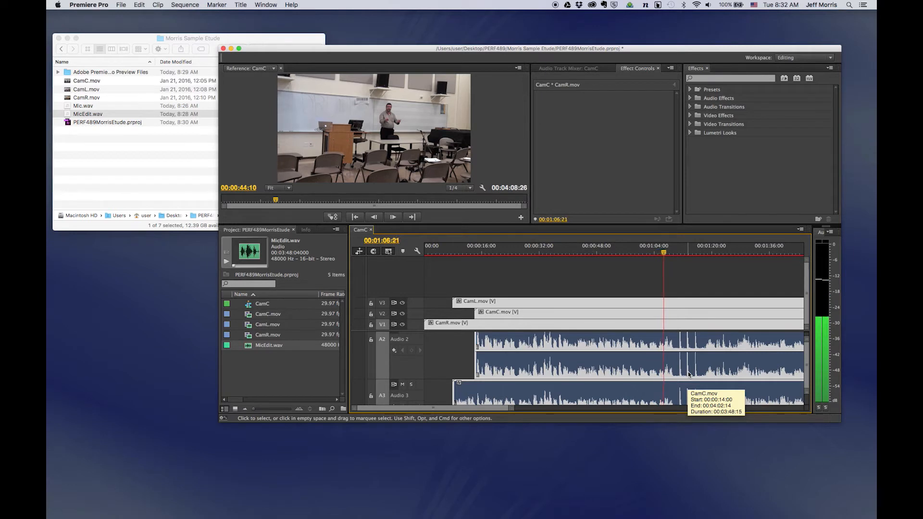
{"action": "scroll", "coordinate": [687, 371], "scroll_direction": "down", "scroll_amount": 1}
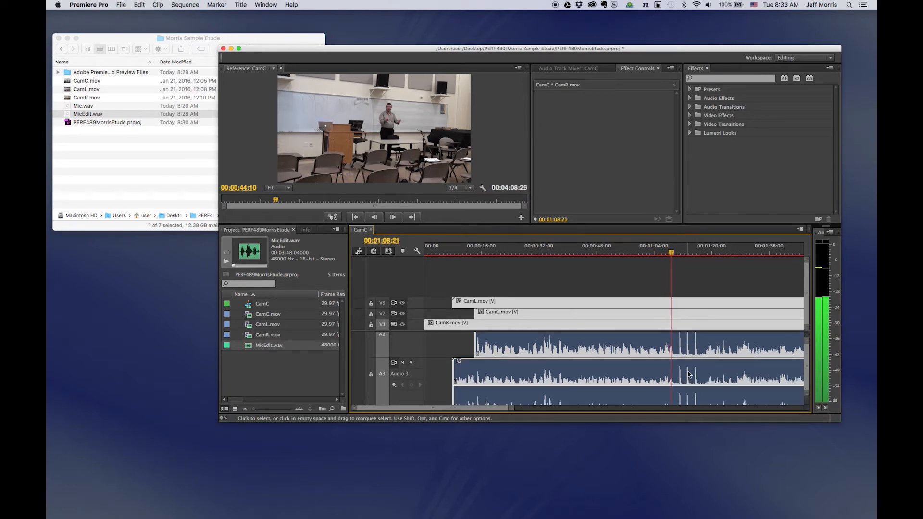
{"action": "scroll", "coordinate": [689, 383], "scroll_direction": "down", "scroll_amount": 3}
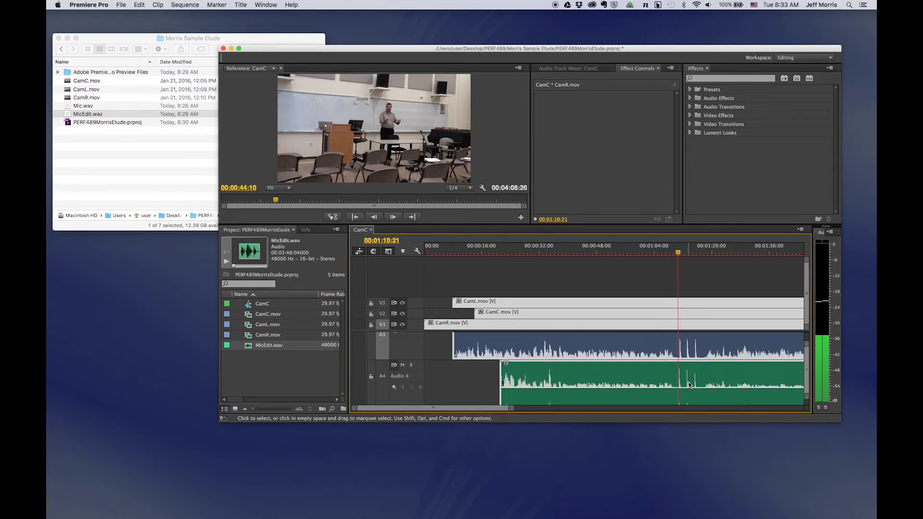
{"action": "scroll", "coordinate": [689, 382], "scroll_direction": "up", "scroll_amount": 4}
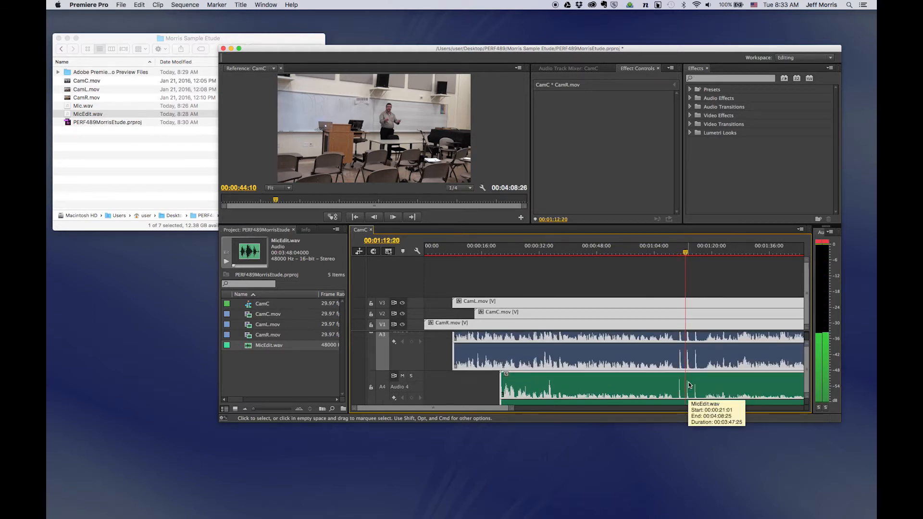
{"action": "scroll", "coordinate": [689, 385], "scroll_direction": "up", "scroll_amount": 3}
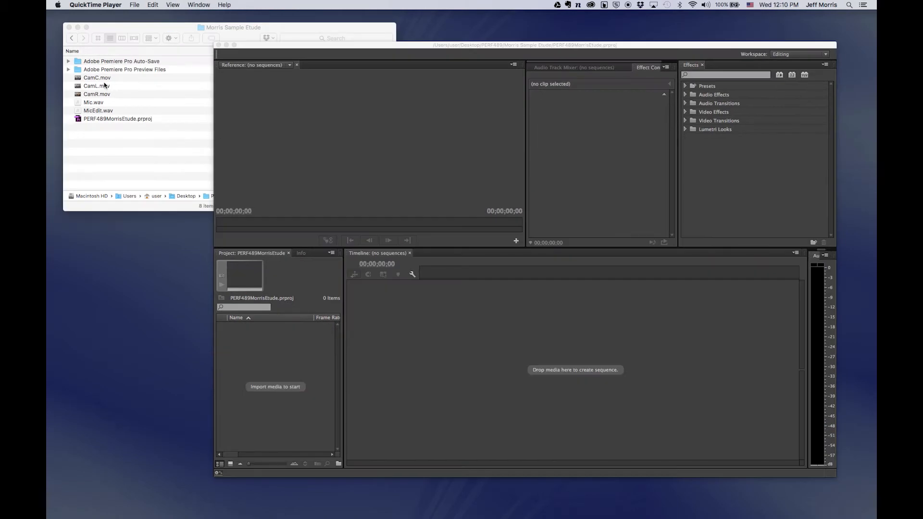
Drag CamC.mov, CamL.mov, CamR.mov and MicEdit.wav from Finder into the Project panel and select all four.
{"action": "left_click", "coordinate": [104, 80]}
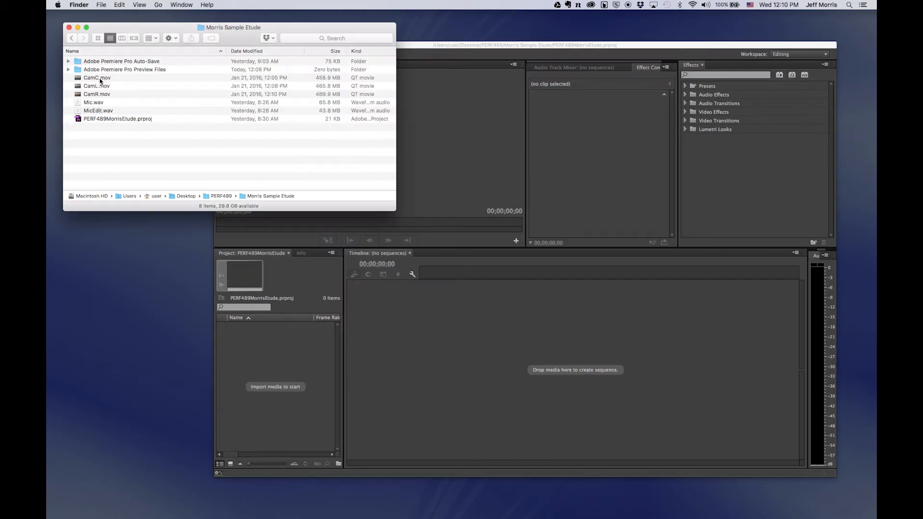
{"action": "left_click_drag", "start_coordinate": [136, 90], "coordinate": [266, 340]}
{"action": "left_click_drag", "start_coordinate": [100, 90], "coordinate": [267, 343]}
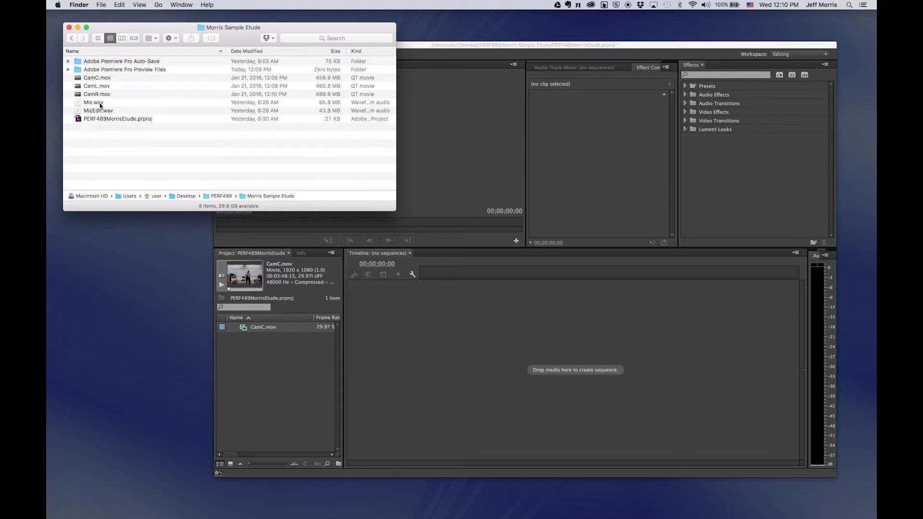
{"action": "left_click_drag", "start_coordinate": [96, 87], "coordinate": [267, 357]}
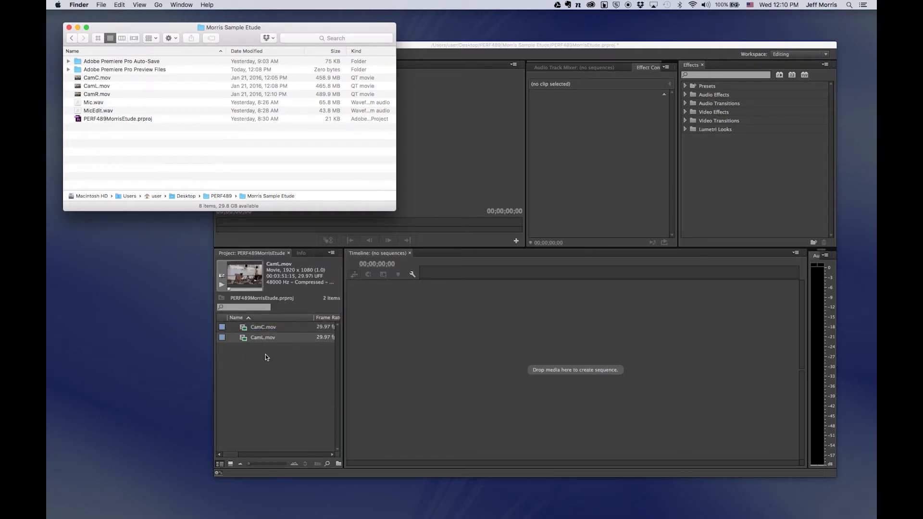
{"action": "left_click_drag", "start_coordinate": [97, 93], "coordinate": [268, 374]}
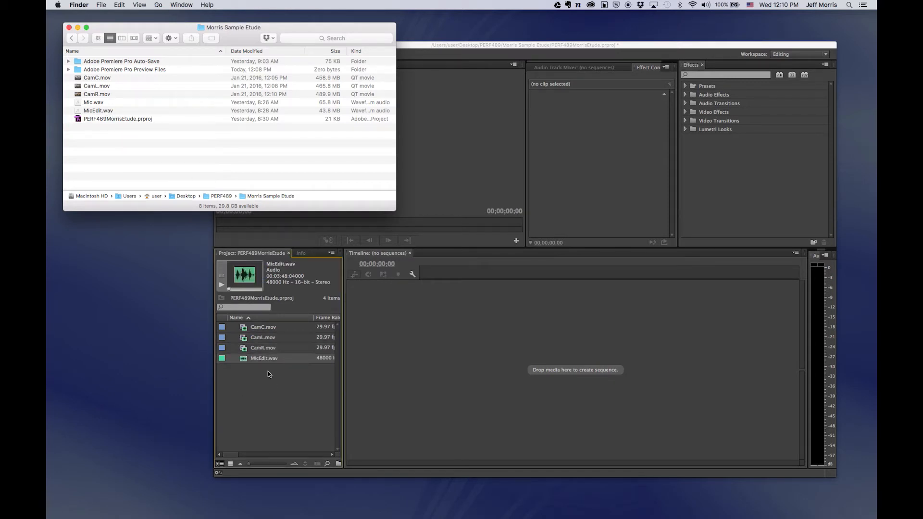
{"action": "left_click", "coordinate": [270, 378]}
{"action": "left_click_drag", "start_coordinate": [302, 378], "coordinate": [258, 329]}
Create a Multi-Camera Source Sequence from the four selected clips, synced by Audio.
{"action": "right_click", "coordinate": [262, 327]}
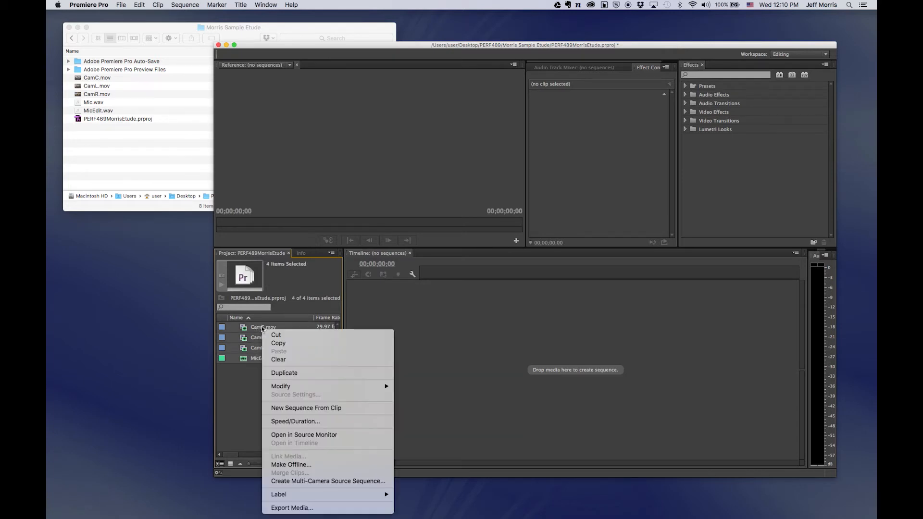
{"action": "left_click", "coordinate": [328, 482]}
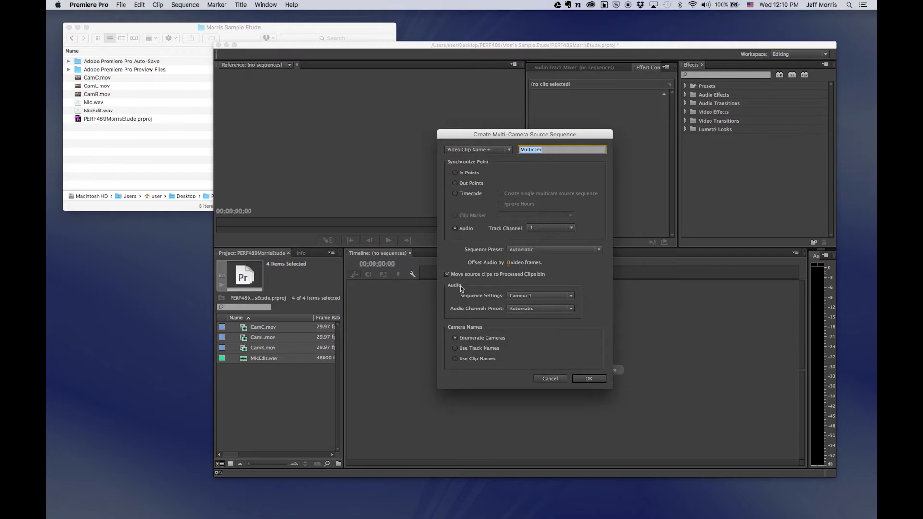
{"action": "left_click", "coordinate": [455, 229]}
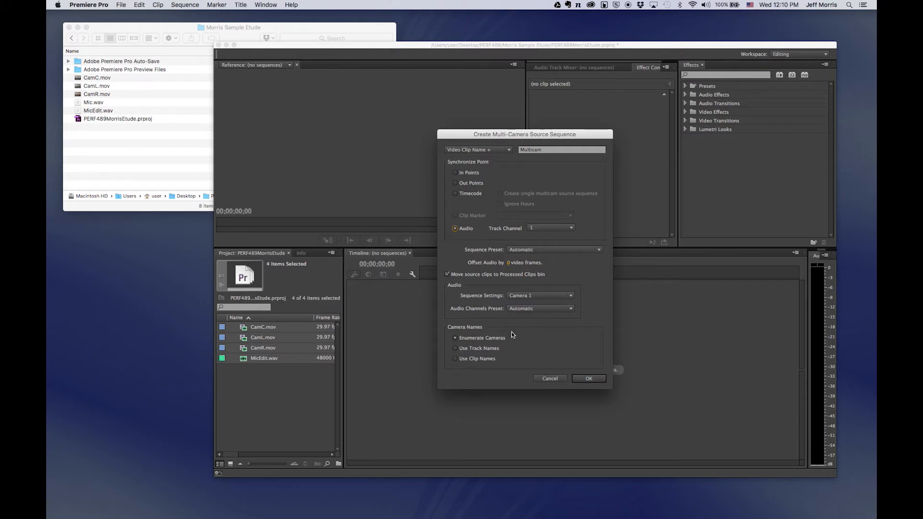
{"action": "left_click", "coordinate": [489, 356]}
{"action": "left_click", "coordinate": [583, 376]}
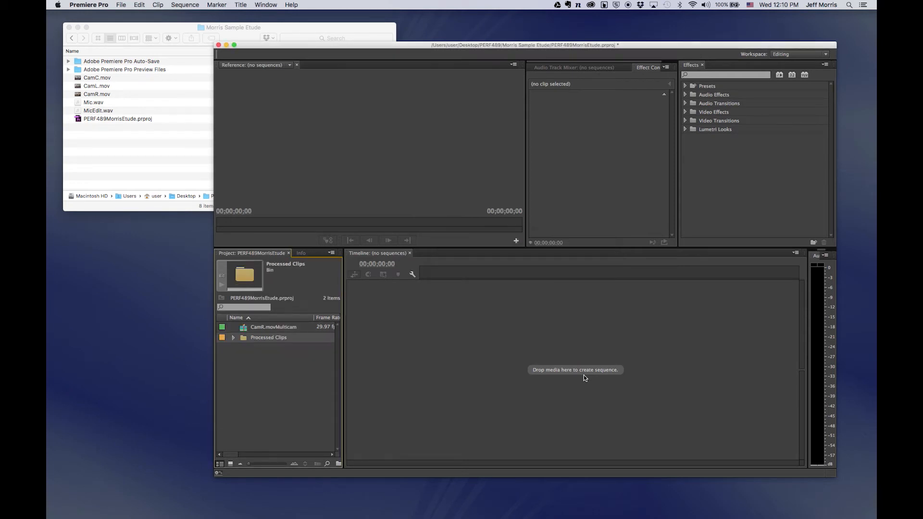
Make a sequence from CamR.movMulticam, set the Program monitor to Multi-Camera display, and play it.
{"action": "left_click_drag", "start_coordinate": [241, 327], "coordinate": [358, 356]}
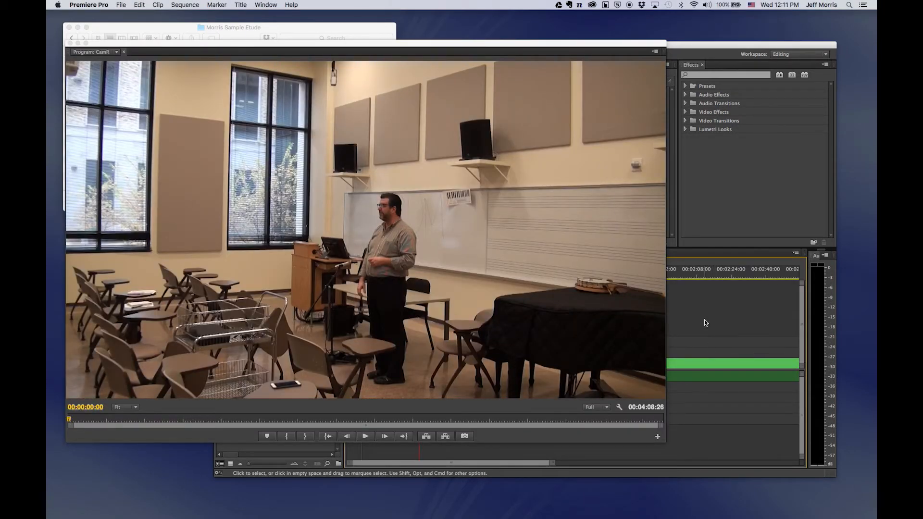
{"action": "right_click", "coordinate": [446, 317]}
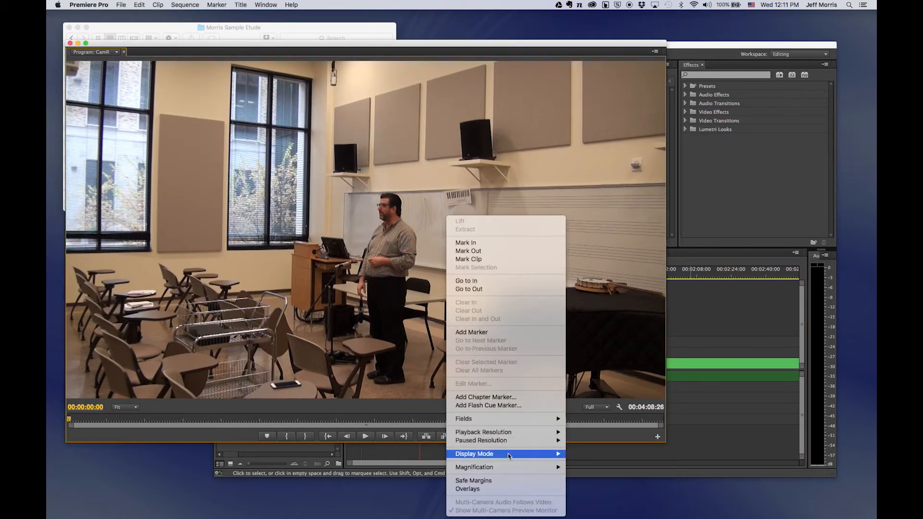
{"action": "mouse_move", "coordinate": [508, 456]}
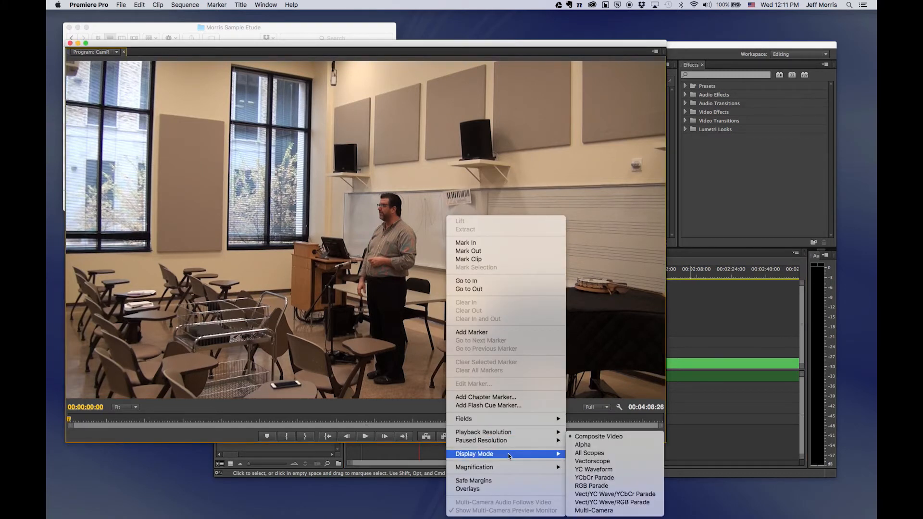
{"action": "left_click", "coordinate": [603, 511]}
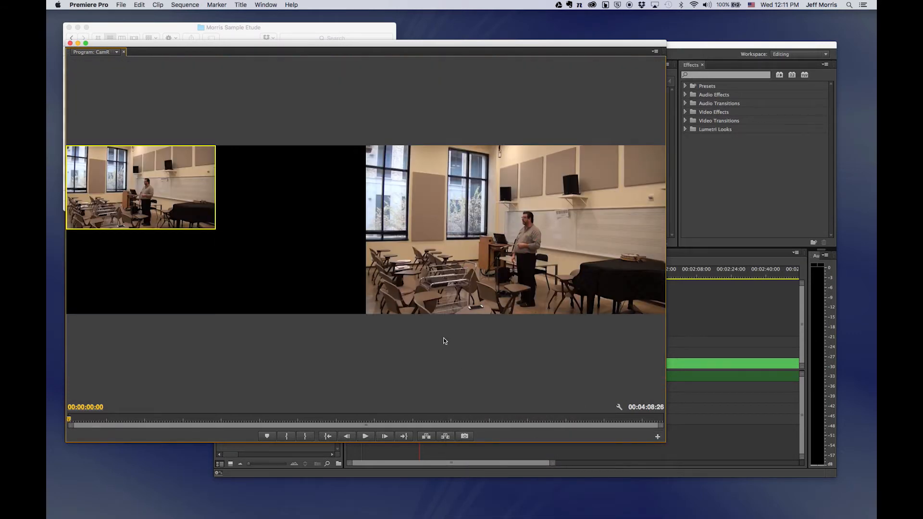
{"action": "left_click_drag", "start_coordinate": [321, 51], "coordinate": [366, 27]}
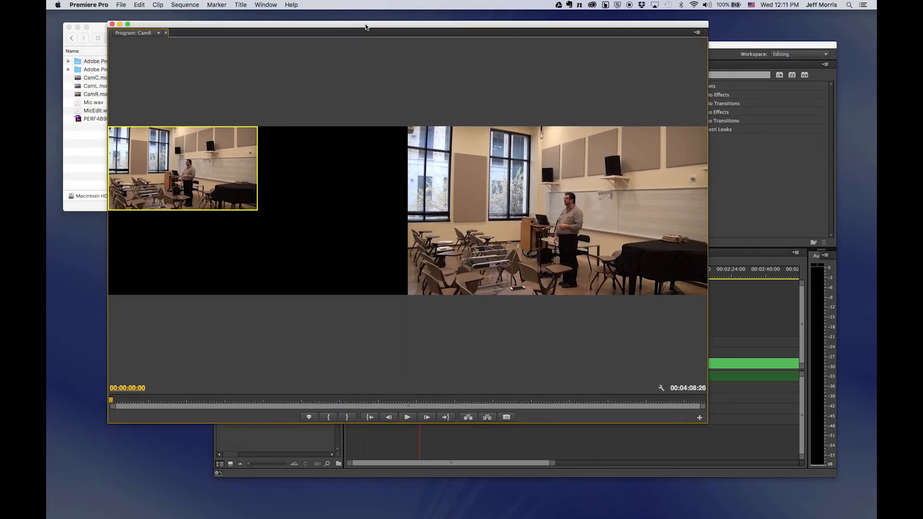
{"action": "key", "text": "space"}
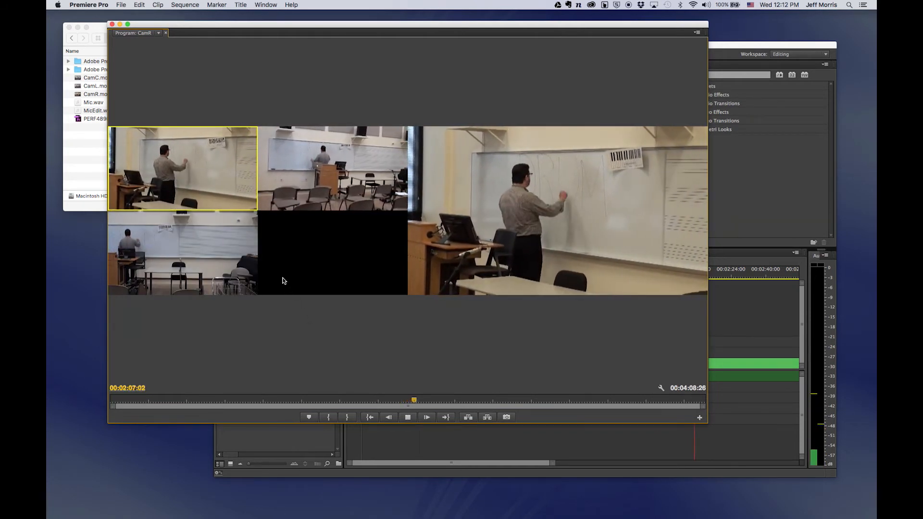
During playback, cut live to camera angle 2, then angle 1, then back to angle 2.
{"action": "left_click", "coordinate": [318, 156]}
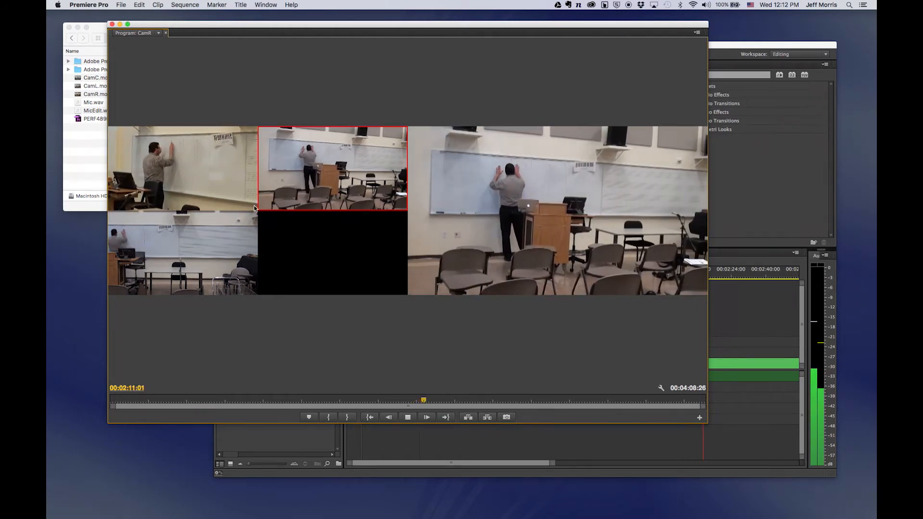
{"action": "left_click", "coordinate": [174, 170]}
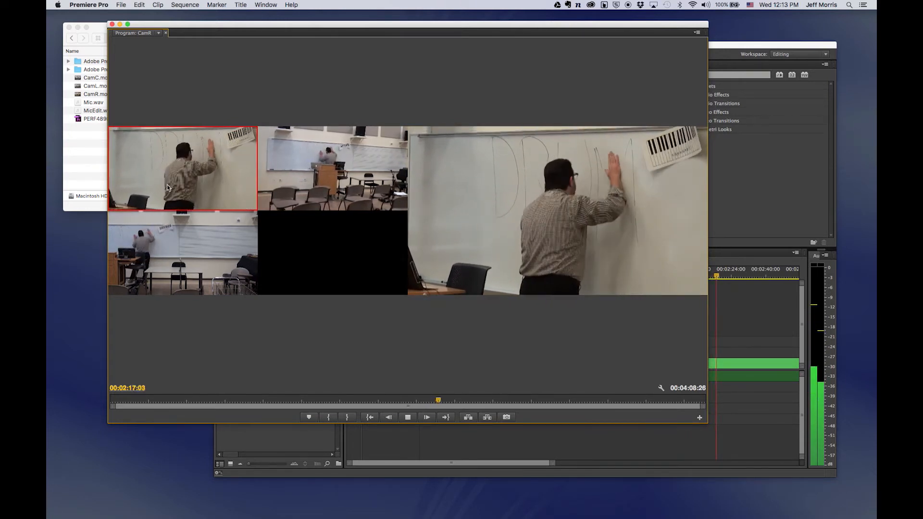
{"action": "left_click", "coordinate": [332, 158]}
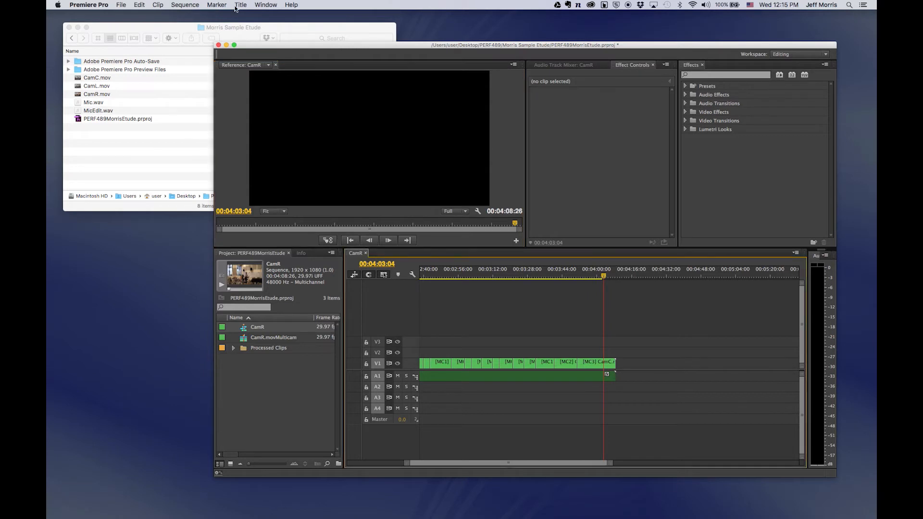
Show the Tools panel via Window > Tools and choose the Rolling Edit tool.
{"action": "left_click", "coordinate": [266, 5]}
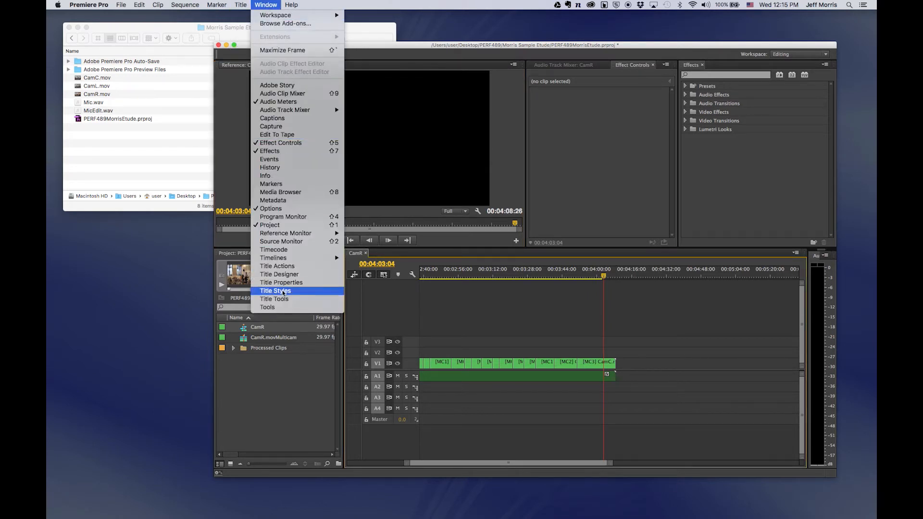
{"action": "left_click", "coordinate": [283, 308]}
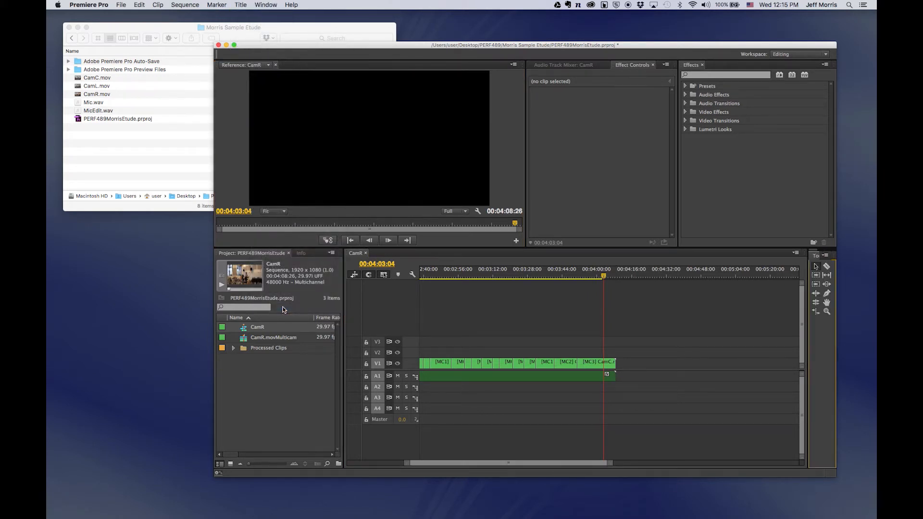
{"action": "left_click", "coordinate": [816, 304]}
Drag the playhead back along the time ruler toward the earlier angle cuts.
{"action": "left_click_drag", "start_coordinate": [603, 276], "coordinate": [475, 278]}
{"action": "left_click_drag", "start_coordinate": [515, 463], "coordinate": [478, 463]}
{"action": "left_click_drag", "start_coordinate": [702, 277], "coordinate": [587, 278]}
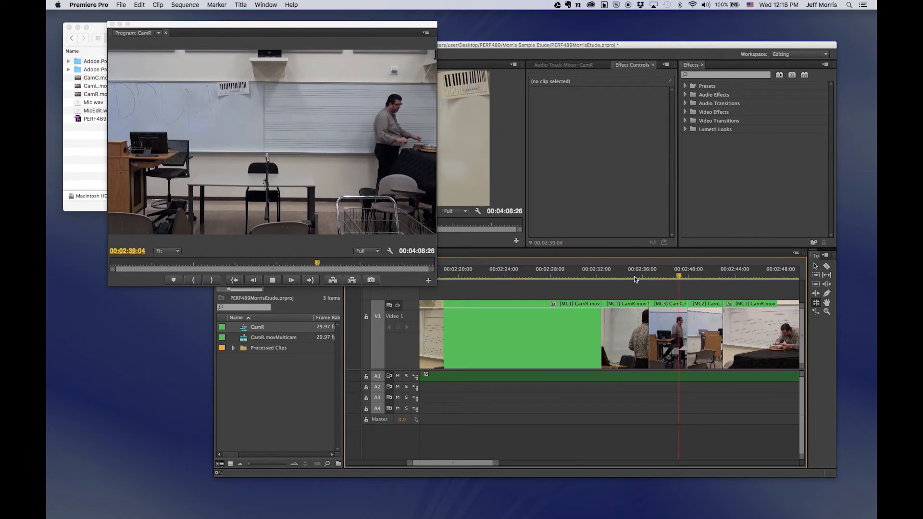
Replay the section leading into the MC3-to-MC2 camera switch near 2:40.
{"action": "key", "text": "space"}
{"action": "key", "text": "space"}
{"action": "left_click", "coordinate": [671, 276]}
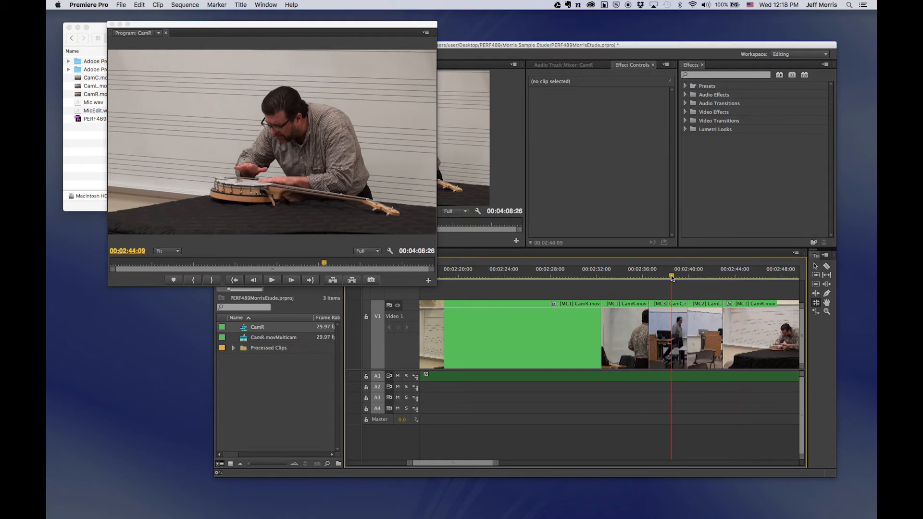
{"action": "left_click", "coordinate": [671, 278]}
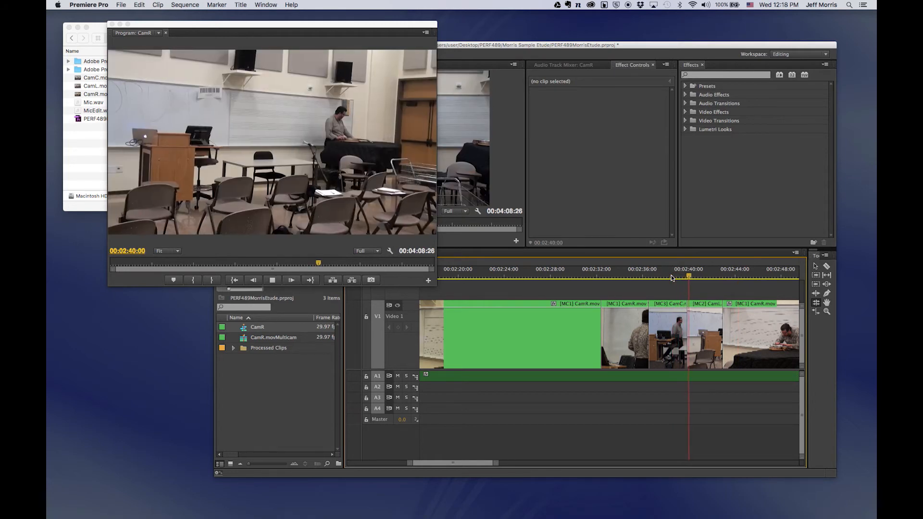
{"action": "key", "text": "space"}
Roll the MC3/MC2 edit point about 25 frames earlier and replay the adjusted cut.
{"action": "left_click_drag", "start_coordinate": [689, 311], "coordinate": [679, 312]}
{"action": "left_click", "coordinate": [663, 277]}
{"action": "key", "text": "space"}
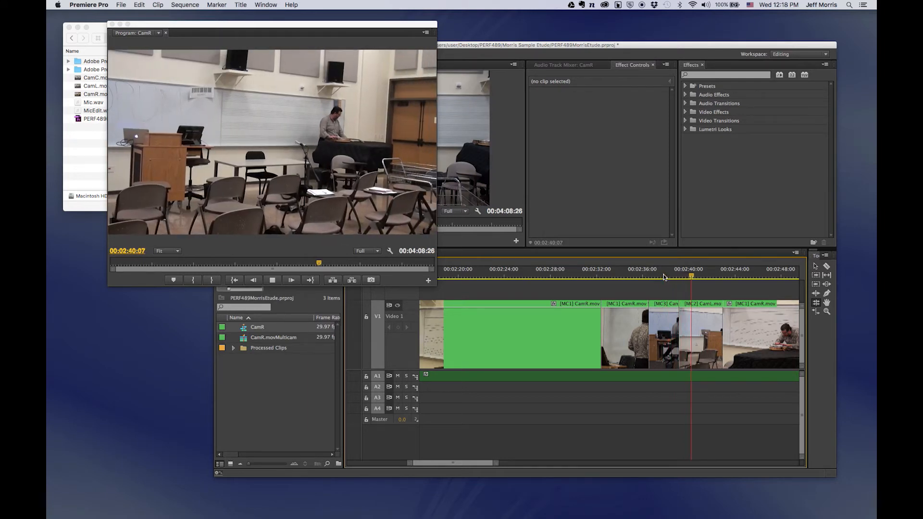
{"action": "left_click_drag", "start_coordinate": [679, 311], "coordinate": [670, 310]}
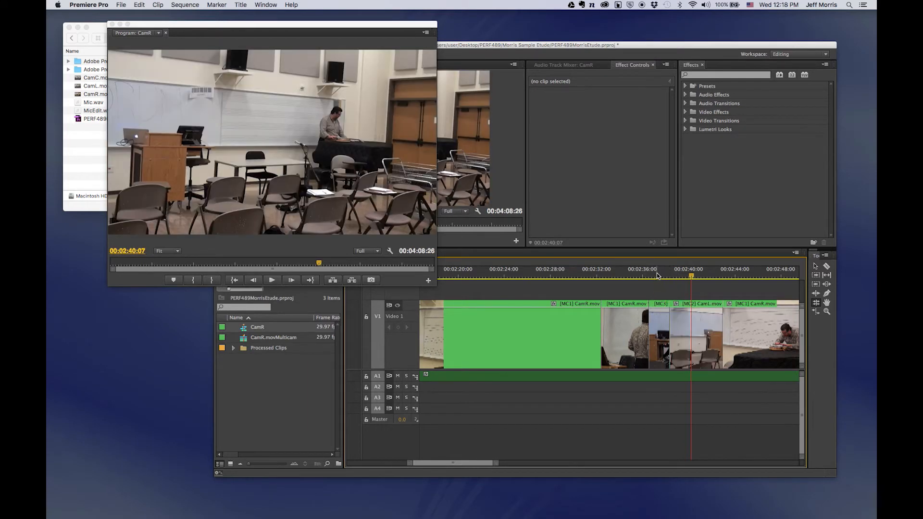
{"action": "left_click", "coordinate": [658, 277]}
{"action": "key", "text": "space"}
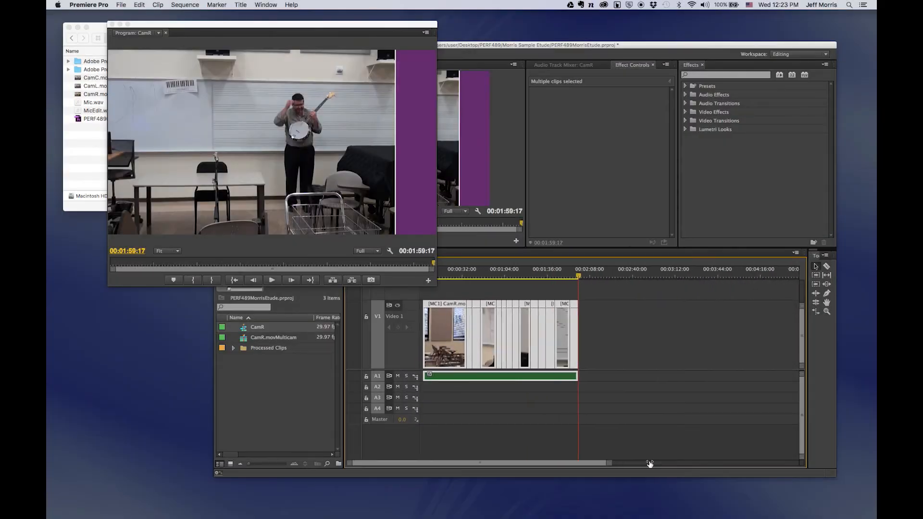
In Preferences > General, enable the 10-frame Video Transition Default Duration.
{"action": "left_click", "coordinate": [121, 5]}
{"action": "mouse_move", "coordinate": [101, 4]}
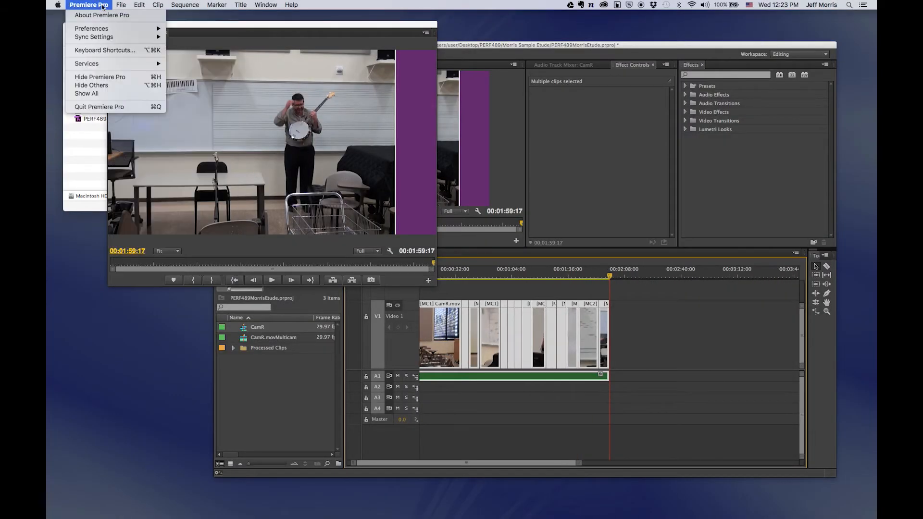
{"action": "mouse_move", "coordinate": [107, 29]}
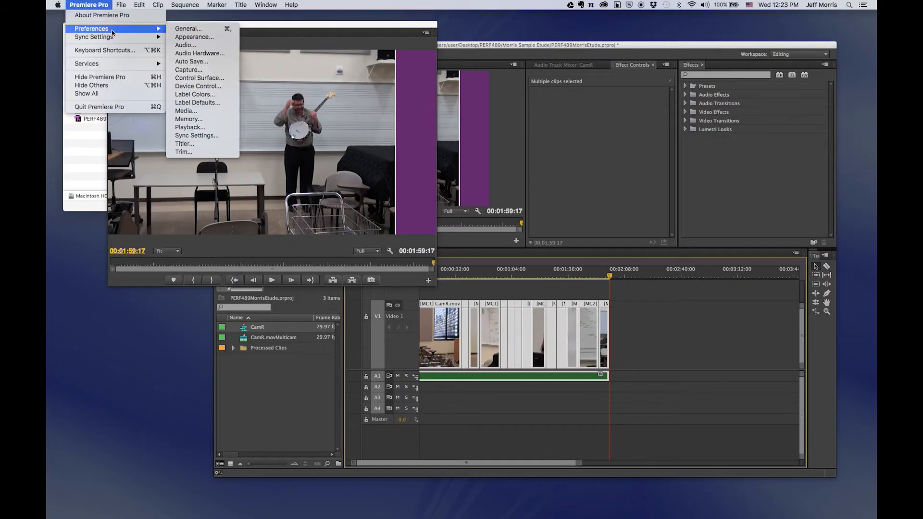
{"action": "left_click", "coordinate": [191, 30]}
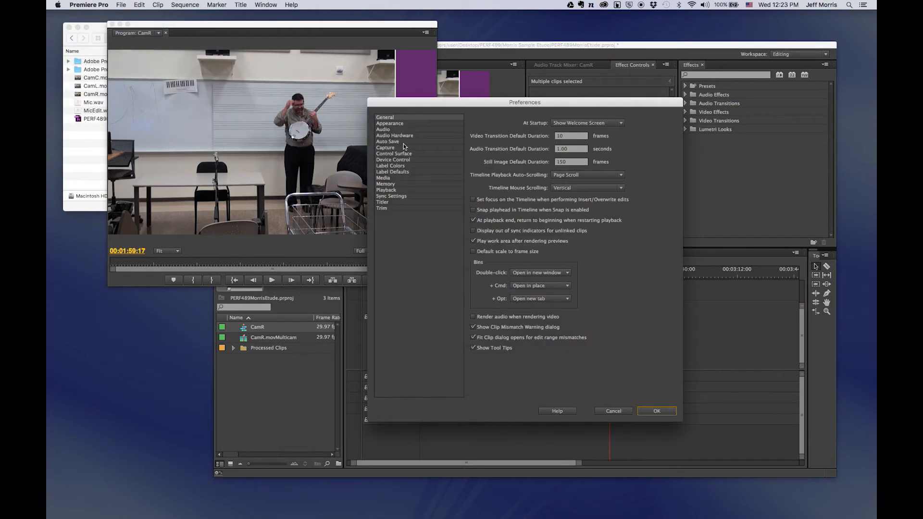
{"action": "left_click", "coordinate": [567, 138]}
{"action": "left_click", "coordinate": [646, 413]}
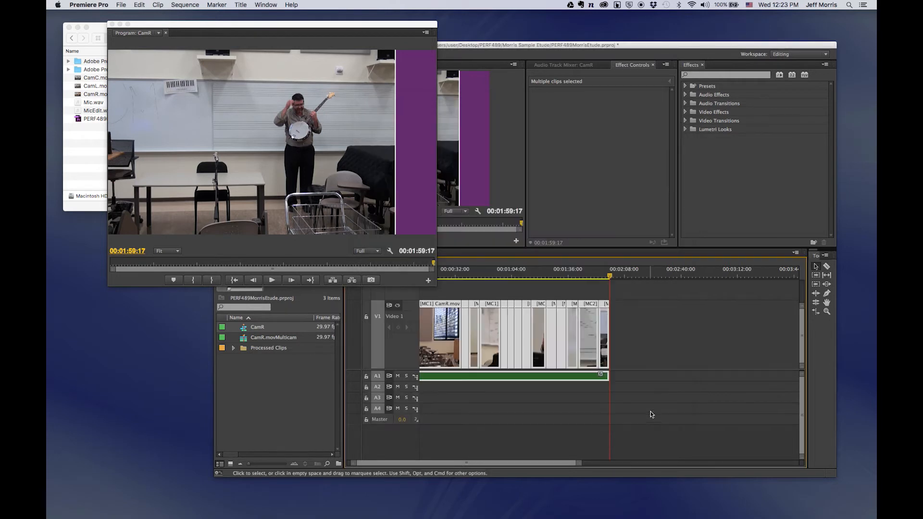
Apply default Cross Dissolves to the selected cuts and preview the one near 1:34.
{"action": "left_click", "coordinate": [185, 5]}
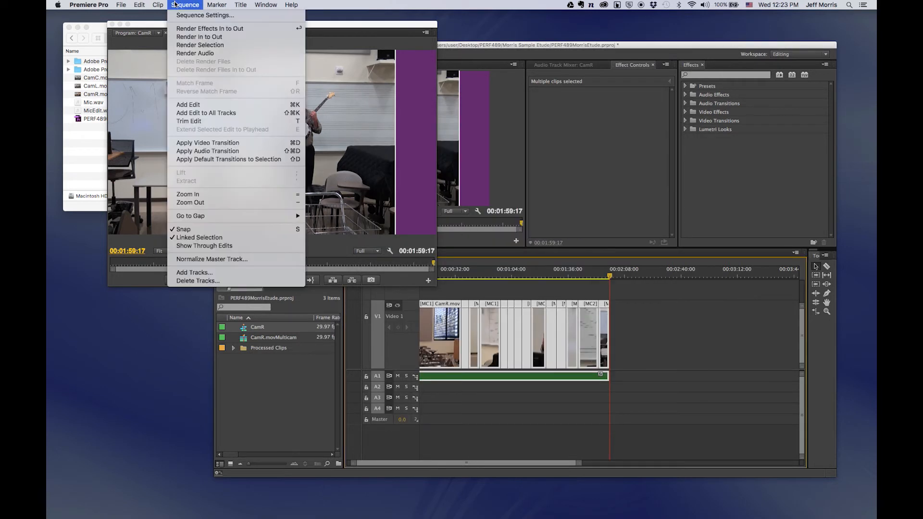
{"action": "left_click", "coordinate": [219, 159]}
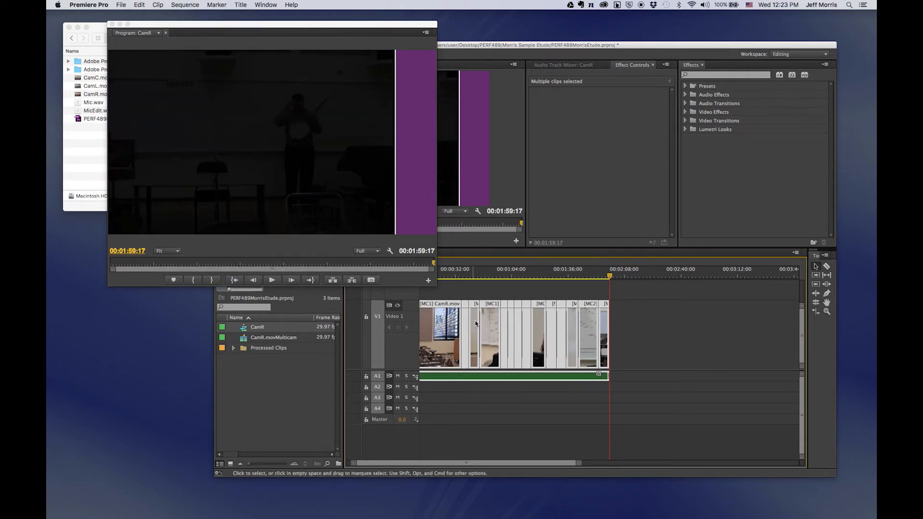
{"action": "left_click_drag", "start_coordinate": [580, 462], "coordinate": [438, 463]}
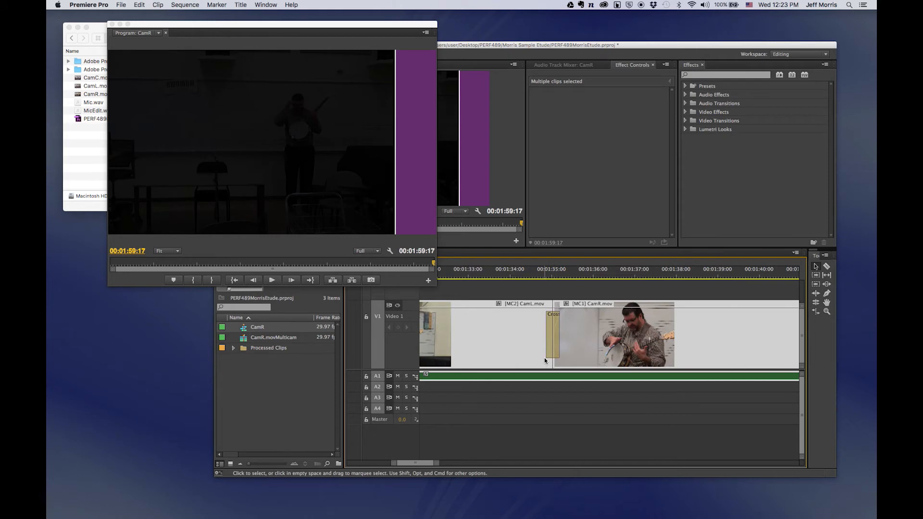
{"action": "left_click", "coordinate": [551, 344]}
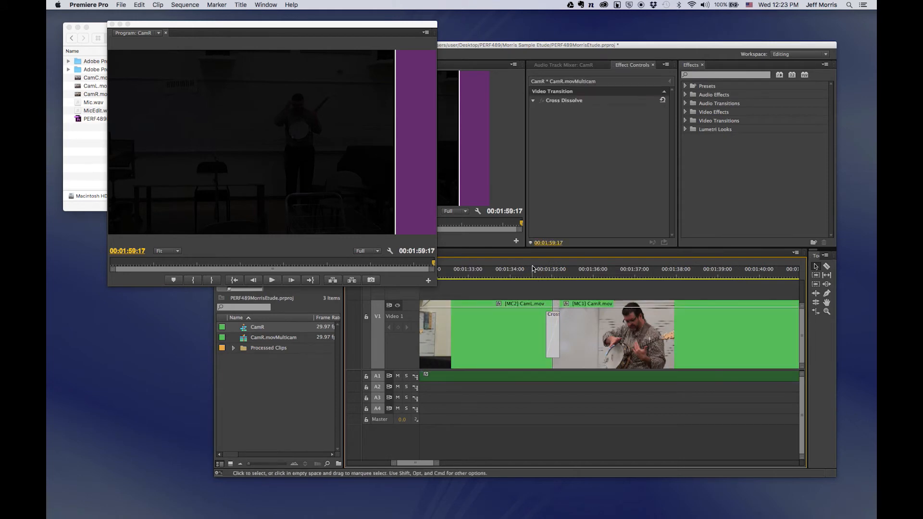
{"action": "left_click", "coordinate": [511, 273]}
{"action": "key", "text": "space"}
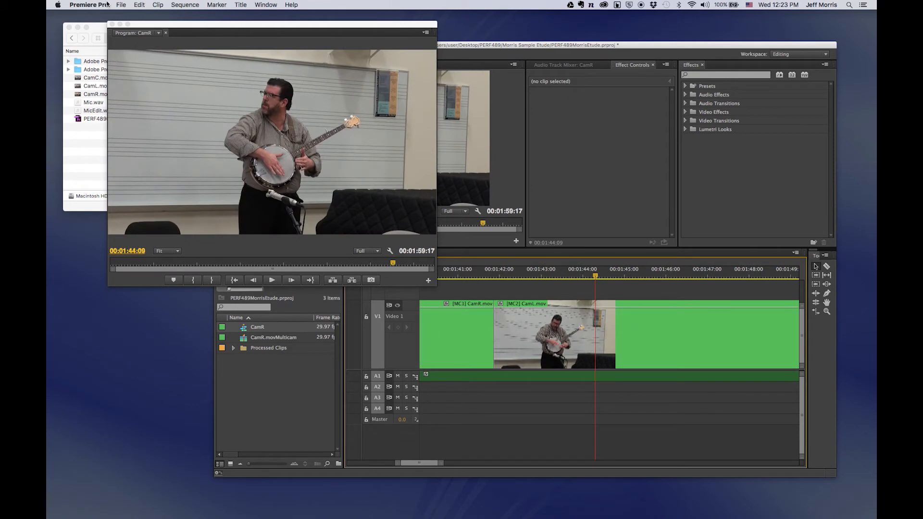
Recheck the Video Transition Default Duration option in Preferences > General and confirm.
{"action": "left_click", "coordinate": [91, 5]}
{"action": "mouse_move", "coordinate": [192, 27]}
{"action": "left_click", "coordinate": [229, 28]}
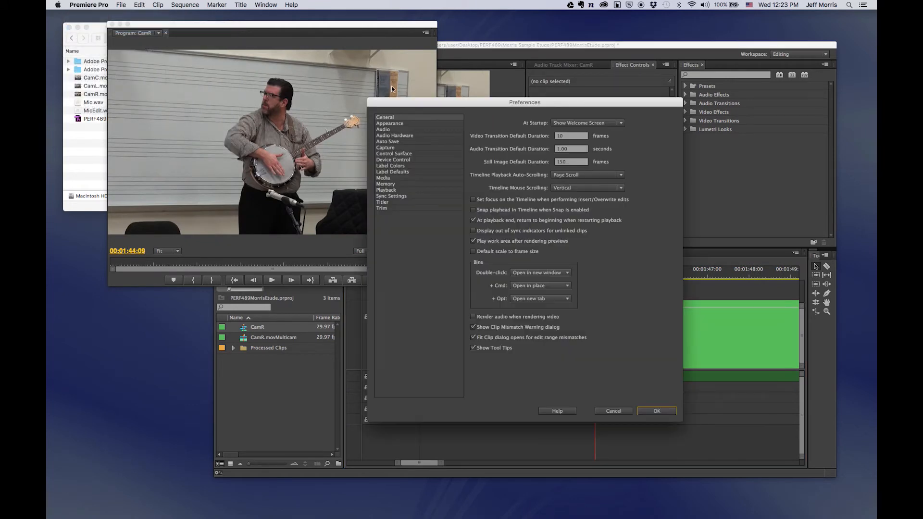
{"action": "left_click", "coordinate": [569, 136]}
{"action": "key", "text": "Return"}
Select every clip and apply default transitions, then play the new transition near 1:41.
{"action": "key", "text": "super+a"}
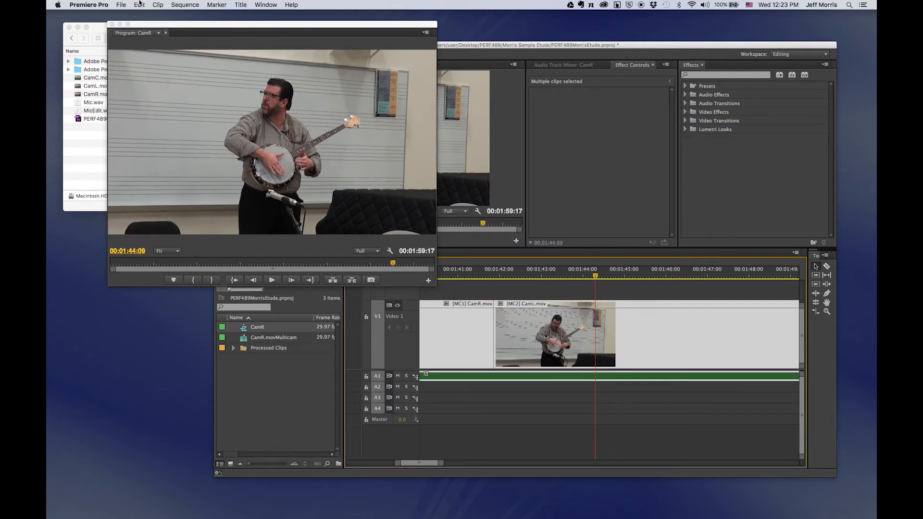
{"action": "left_click", "coordinate": [140, 4]}
{"action": "left_click", "coordinate": [175, 109]}
{"action": "left_click", "coordinate": [193, 5]}
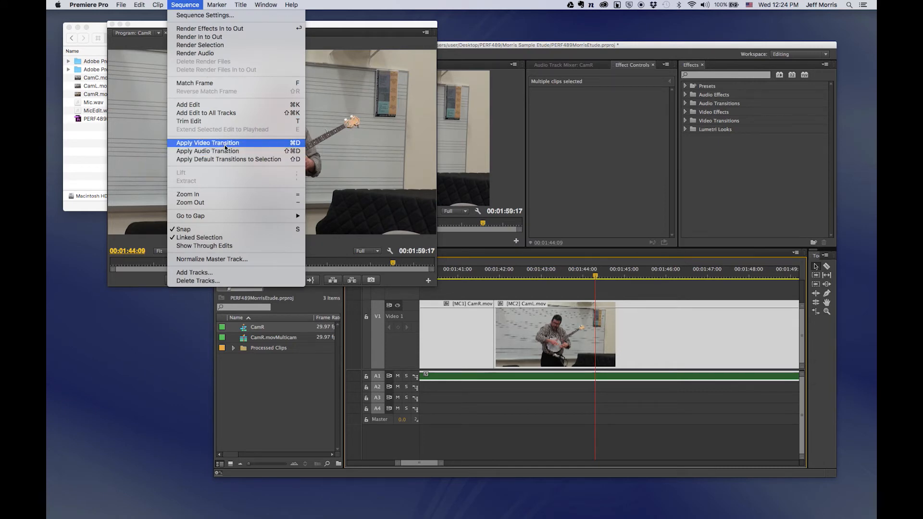
{"action": "left_click", "coordinate": [228, 162]}
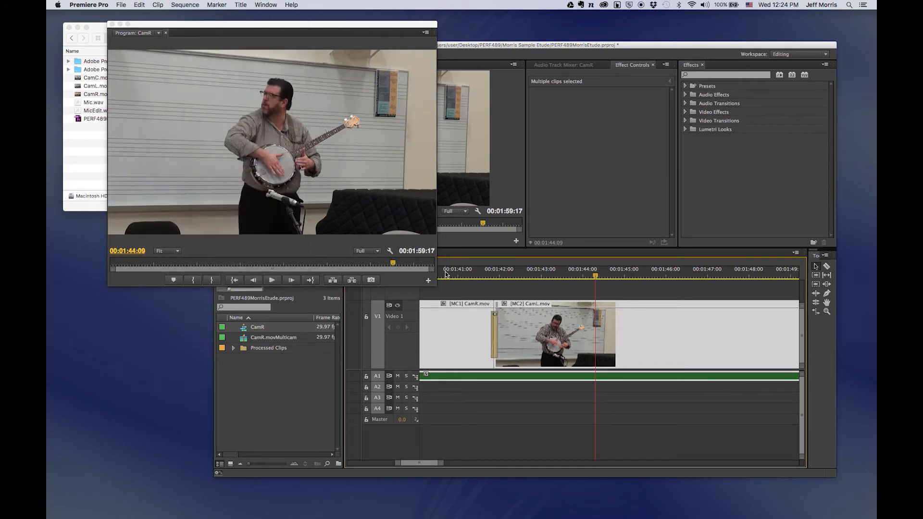
{"action": "left_click", "coordinate": [467, 275]}
{"action": "key", "text": "space"}
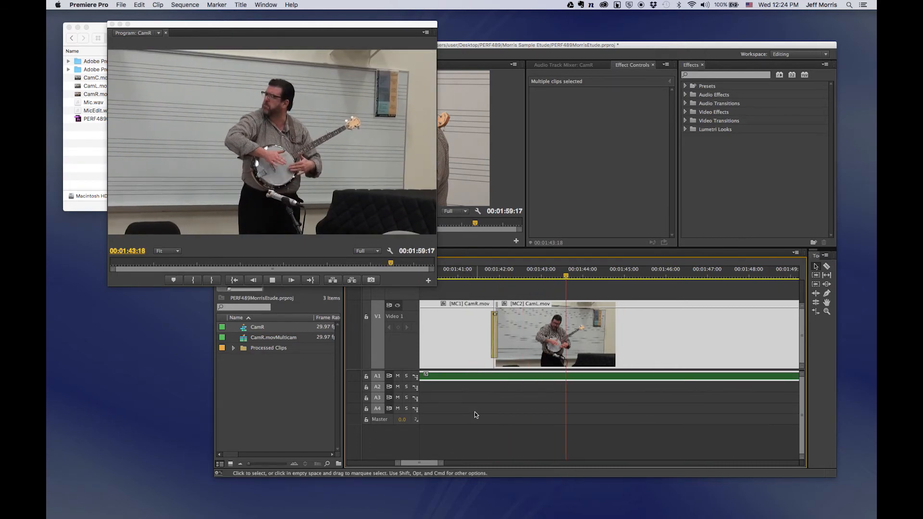
Preview the dissolve near 1:29, trim the final CamC clip's end, and play the fade out.
{"action": "key", "text": "space"}
{"action": "left_click_drag", "start_coordinate": [422, 464], "coordinate": [411, 463]}
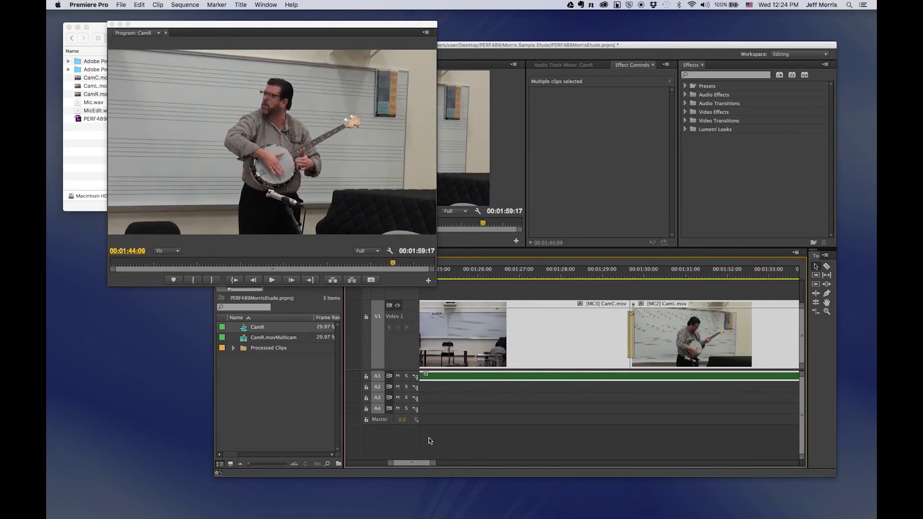
{"action": "left_click", "coordinate": [595, 277]}
{"action": "key", "text": "space"}
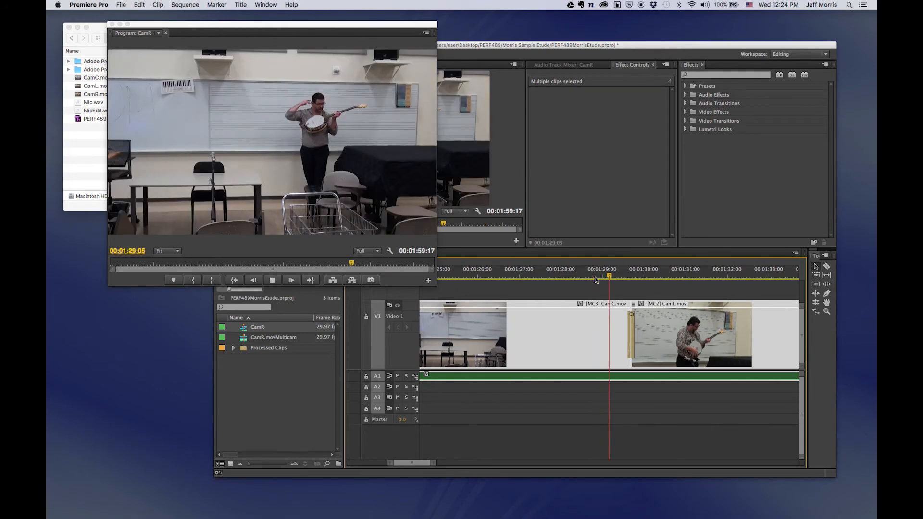
{"action": "left_click_drag", "start_coordinate": [707, 359], "coordinate": [692, 359]}
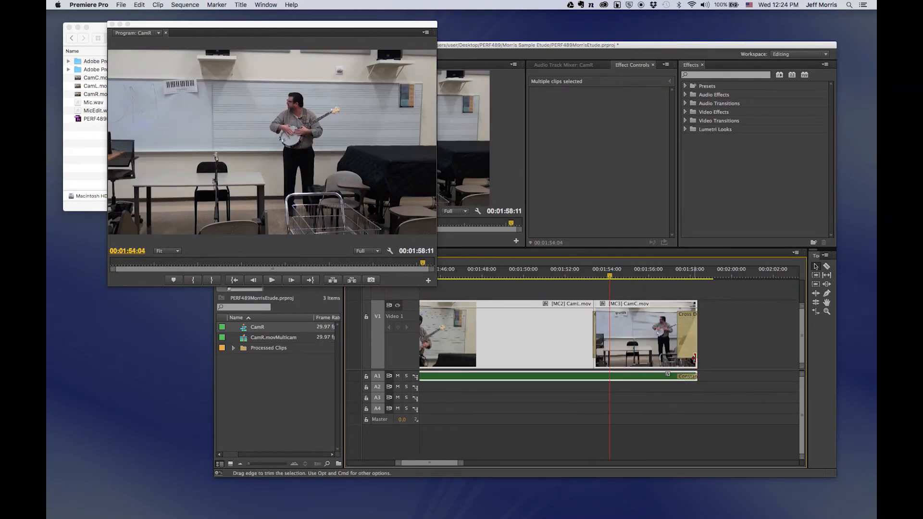
{"action": "key", "text": "space"}
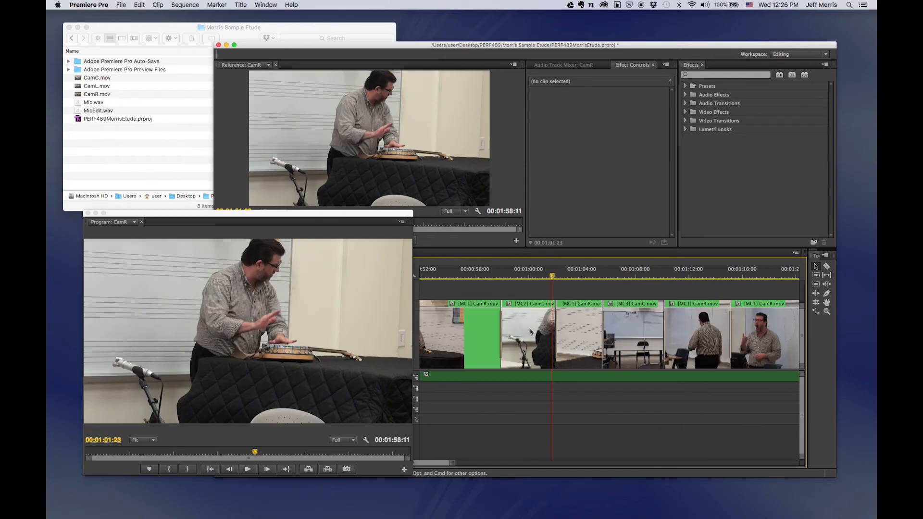
Scale up the CamL clip near one minute and lower its Position Y to frame the hands and banjo.
{"action": "left_click", "coordinate": [530, 331]}
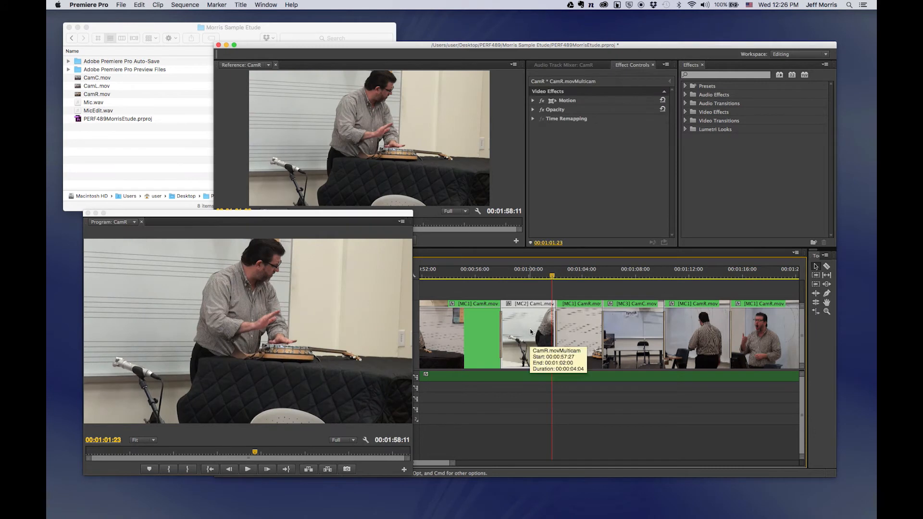
{"action": "left_click", "coordinate": [532, 100]}
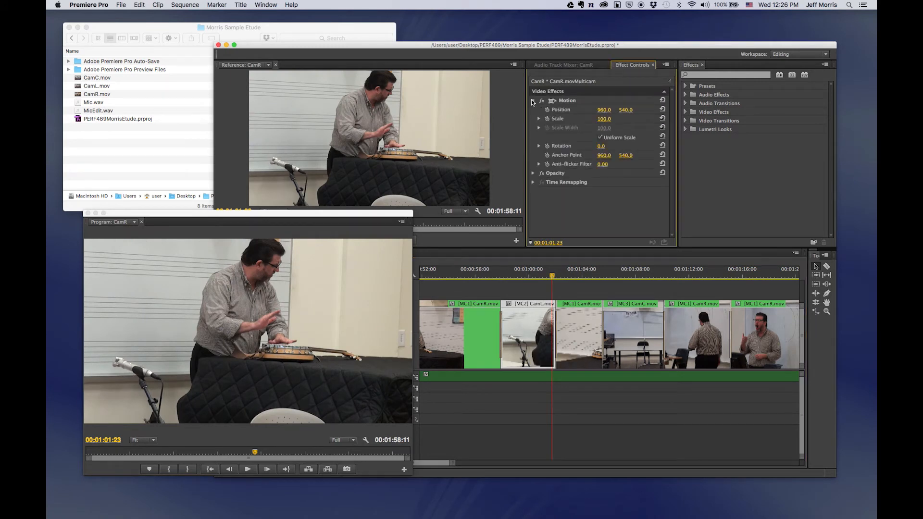
{"action": "left_click", "coordinate": [538, 119]}
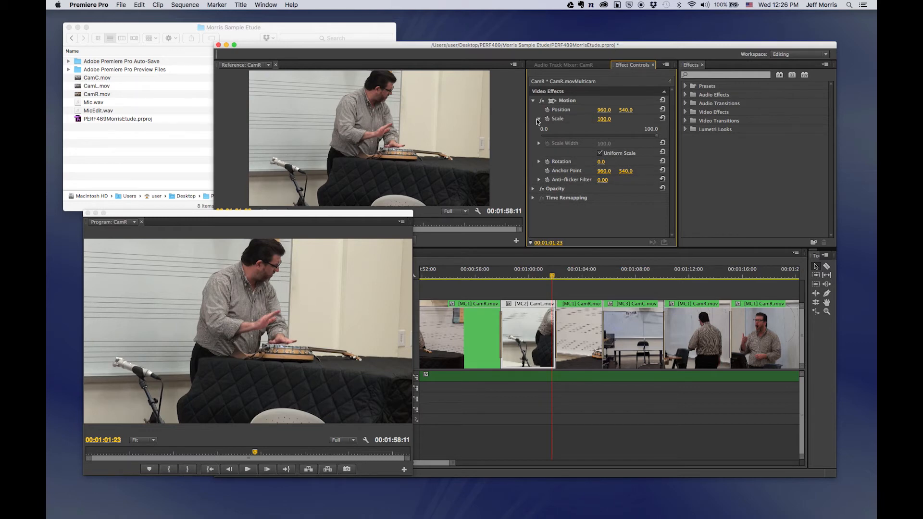
{"action": "left_click", "coordinate": [538, 119]}
{"action": "left_click_drag", "start_coordinate": [604, 118], "coordinate": [654, 119]}
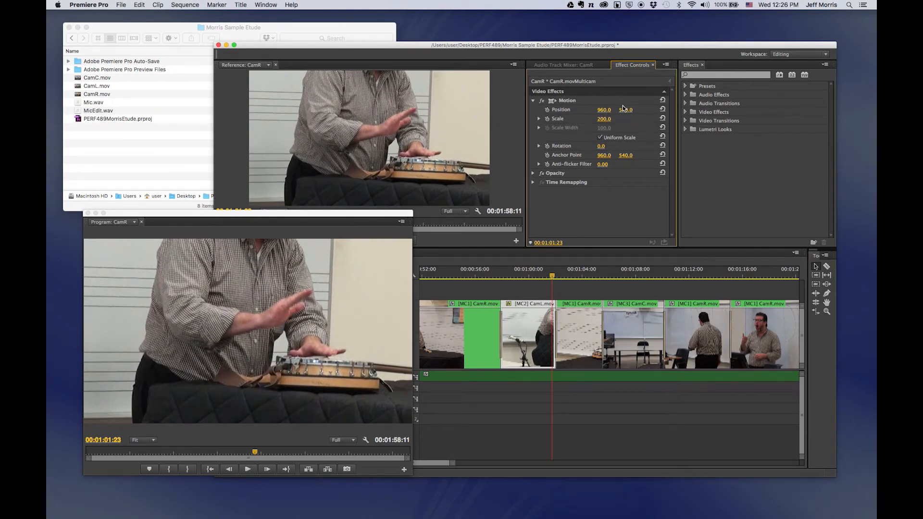
{"action": "left_click_drag", "start_coordinate": [623, 111], "coordinate": [725, 111]}
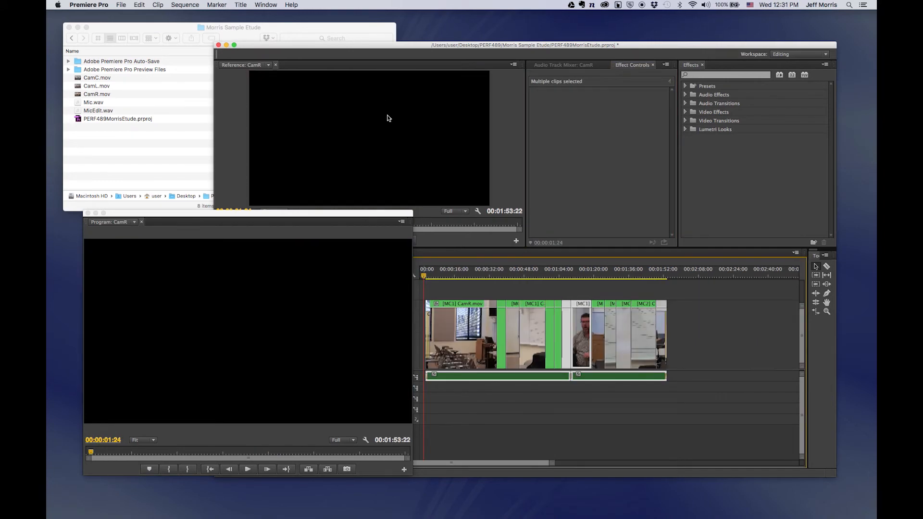
Create a new still title named Title 01 and type 'Sound Map' centred on the frame.
{"action": "left_click", "coordinate": [241, 4]}
{"action": "mouse_move", "coordinate": [250, 30]}
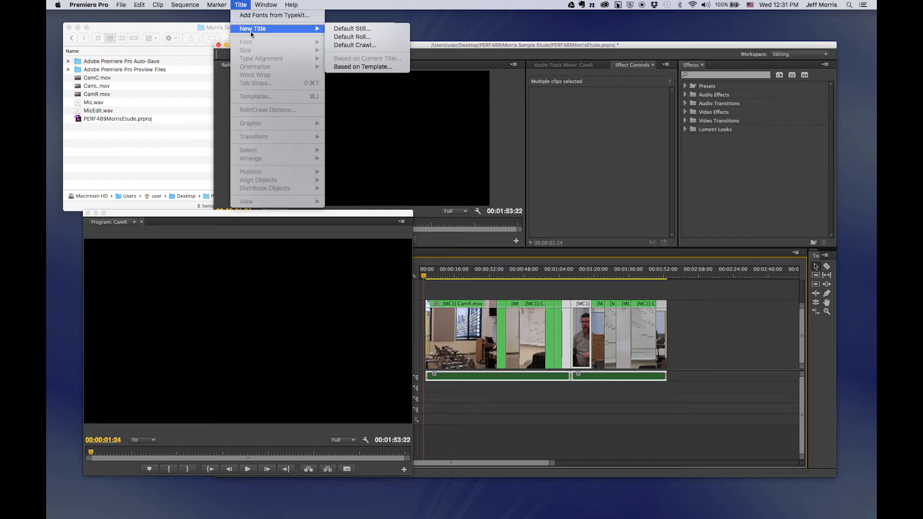
{"action": "left_click", "coordinate": [349, 29]}
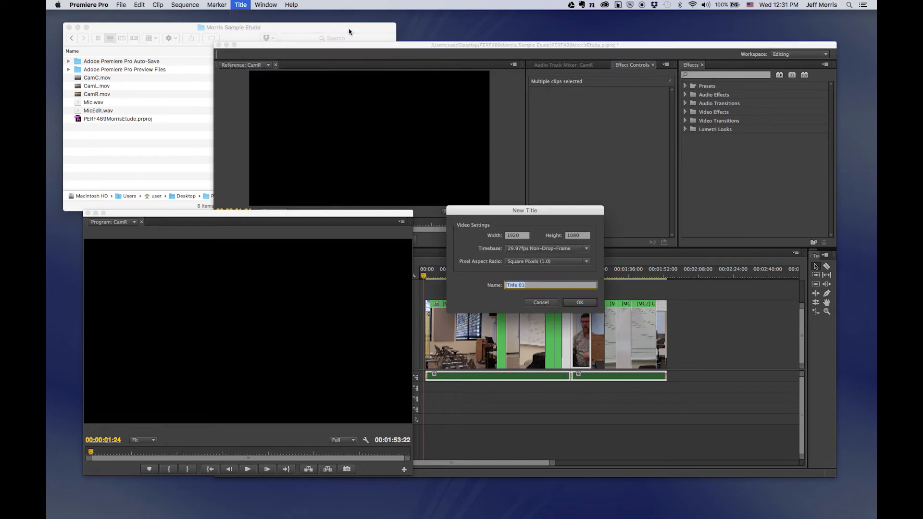
{"action": "left_click", "coordinate": [580, 302]}
{"action": "left_click_drag", "start_coordinate": [497, 307], "coordinate": [452, 307]}
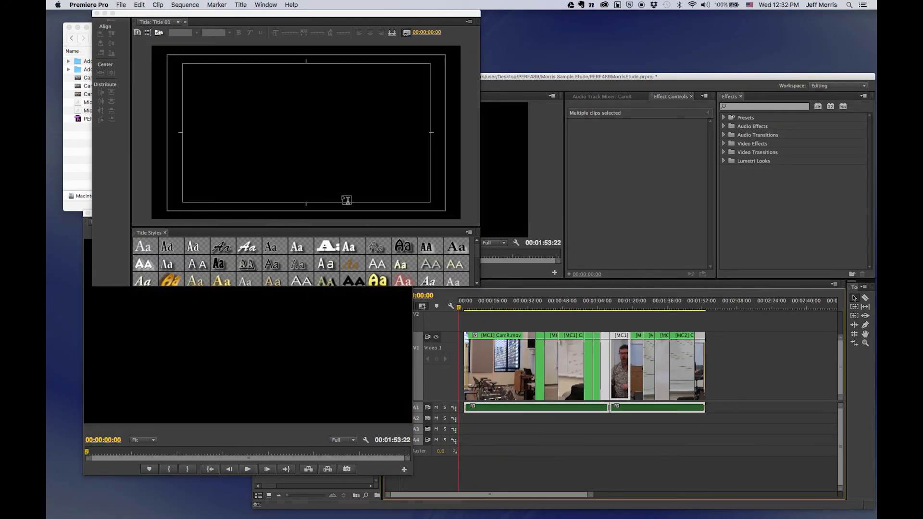
{"action": "left_click", "coordinate": [273, 99]}
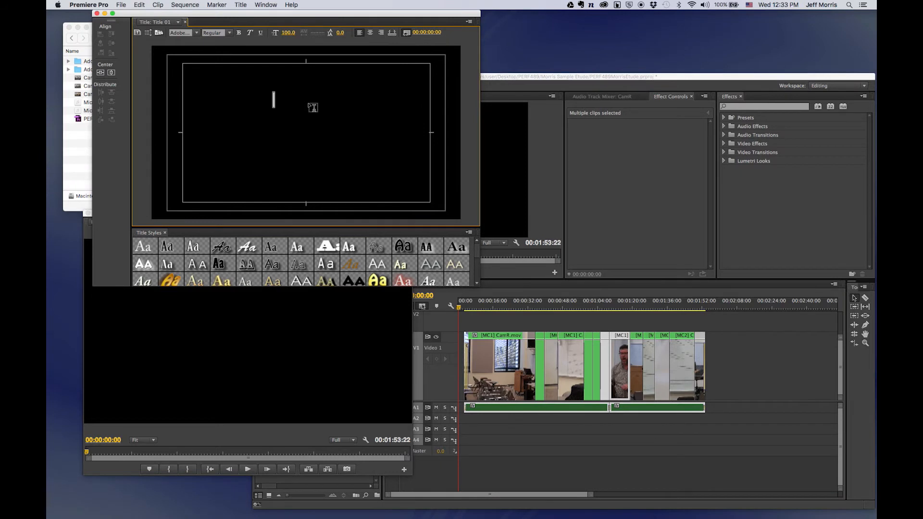
{"action": "type", "text": "Sound Map"}
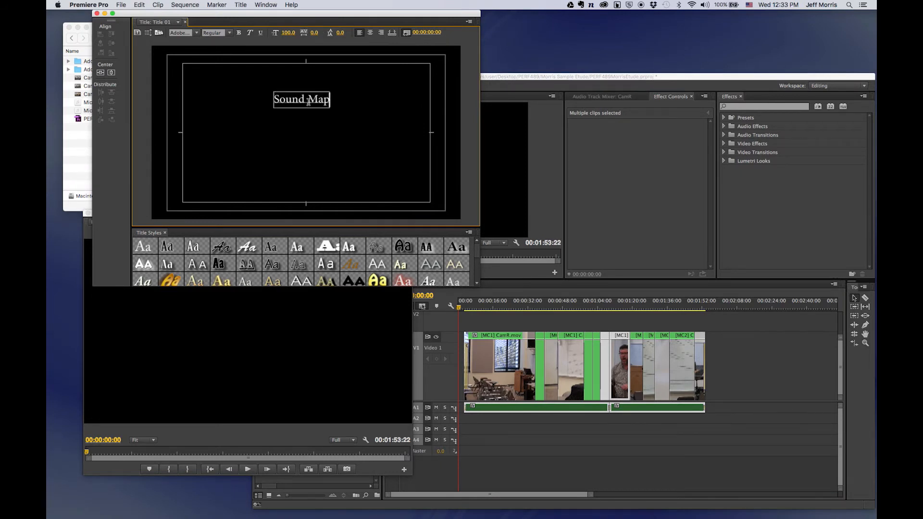
{"action": "mouse_move", "coordinate": [308, 101]}
{"action": "left_mouse_down"}
{"action": "mouse_move", "coordinate": [317, 157]}
{"action": "mouse_move", "coordinate": [315, 111]}
{"action": "left_mouse_up"}
Replace the upper text copy with the performer's name, capitalising the surname.
{"action": "double_click", "coordinate": [316, 110]}
{"action": "double_click", "coordinate": [315, 108]}
{"action": "left_click_drag", "start_coordinate": [282, 108], "coordinate": [346, 107]}
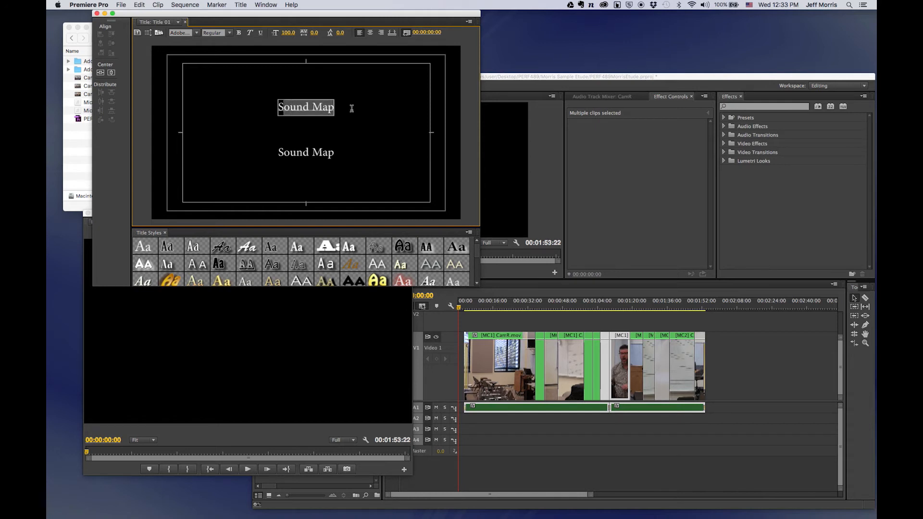
{"action": "key", "text": "BackSpace"}
{"action": "type", "text": "Jeff morris"}
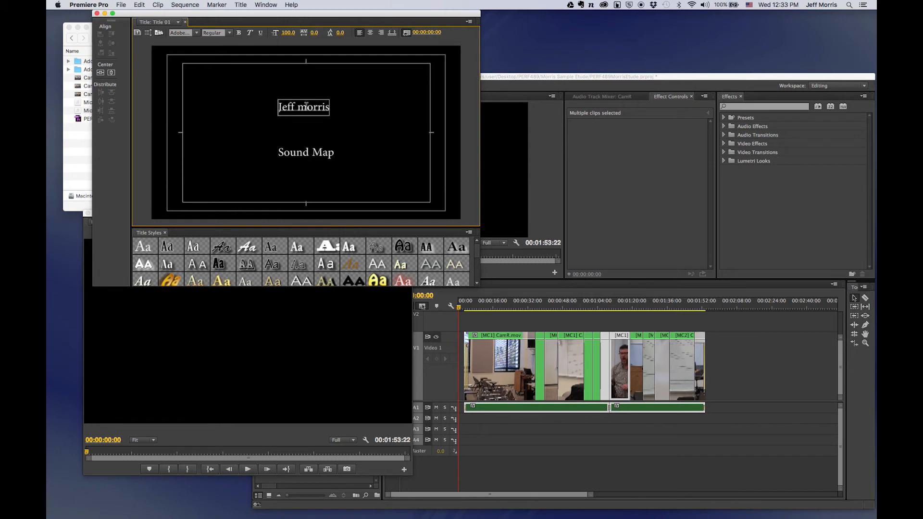
{"action": "left_click_drag", "start_coordinate": [306, 106], "coordinate": [300, 107]}
{"action": "type", "text": "M"}
{"action": "left_click", "coordinate": [343, 128]}
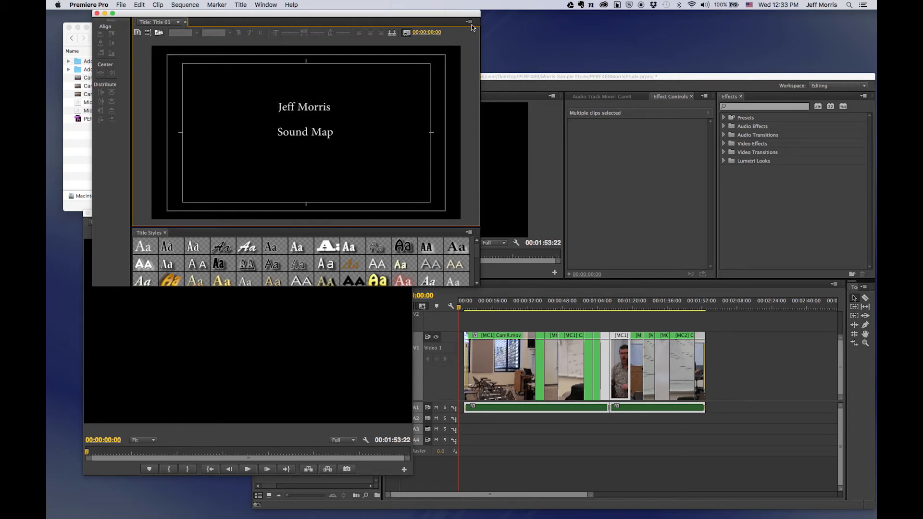
Set the name line's font size to 155.
{"action": "left_click", "coordinate": [471, 23]}
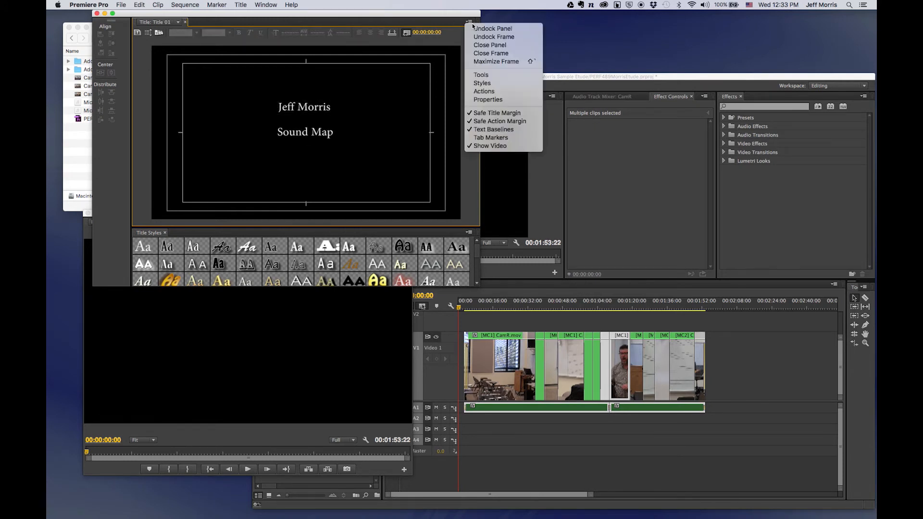
{"action": "left_click", "coordinate": [479, 75]}
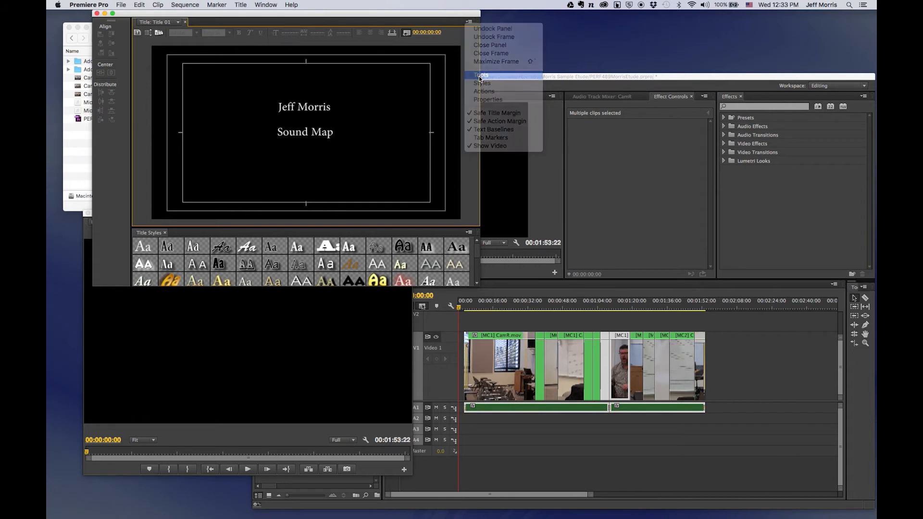
{"action": "left_click", "coordinate": [98, 40]}
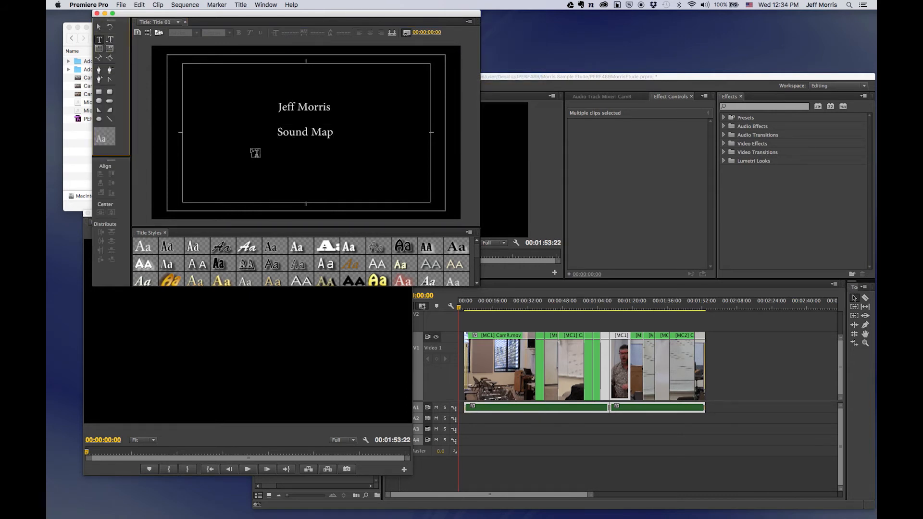
{"action": "double_click", "coordinate": [287, 104]}
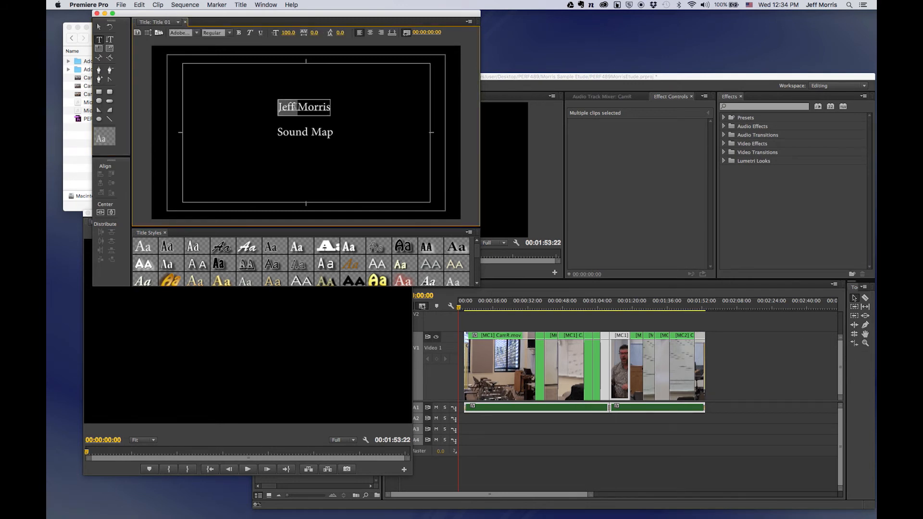
{"action": "left_click_drag", "start_coordinate": [330, 107], "coordinate": [274, 104]}
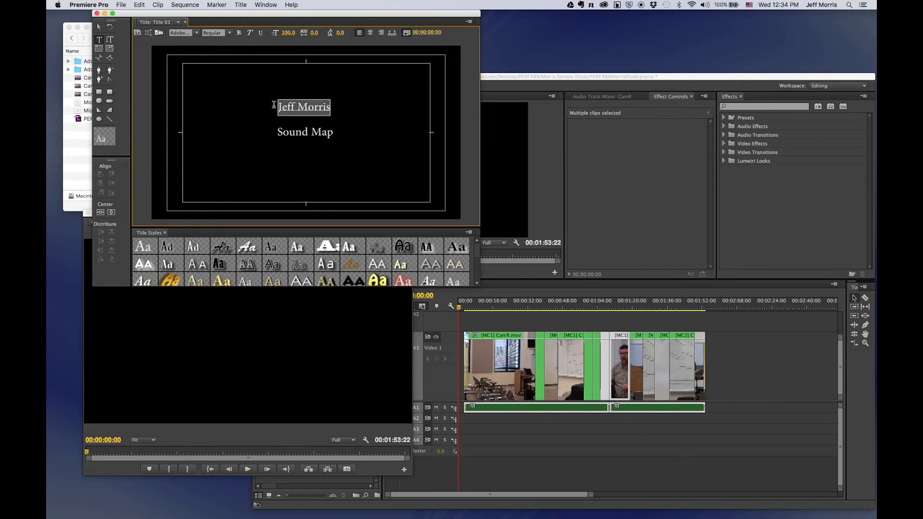
{"action": "left_click_drag", "start_coordinate": [289, 34], "coordinate": [309, 33]}
Centre both text lines horizontally and nudge them slightly left and down.
{"action": "left_click", "coordinate": [240, 5]}
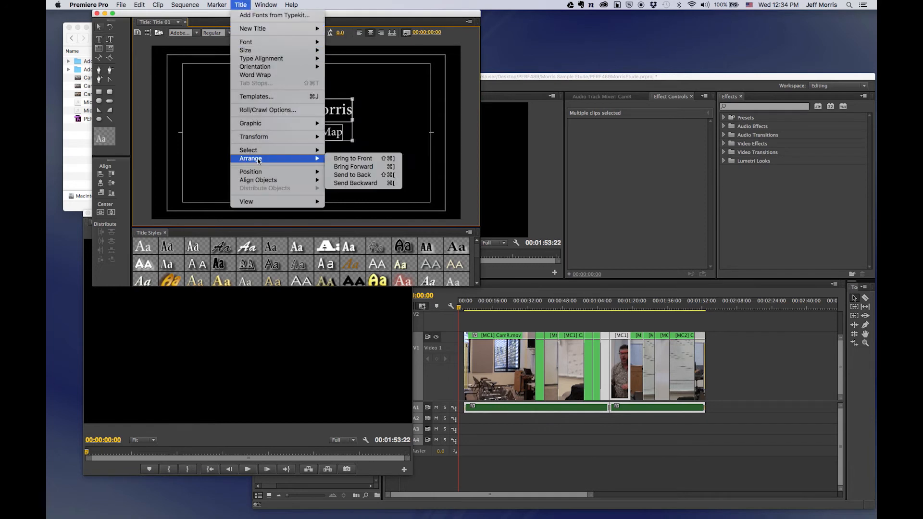
{"action": "mouse_move", "coordinate": [259, 180]}
{"action": "left_click", "coordinate": [352, 188]}
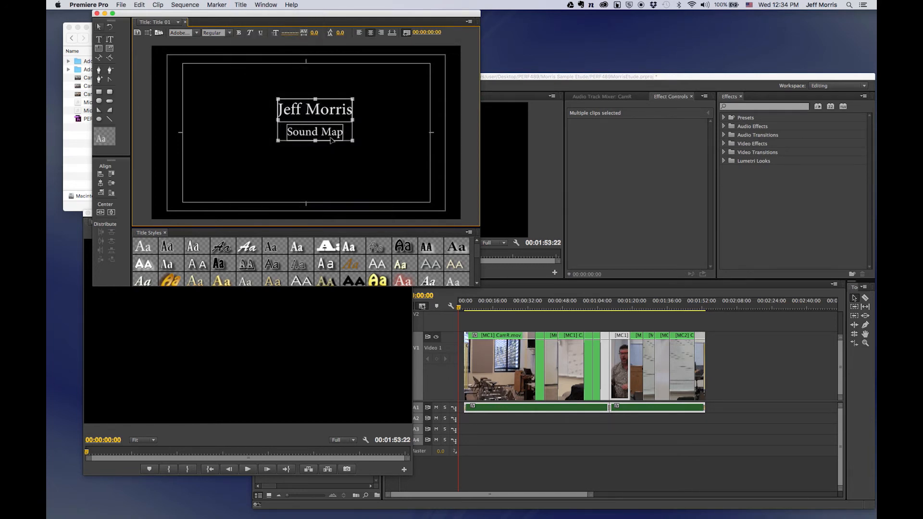
{"action": "left_click_drag", "start_coordinate": [325, 110], "coordinate": [314, 112]}
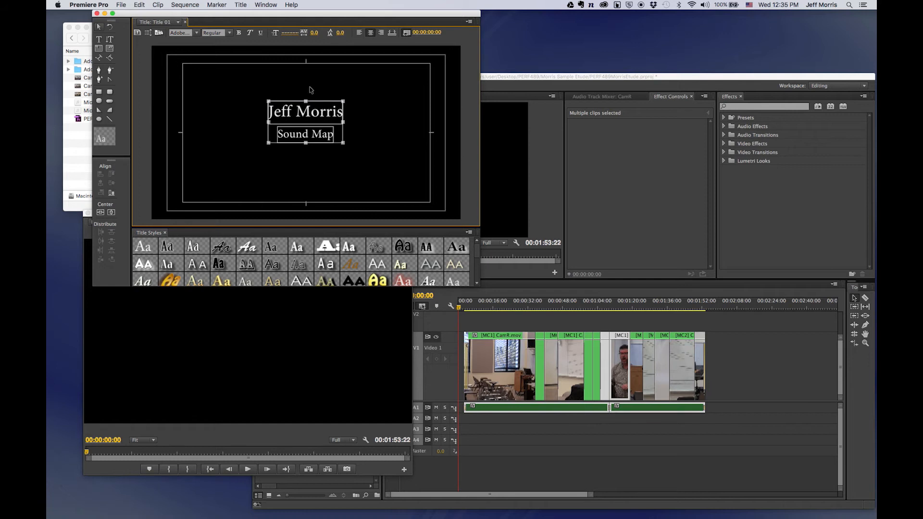
{"action": "left_click", "coordinate": [330, 95]}
{"action": "left_click", "coordinate": [240, 5]}
{"action": "mouse_move", "coordinate": [270, 28]}
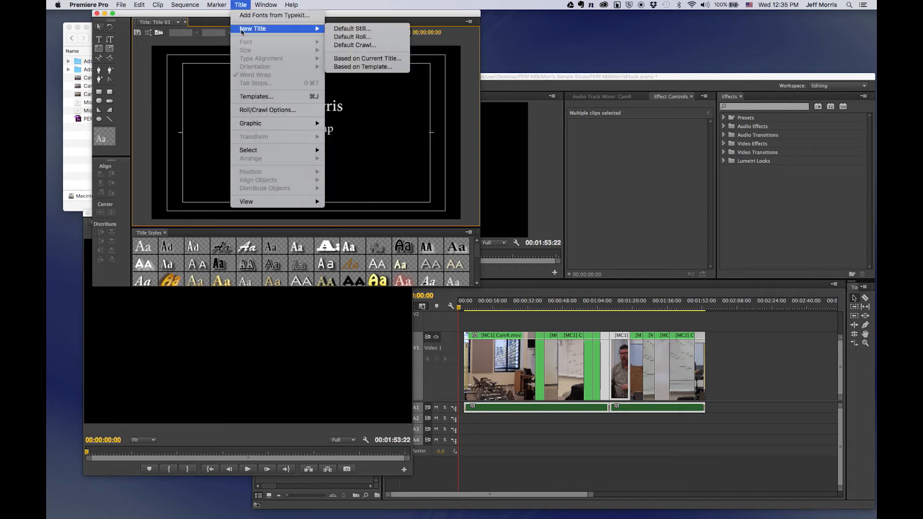
Add a still title named Question with a lower-frame text box reading 'How can rhythm represent place?'.
{"action": "left_click", "coordinate": [349, 29]}
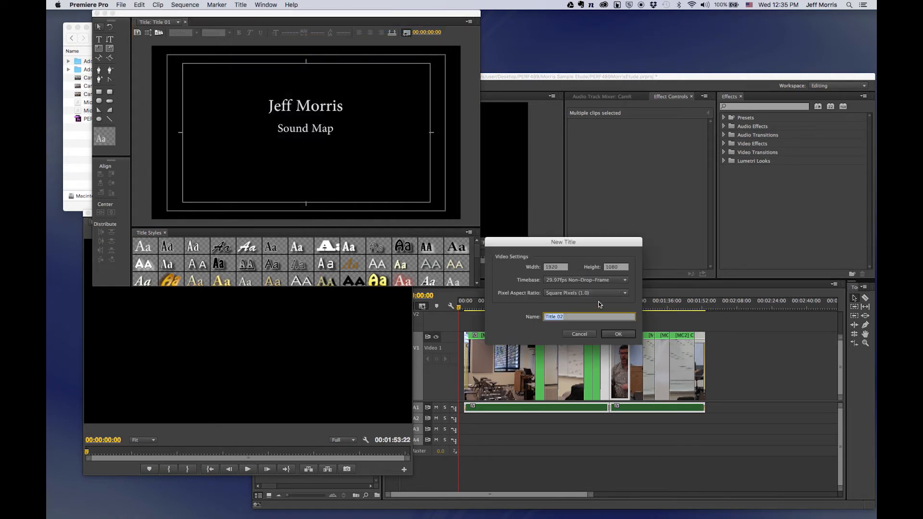
{"action": "type", "text": "Question"}
{"action": "key", "text": "Return"}
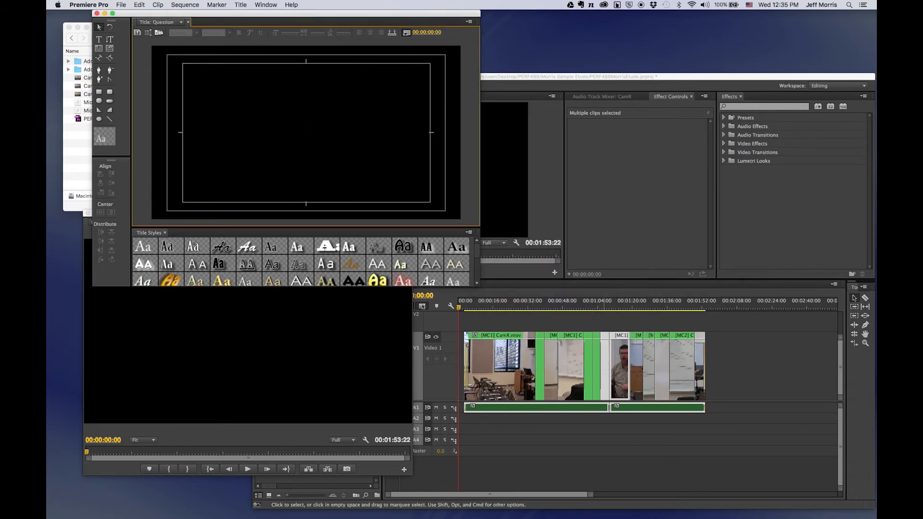
{"action": "left_click_drag", "start_coordinate": [458, 307], "coordinate": [486, 313]}
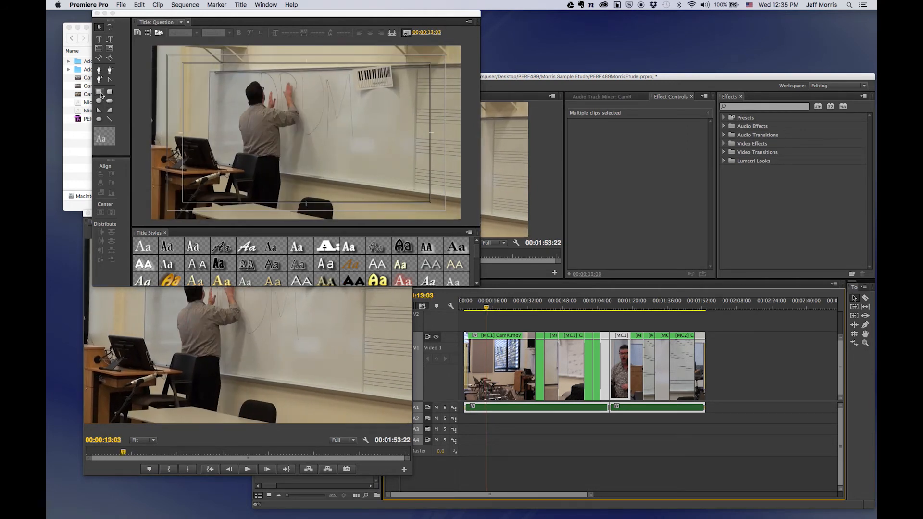
{"action": "left_click", "coordinate": [99, 39]}
{"action": "left_click_drag", "start_coordinate": [183, 163], "coordinate": [431, 202]}
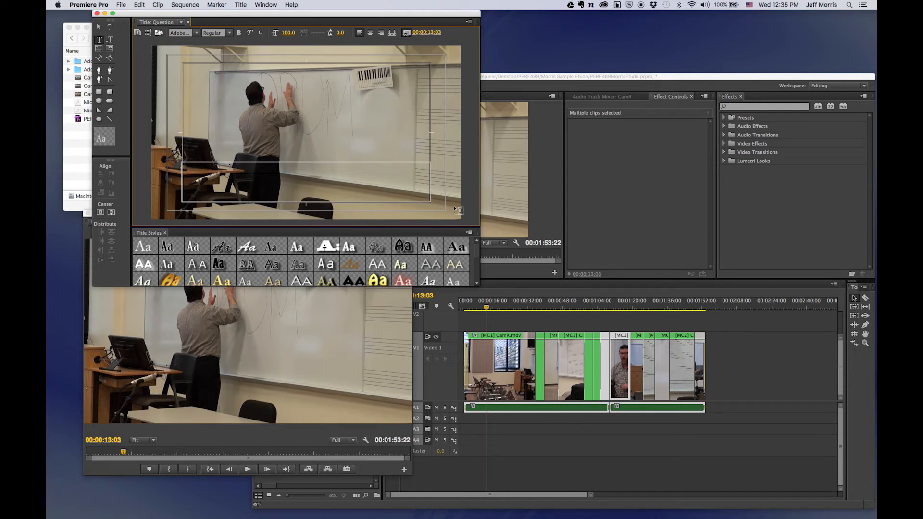
{"action": "type", "text": "How can rhythm represent place?"}
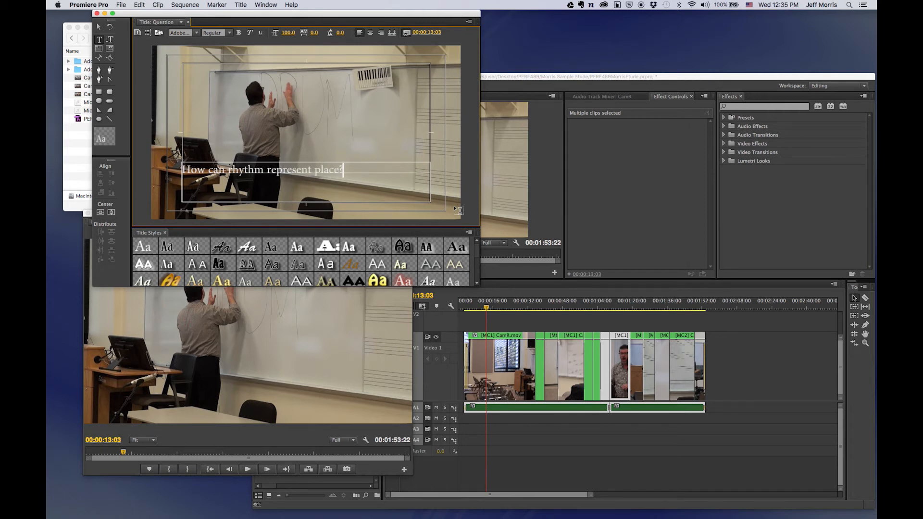
Centre-align the question caption at size 146 and draw a white rectangle across the lower frame.
{"action": "left_click", "coordinate": [370, 33]}
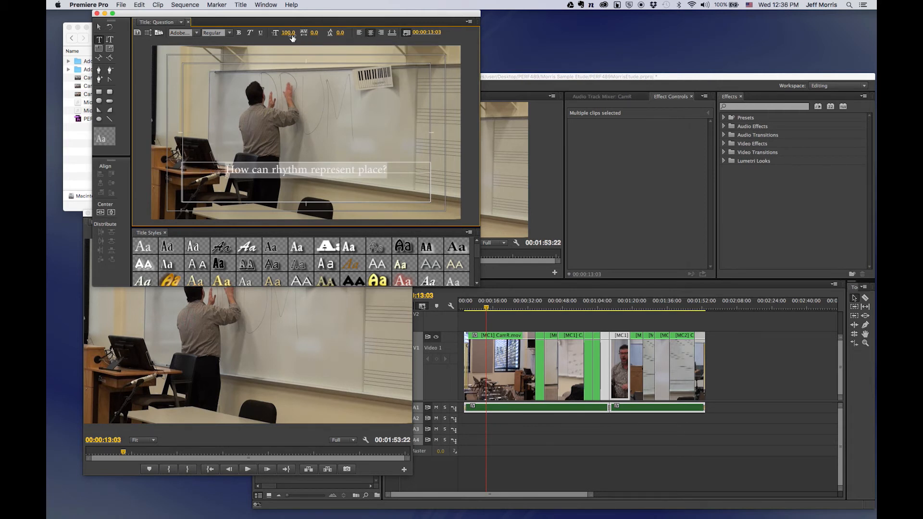
{"action": "left_click_drag", "start_coordinate": [292, 38], "coordinate": [316, 38]}
{"action": "left_click", "coordinate": [288, 124]}
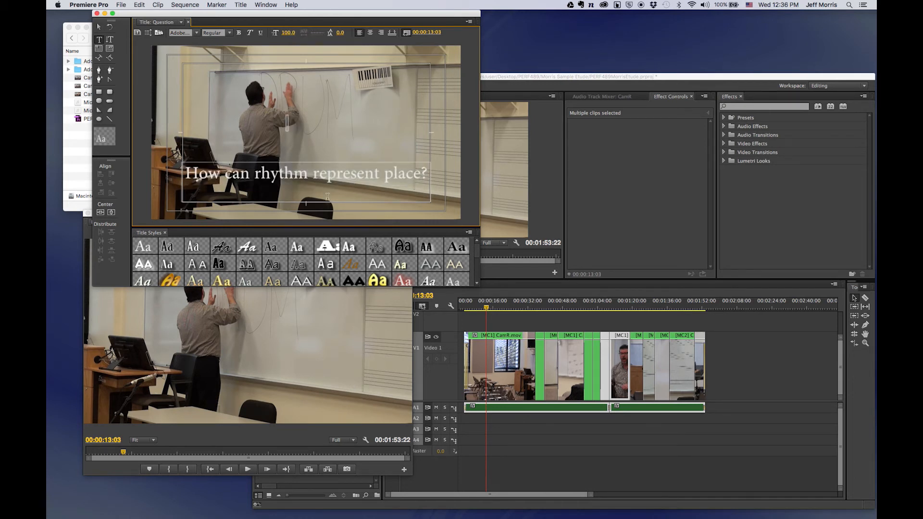
{"action": "left_click", "coordinate": [99, 27]}
{"action": "double_click", "coordinate": [289, 125]}
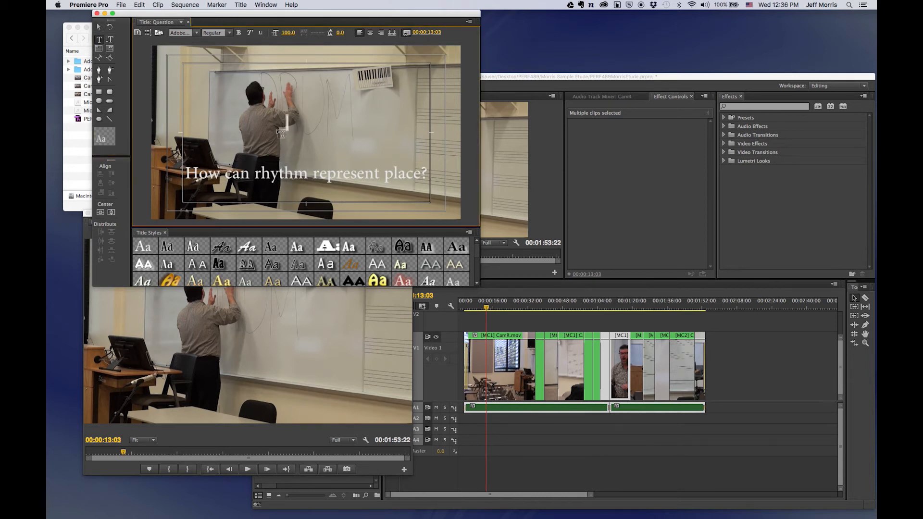
{"action": "left_click", "coordinate": [99, 91]}
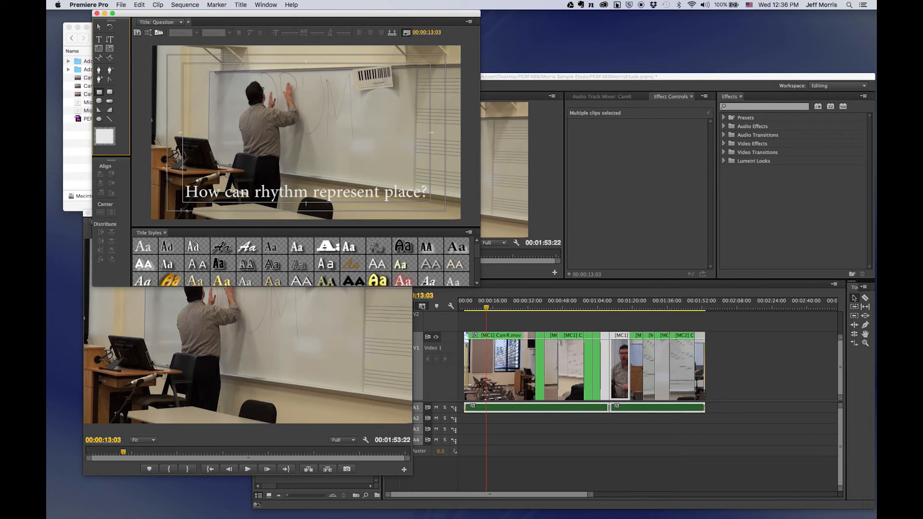
{"action": "left_click_drag", "start_coordinate": [335, 214], "coordinate": [460, 219]}
Give the rectangle a black fill at 60% opacity.
{"action": "left_click", "coordinate": [266, 5]}
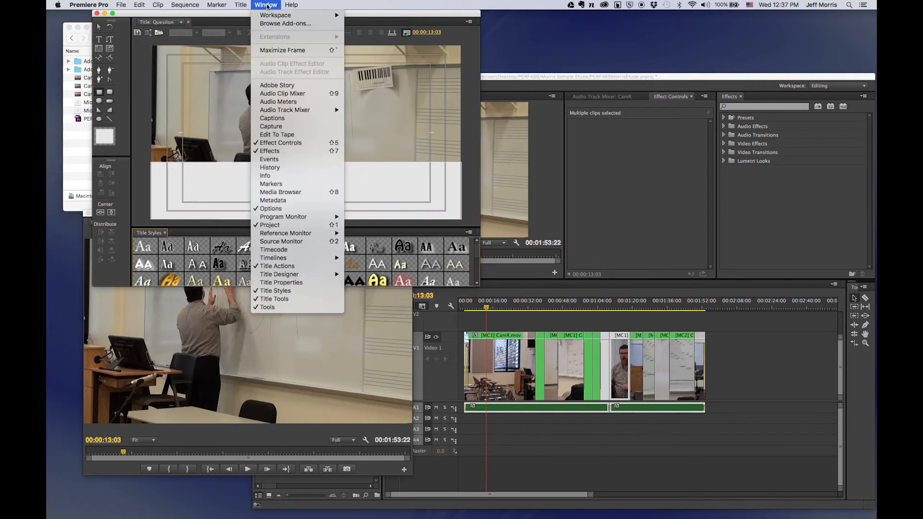
{"action": "mouse_move", "coordinate": [283, 112]}
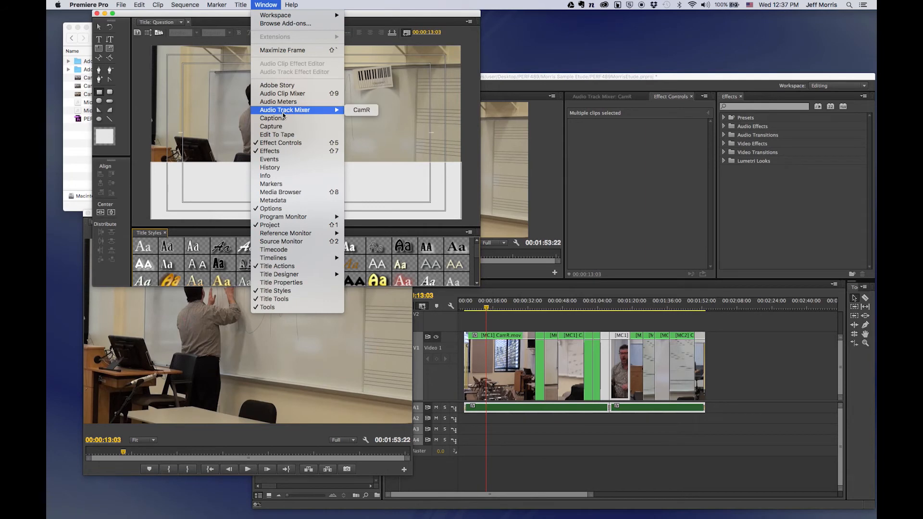
{"action": "left_click", "coordinate": [282, 284]}
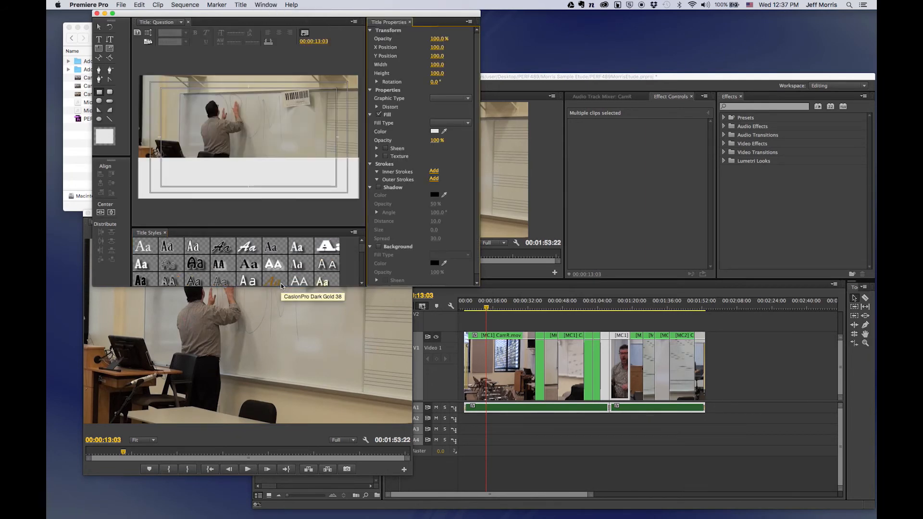
{"action": "left_click", "coordinate": [300, 186]}
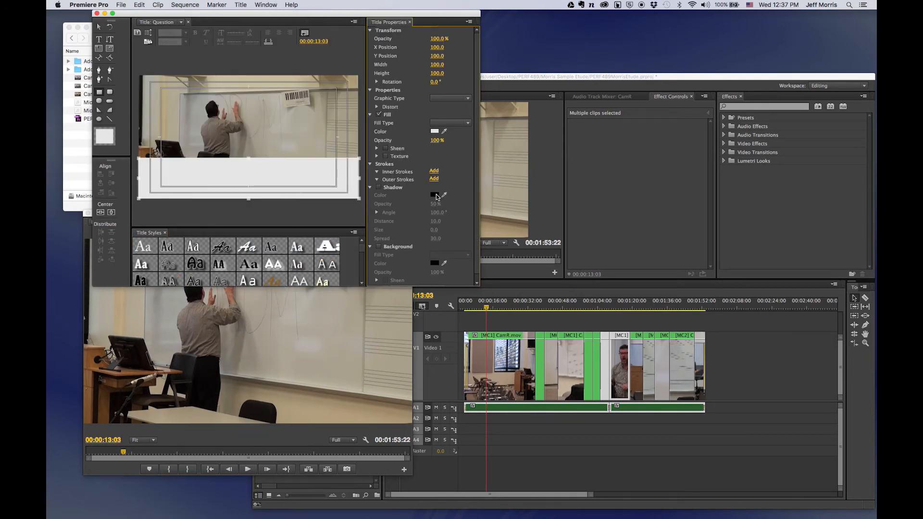
{"action": "left_click", "coordinate": [434, 132]}
{"action": "mouse_move", "coordinate": [366, 134]}
{"action": "left_mouse_down"}
{"action": "mouse_move", "coordinate": [348, 131]}
{"action": "mouse_move", "coordinate": [345, 146]}
{"action": "mouse_move", "coordinate": [342, 107]}
{"action": "left_mouse_up"}
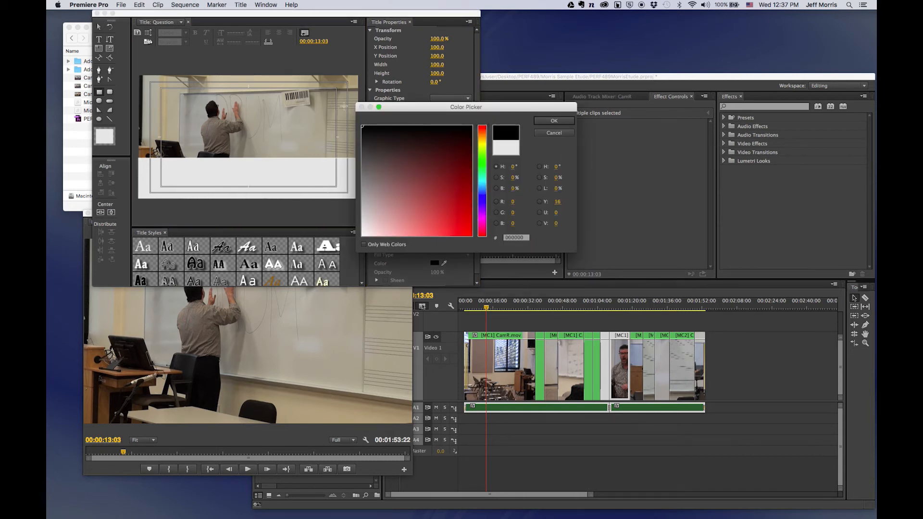
{"action": "left_click", "coordinate": [381, 108]}
{"action": "left_click", "coordinate": [622, 142]}
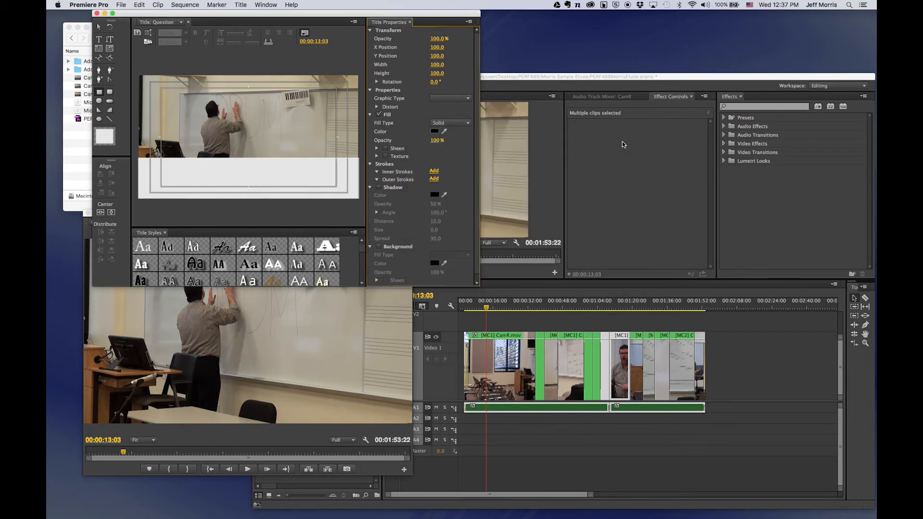
{"action": "left_click_drag", "start_coordinate": [434, 144], "coordinate": [415, 143]}
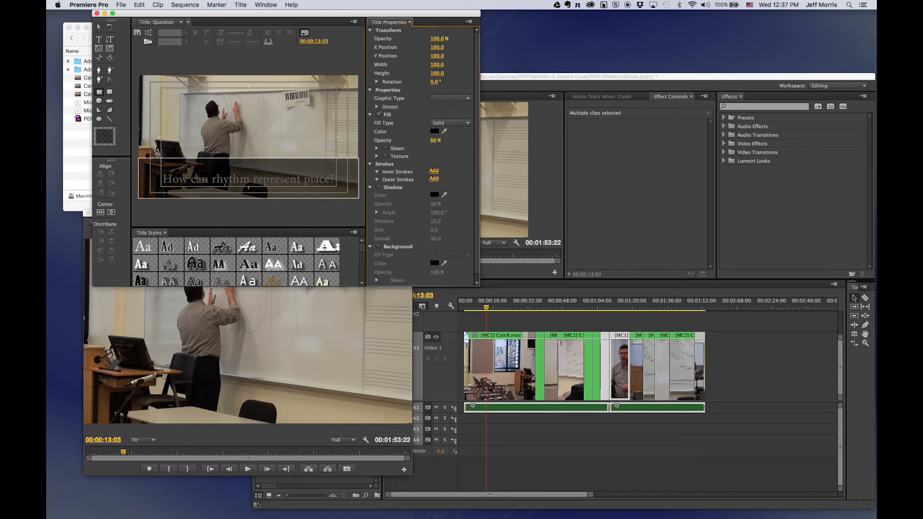
Send the black box behind the question caption.
{"action": "right_click", "coordinate": [291, 170]}
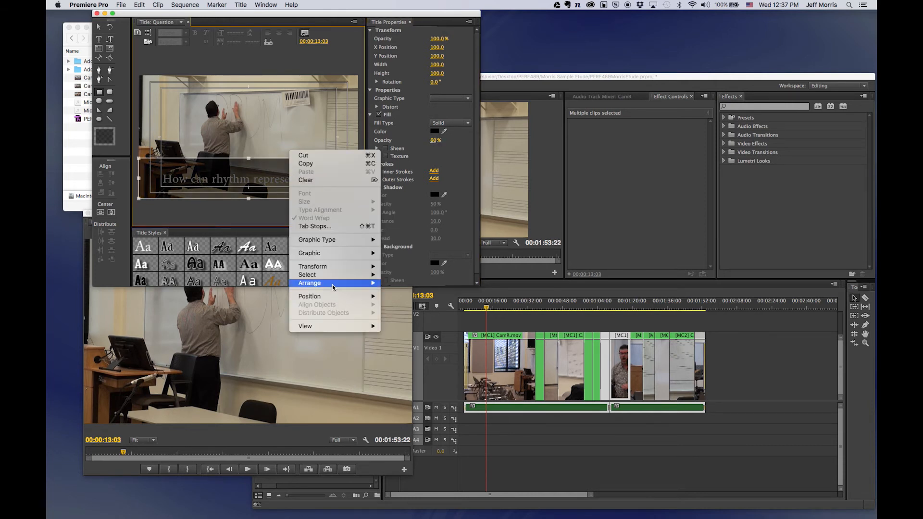
{"action": "mouse_move", "coordinate": [373, 286]}
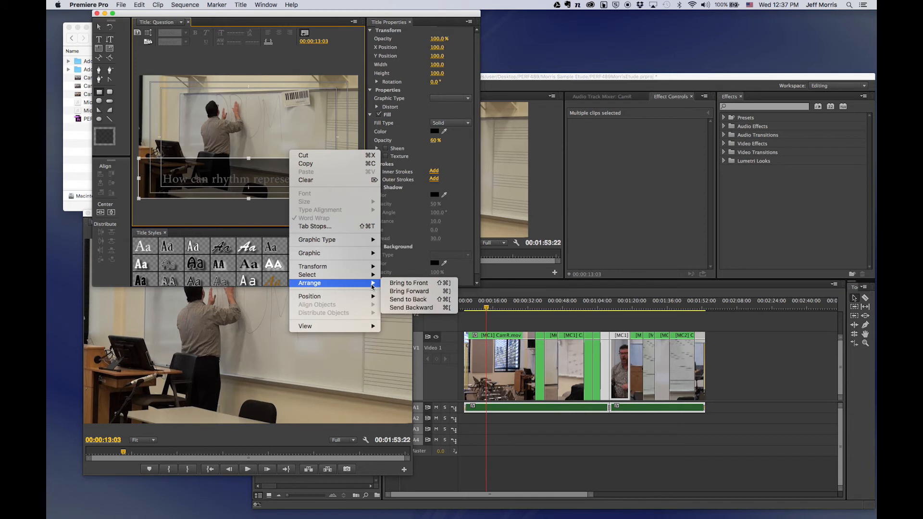
{"action": "left_click", "coordinate": [398, 300]}
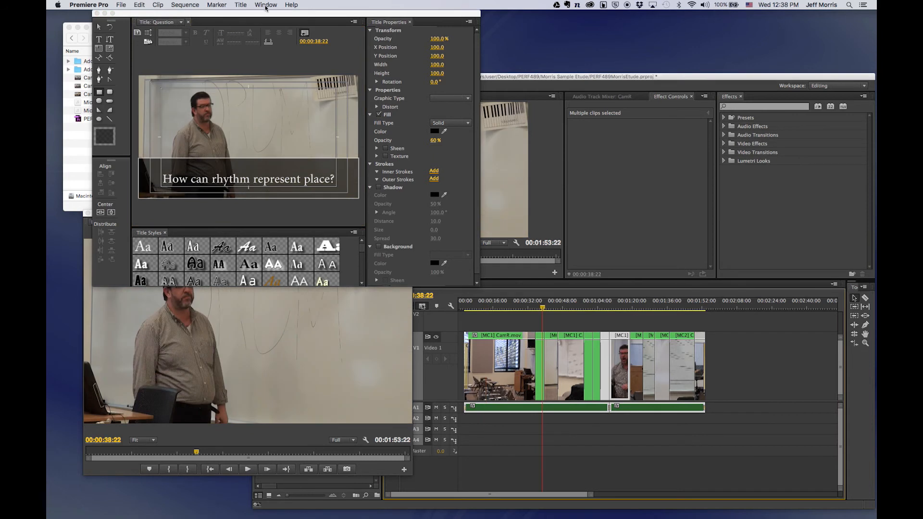
Create title FSU based on the current title and start retyping its caption as 'The Flor…'.
{"action": "left_click", "coordinate": [266, 4]}
{"action": "mouse_move", "coordinate": [313, 31]}
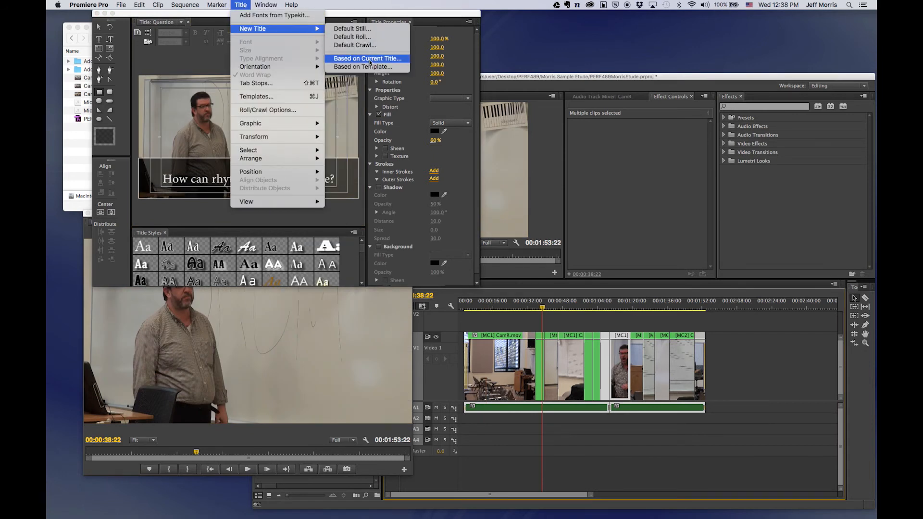
{"action": "left_click", "coordinate": [369, 62]}
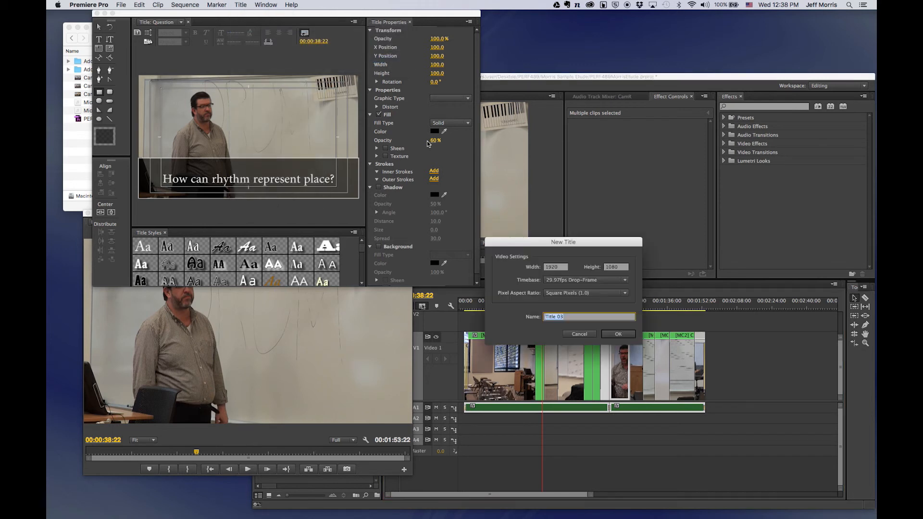
{"action": "type", "text": "FSU"}
{"action": "key", "text": "Return"}
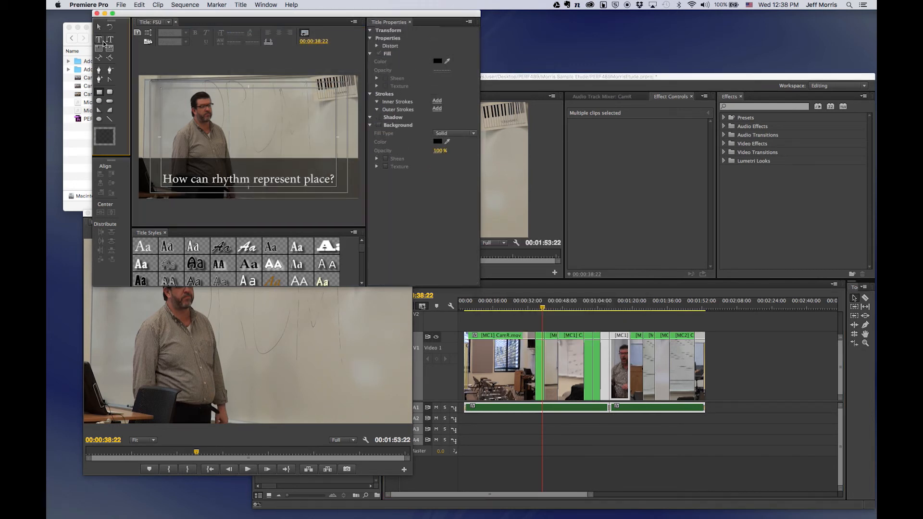
{"action": "left_click", "coordinate": [198, 179]}
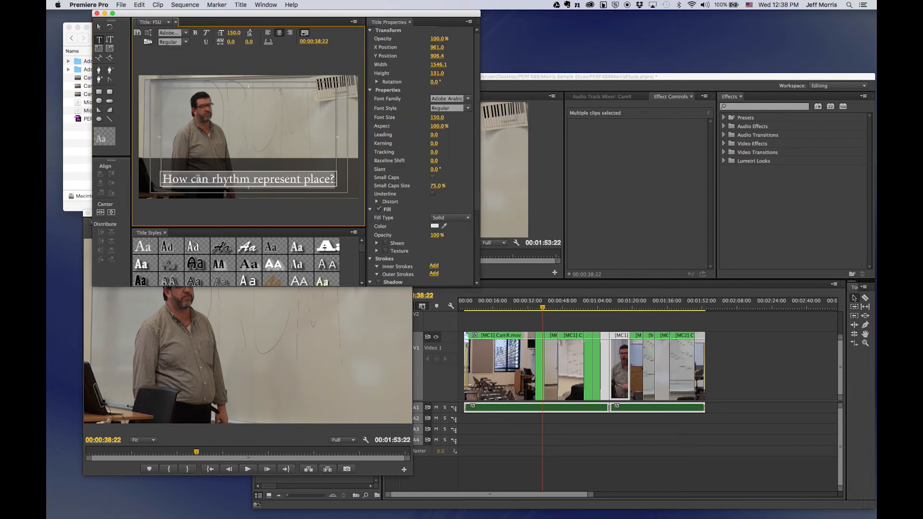
{"action": "key", "text": "super+a"}
{"action": "type", "text": "The Flor"}
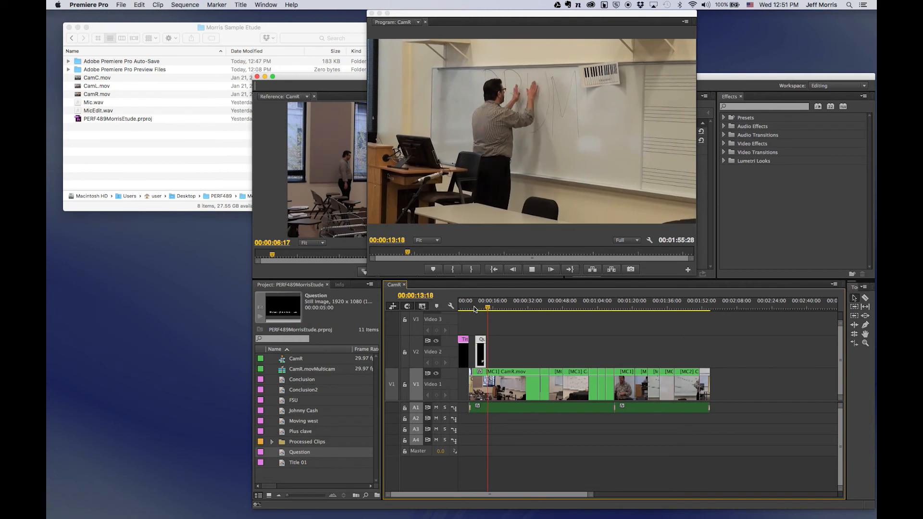
Place the FSU title on Video 2 at the playhead and select all eight title clips there.
{"action": "left_click", "coordinate": [281, 402]}
{"action": "left_click_drag", "start_coordinate": [282, 403], "coordinate": [496, 357]}
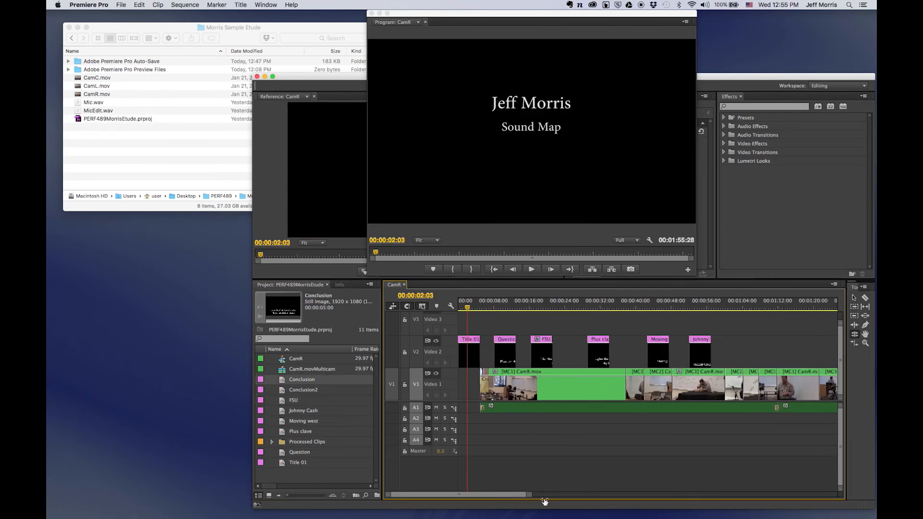
{"action": "mouse_move", "coordinate": [591, 496]}
{"action": "left_mouse_down"}
{"action": "mouse_move", "coordinate": [574, 501]}
{"action": "mouse_move", "coordinate": [585, 501]}
{"action": "left_mouse_up"}
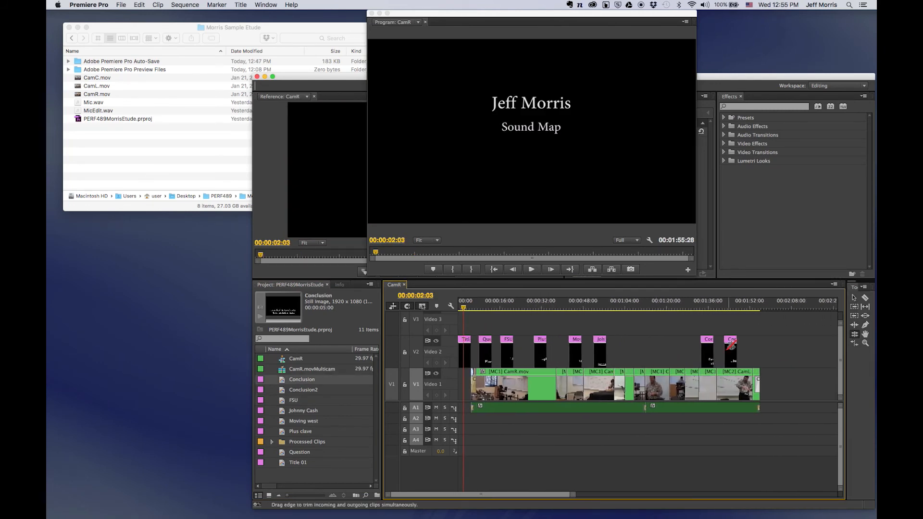
{"action": "left_click", "coordinate": [855, 298]}
{"action": "left_click_drag", "start_coordinate": [751, 337], "coordinate": [443, 352]}
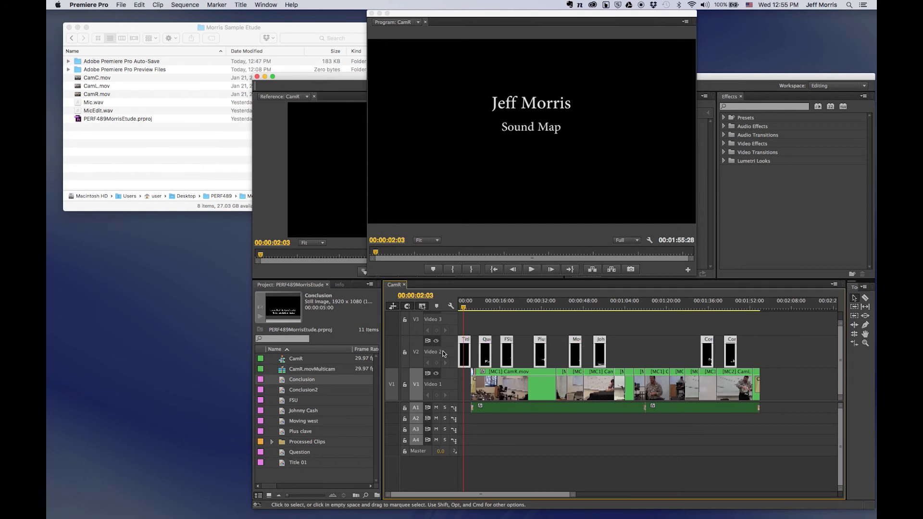
{"action": "left_click", "coordinate": [83, 4]}
Set Video Transition Default Duration to 20 frames in General preferences.
{"action": "mouse_move", "coordinate": [92, 30]}
{"action": "left_click", "coordinate": [183, 30]}
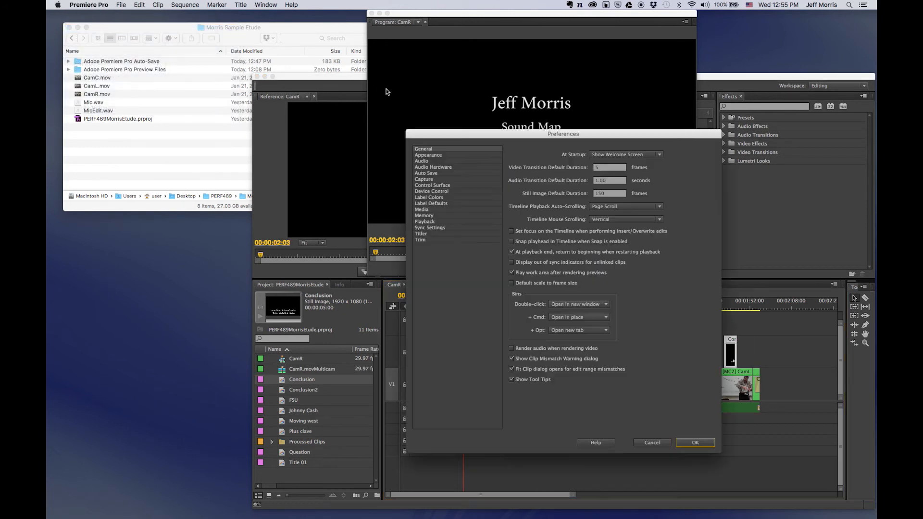
{"action": "left_click", "coordinate": [595, 168]}
{"action": "type", "text": "20"}
{"action": "key", "text": "Return"}
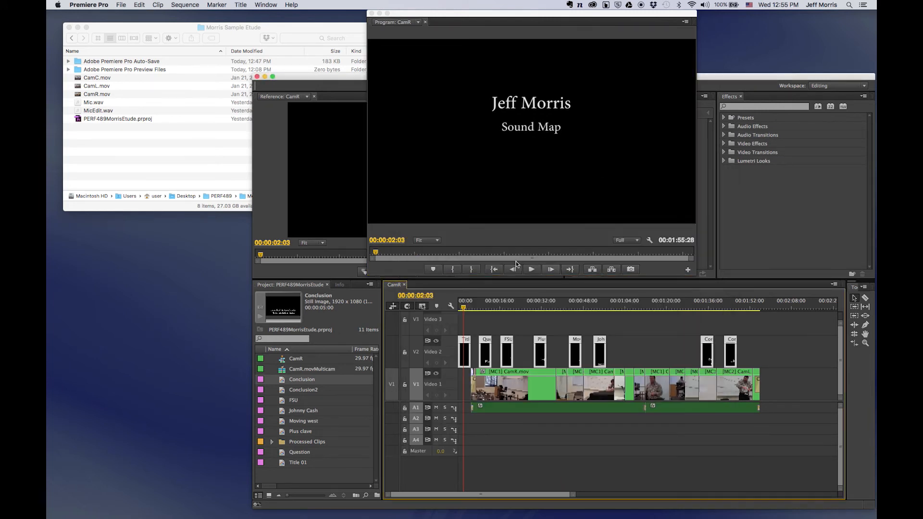
Apply default cross-dissolves to the selected title clips and play the sequence from the start.
{"action": "left_click", "coordinate": [176, 4]}
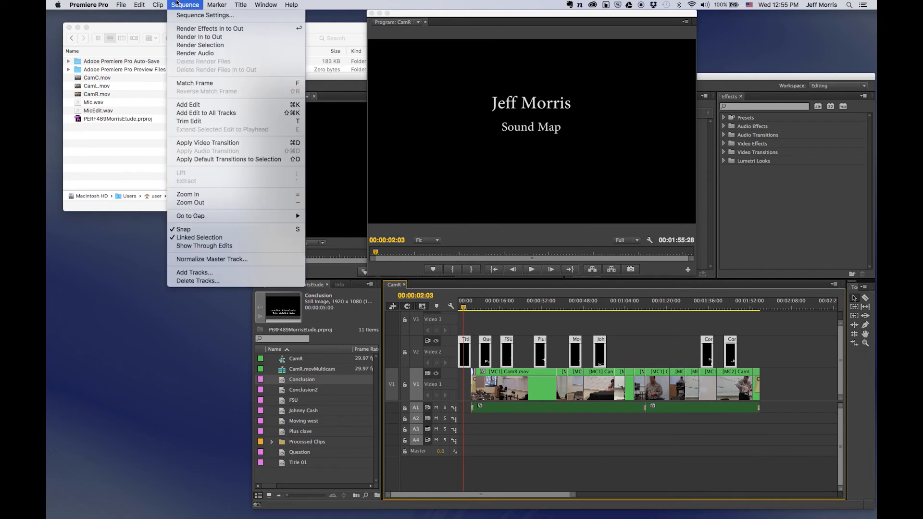
{"action": "left_click", "coordinate": [196, 145]}
{"action": "key", "text": "Home"}
{"action": "key", "text": "space"}
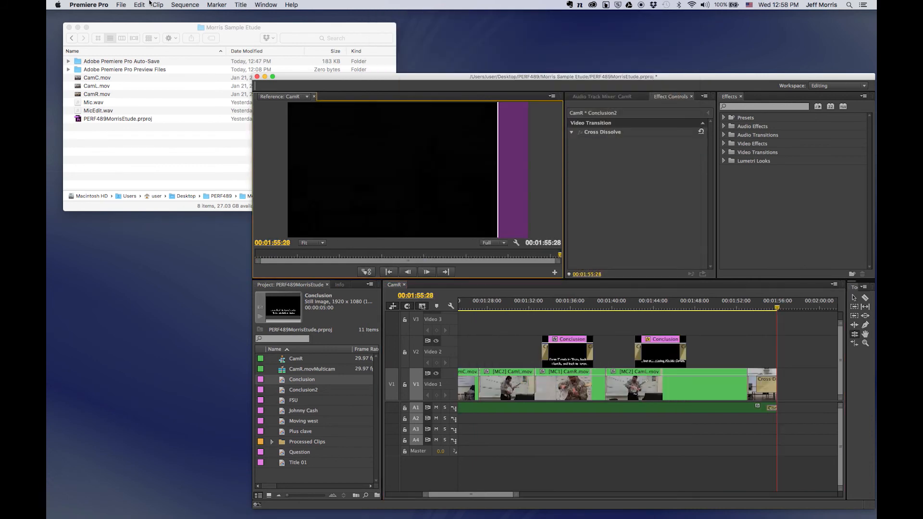
{"action": "left_click", "coordinate": [118, 5]}
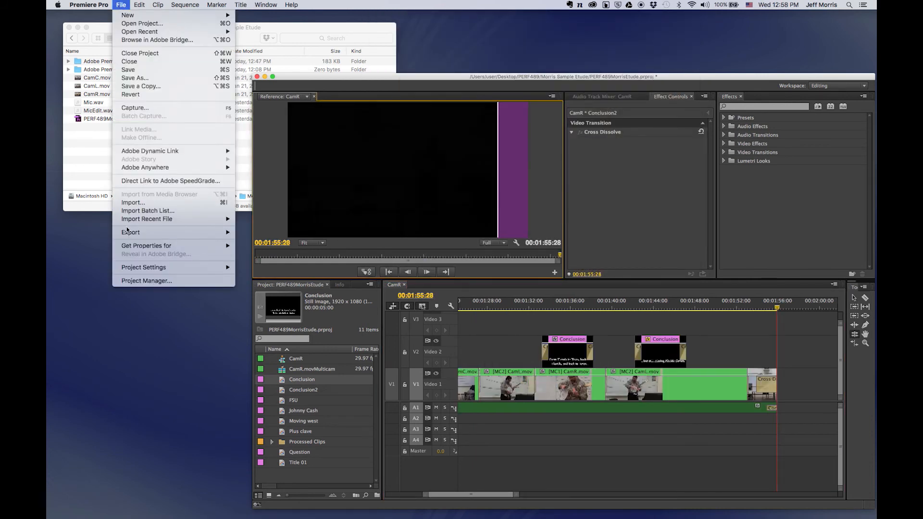
Export the sequence to media using the YouTube HD 1080p 29.97 H.264 preset.
{"action": "mouse_move", "coordinate": [144, 234]}
{"action": "left_click", "coordinate": [270, 236]}
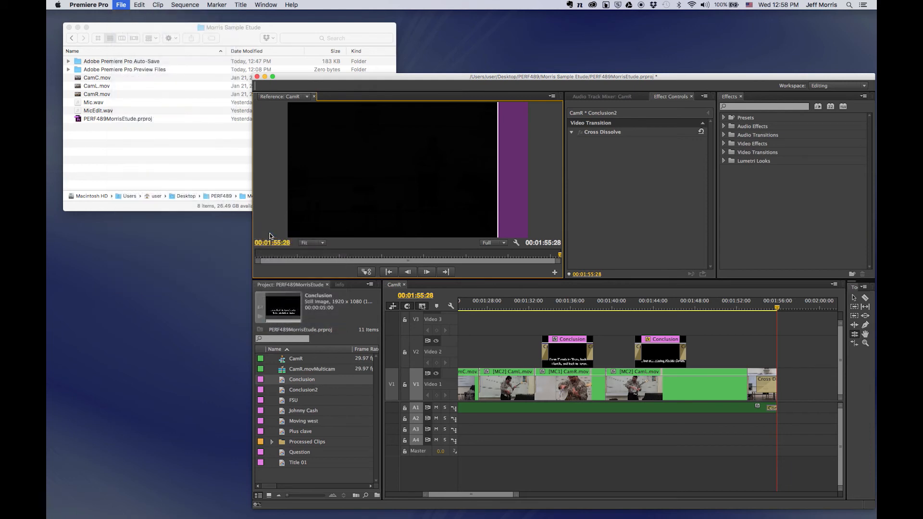
{"action": "left_click", "coordinate": [632, 108]}
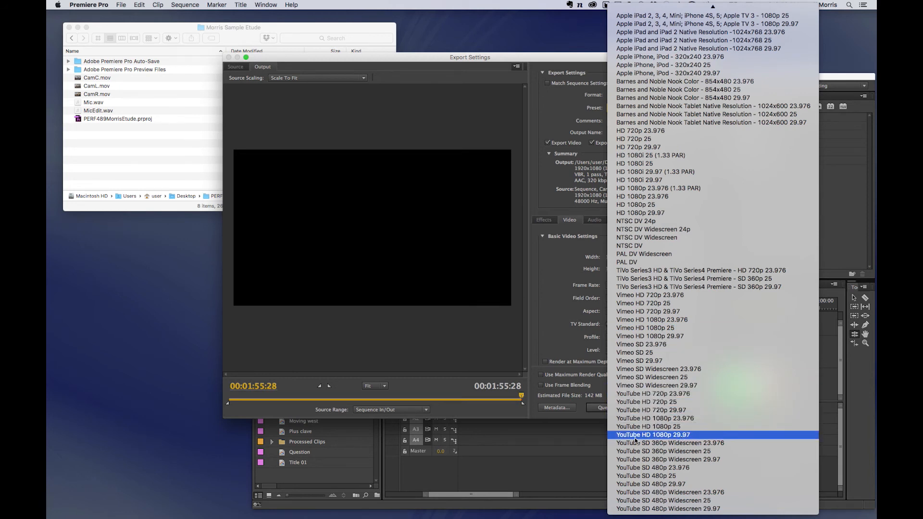
{"action": "left_click", "coordinate": [679, 434]}
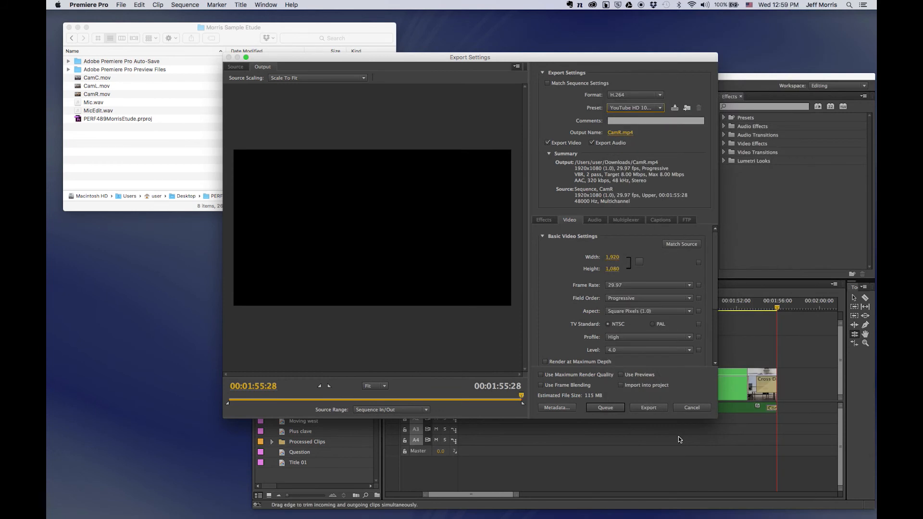
Set the output file to MorrisSoundMap.mp4 in the Morris Sample Etude folder.
{"action": "left_click", "coordinate": [622, 133]}
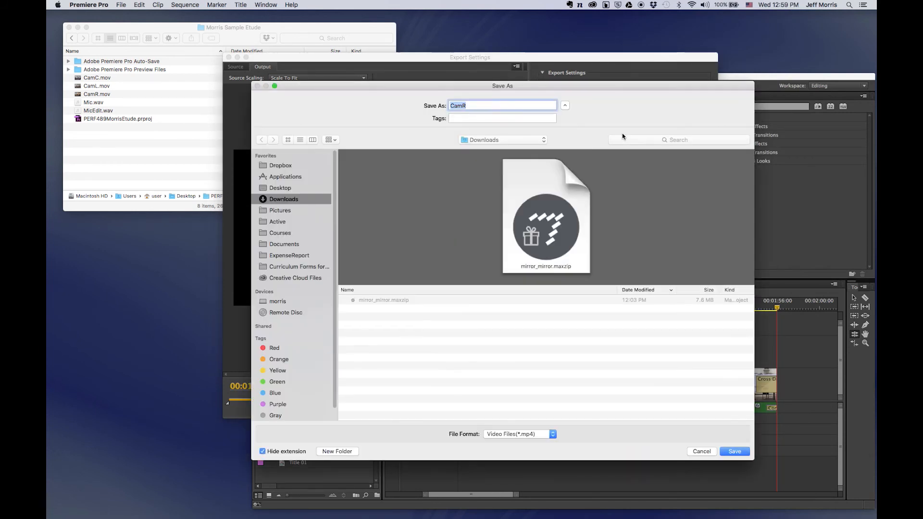
{"action": "left_click", "coordinate": [541, 140]}
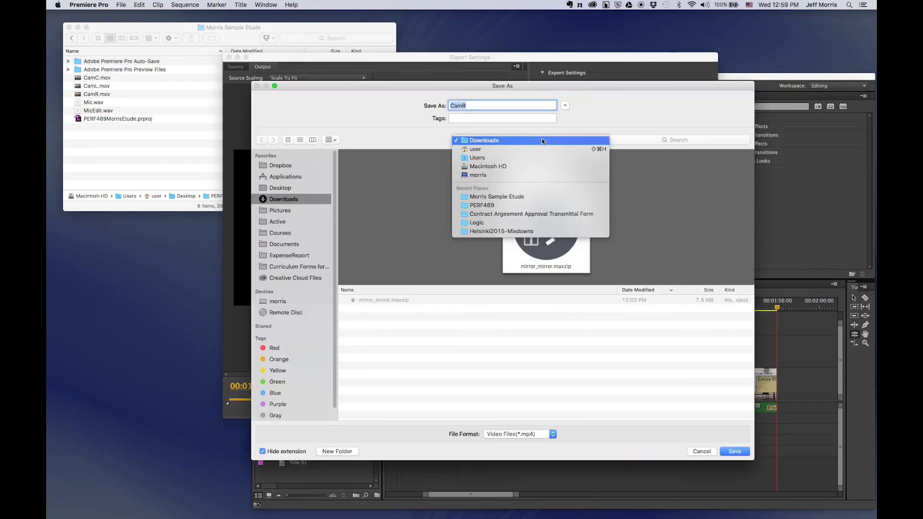
{"action": "left_click", "coordinate": [538, 196]}
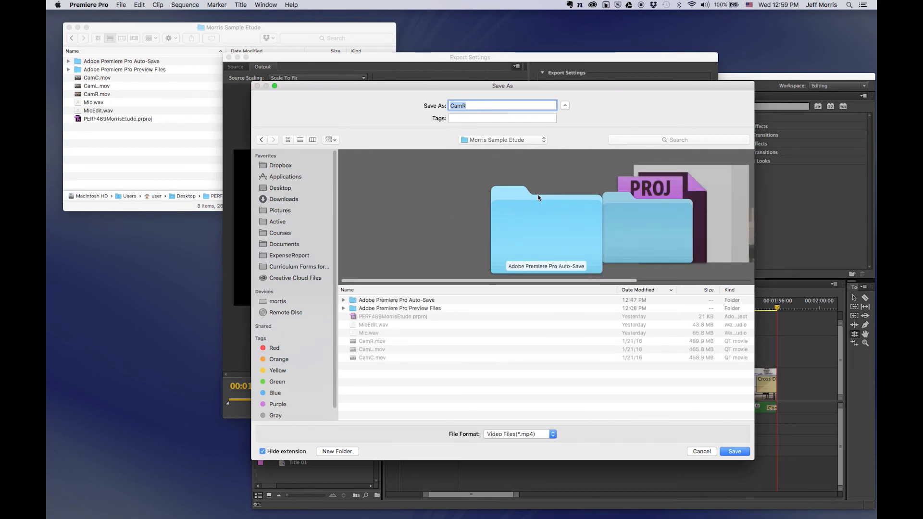
{"action": "type", "text": "MorrisSoundMap"}
{"action": "left_click", "coordinate": [734, 452]}
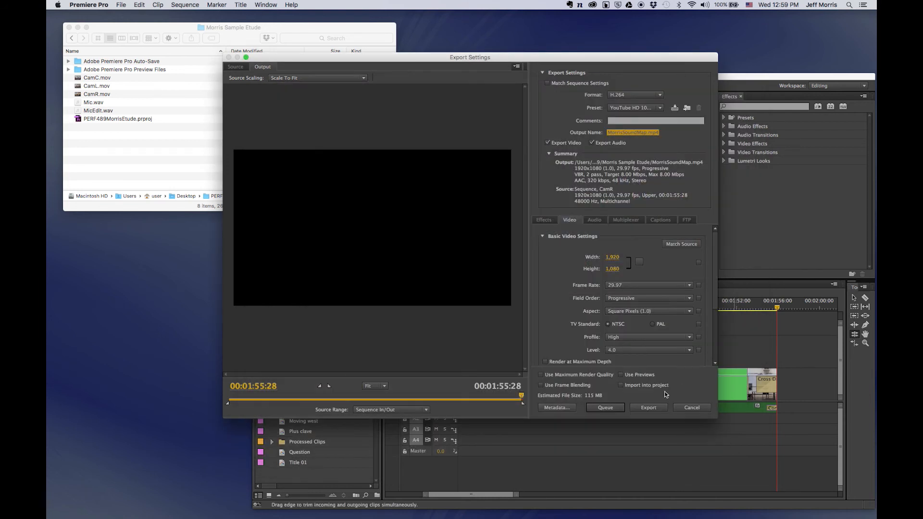
Start encoding the MorrisSoundMap.mp4 export, then open YouTube's upload page in Chrome.
{"action": "left_click", "coordinate": [649, 408]}
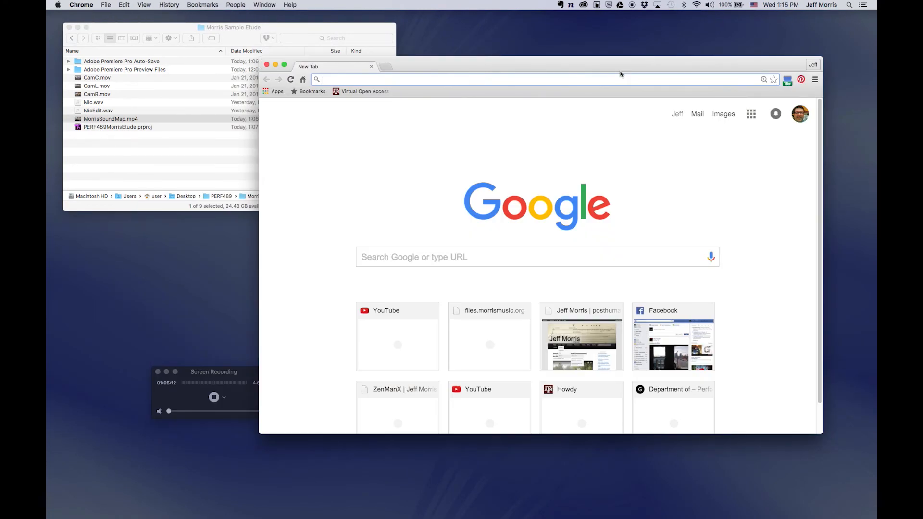
{"action": "type", "text": "youtube.com"}
{"action": "key", "text": "Return"}
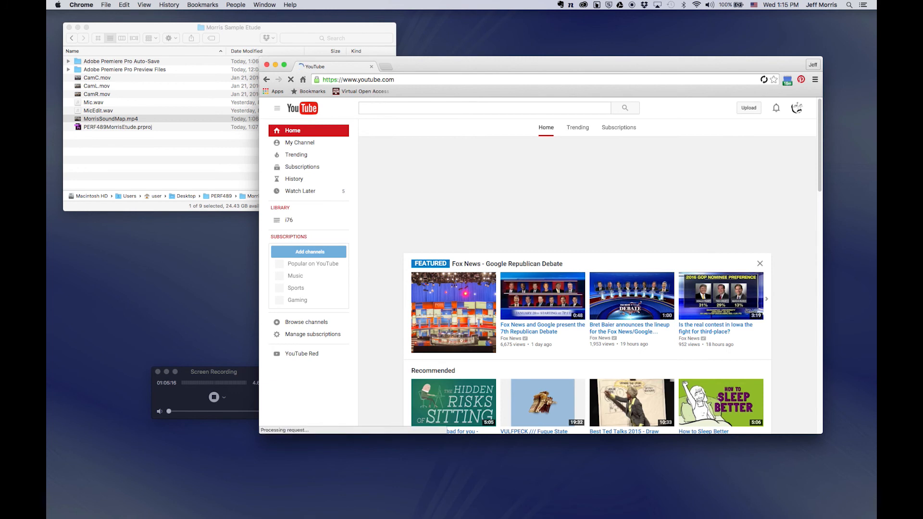
{"action": "left_click", "coordinate": [748, 110]}
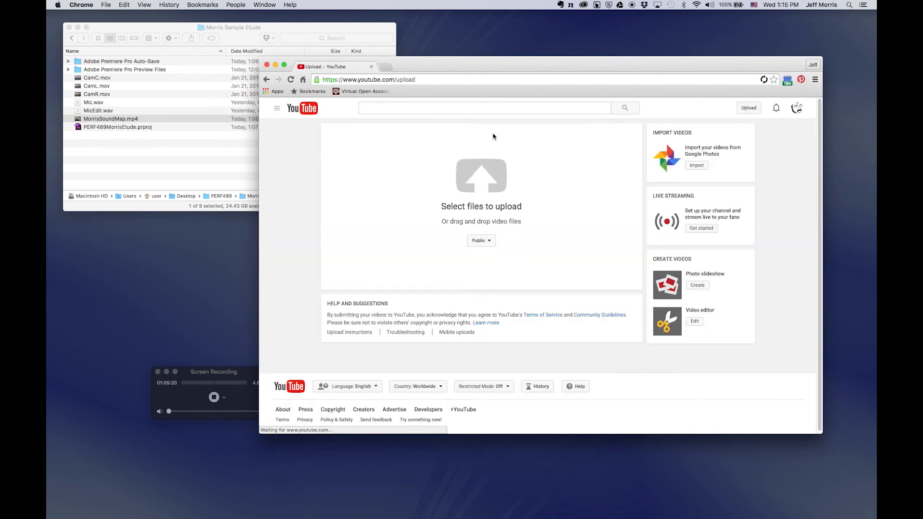
Upload MorrisSoundMap.mp4 to YouTube and confirm its initial privacy details.
{"action": "left_click_drag", "start_coordinate": [77, 122], "coordinate": [435, 190]}
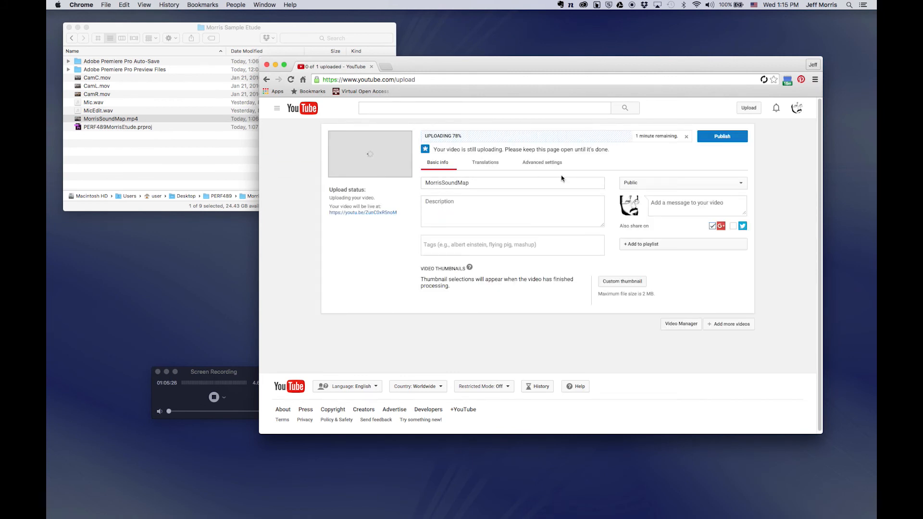
{"action": "left_click", "coordinate": [641, 184]}
{"action": "left_click", "coordinate": [645, 199]}
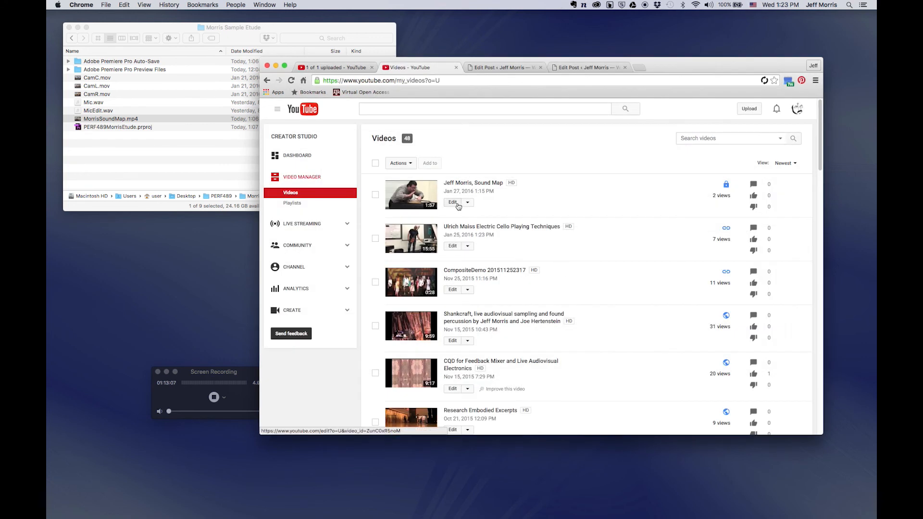
{"action": "left_click", "coordinate": [453, 205]}
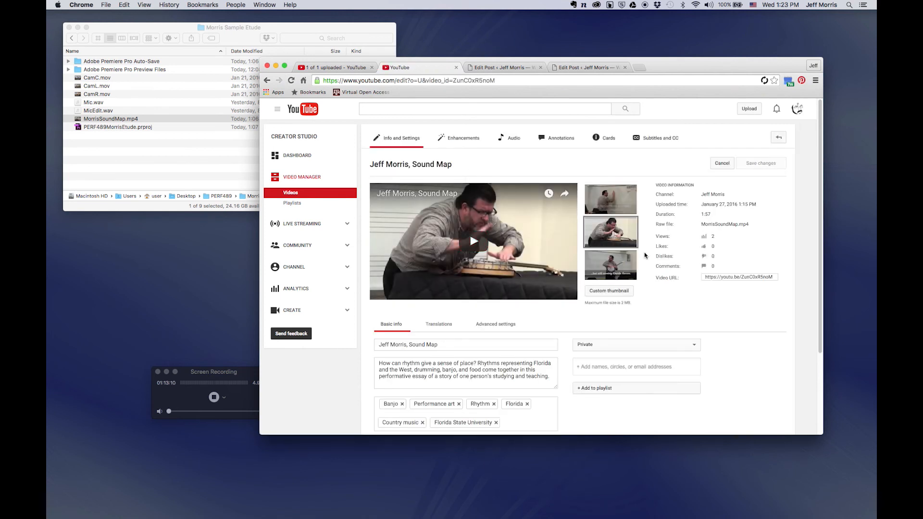
Save the video as Unlisted, then begin adding the performer's name before the title.
{"action": "left_click", "coordinate": [644, 344]}
{"action": "left_click", "coordinate": [641, 338]}
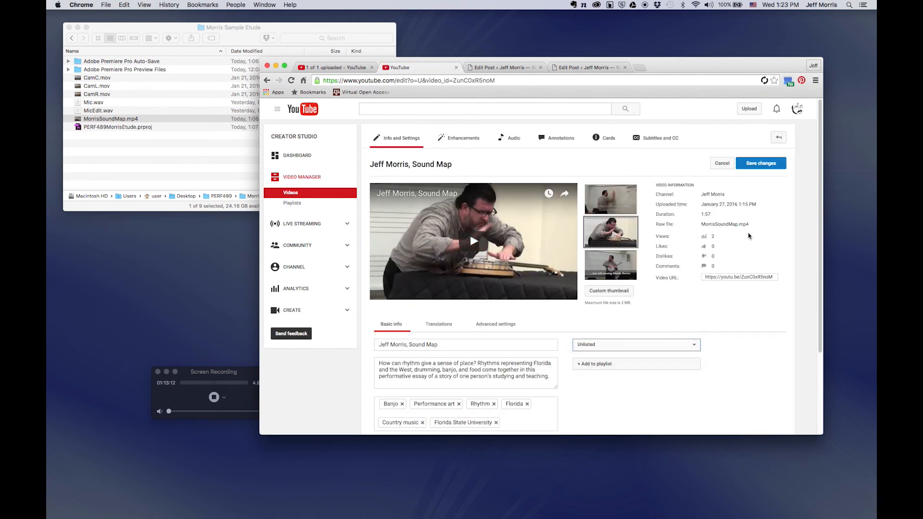
{"action": "left_click", "coordinate": [762, 163]}
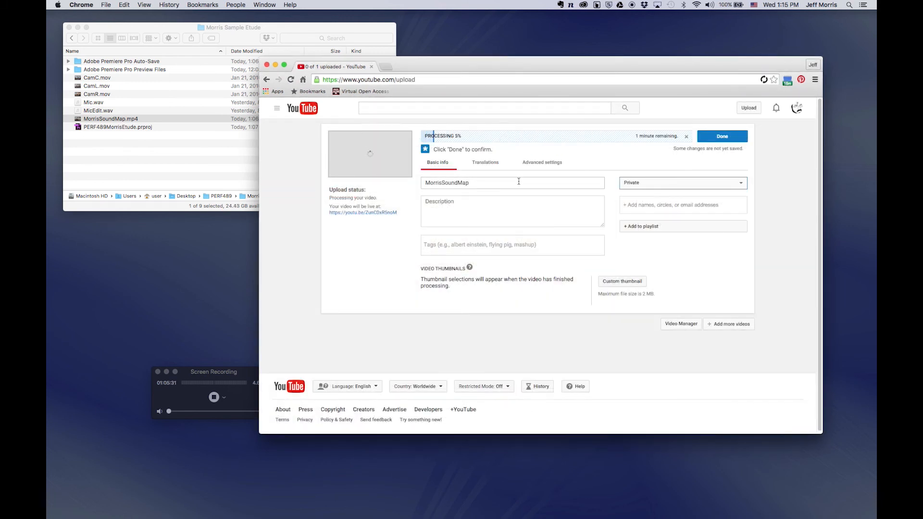
{"action": "left_click", "coordinate": [445, 183]}
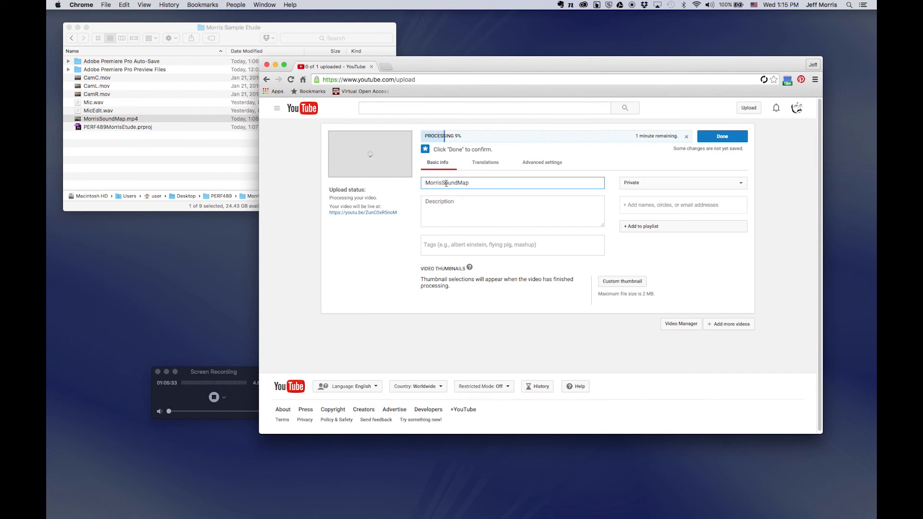
{"action": "type", "text": "Jeff "}
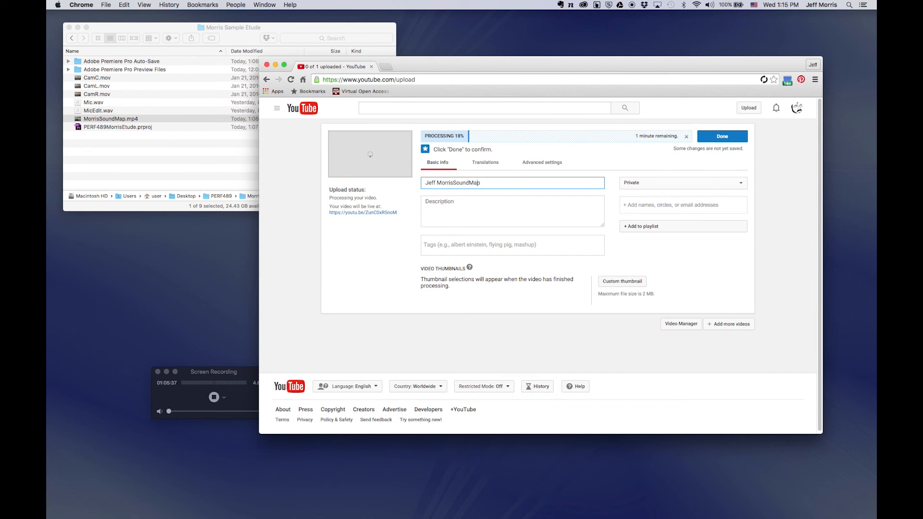
{"action": "type", "text": " ,"}
Write the description starting 'How can rhythm give a sense of place'.
{"action": "left_click", "coordinate": [445, 208]}
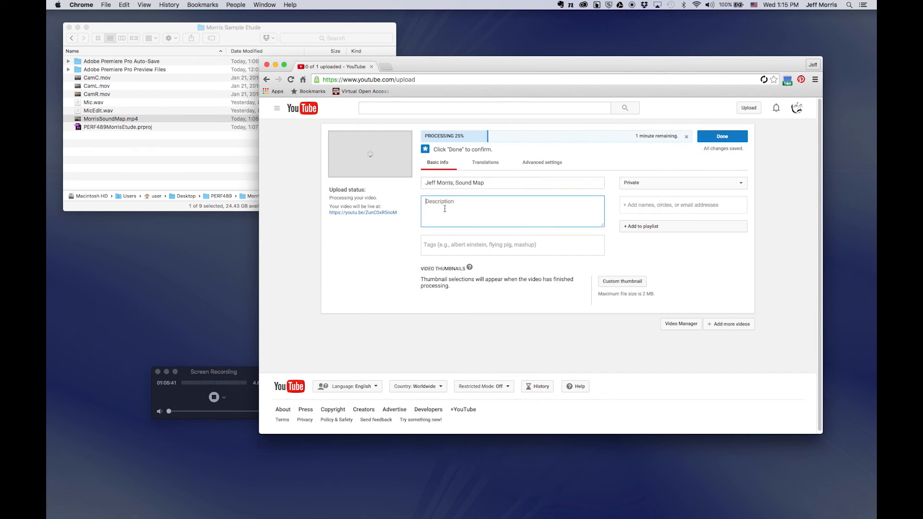
{"action": "type", "text": "How can rhythm represent place?"}
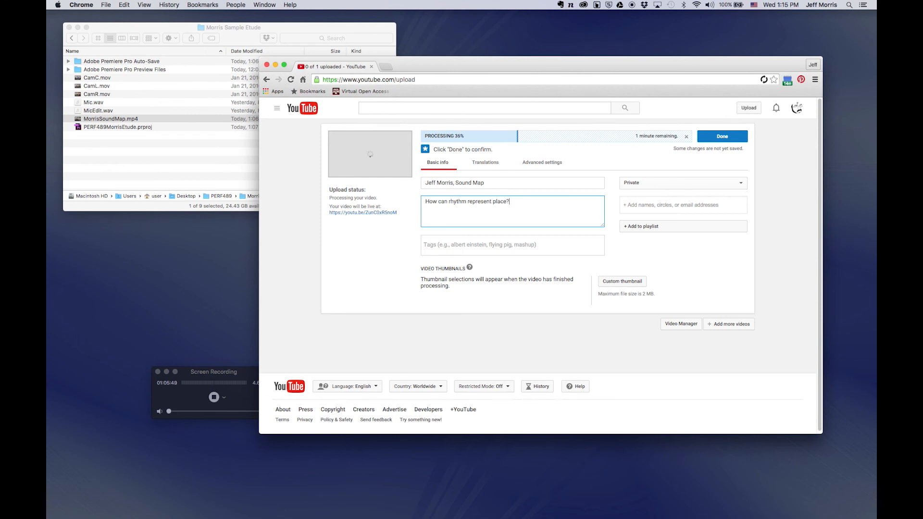
{"action": "key", "text": "alt+shift+Left"}
{"action": "type", "text": "give a sense of"}
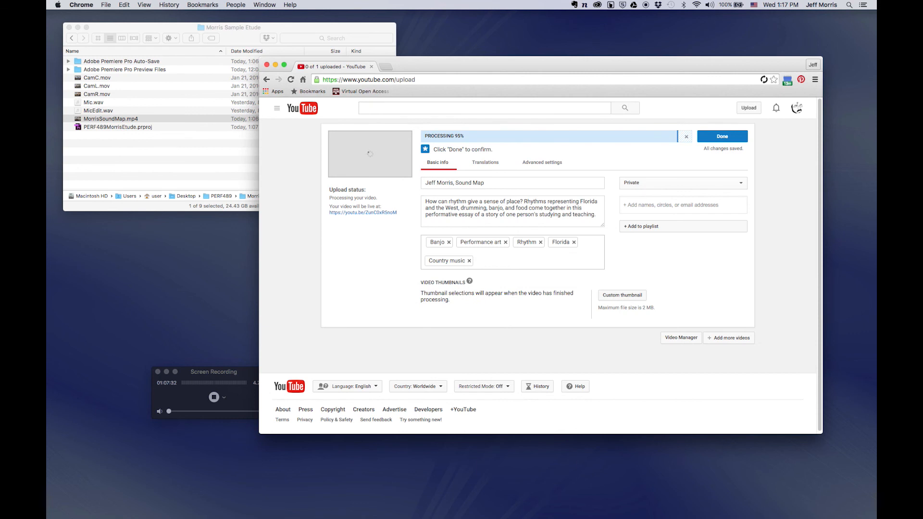
Add the Florida State University tag, pick the middle thumbnail, and finish the upload.
{"action": "type", "text": "F"}
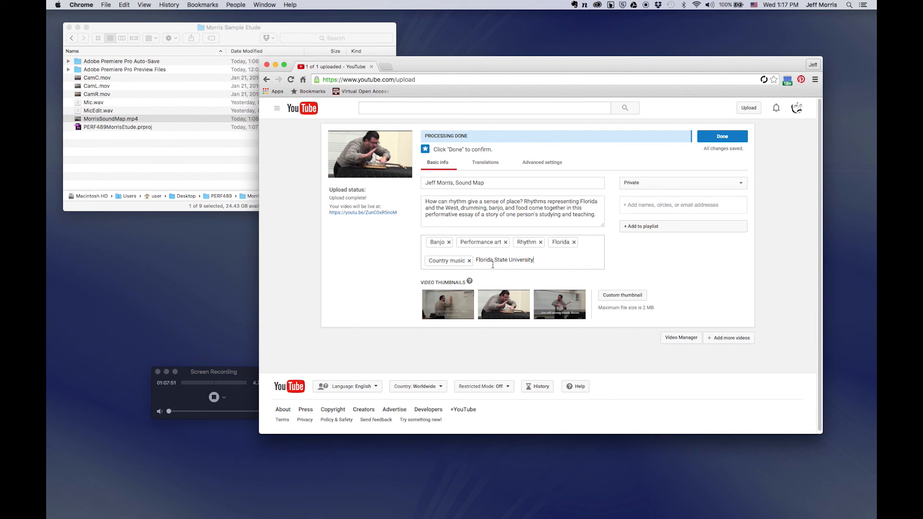
{"action": "key", "text": "Return"}
{"action": "left_click", "coordinate": [512, 306]}
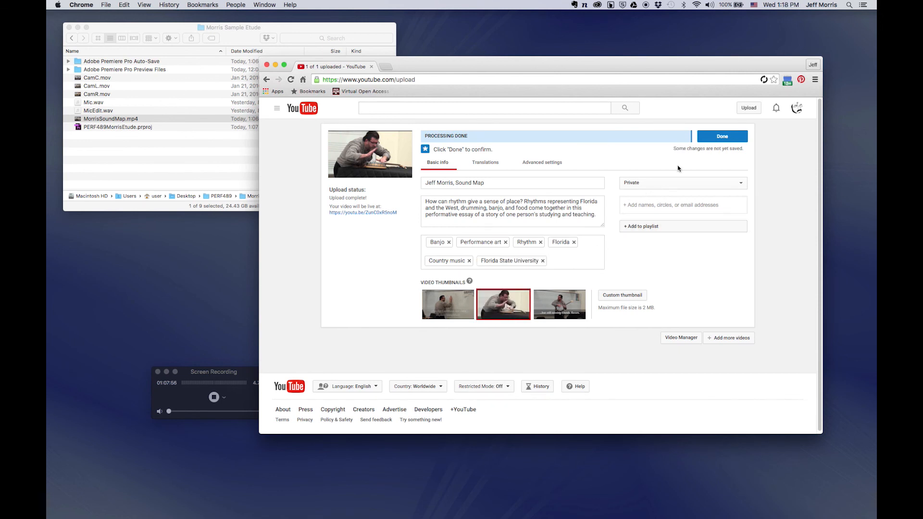
{"action": "left_click", "coordinate": [721, 137]}
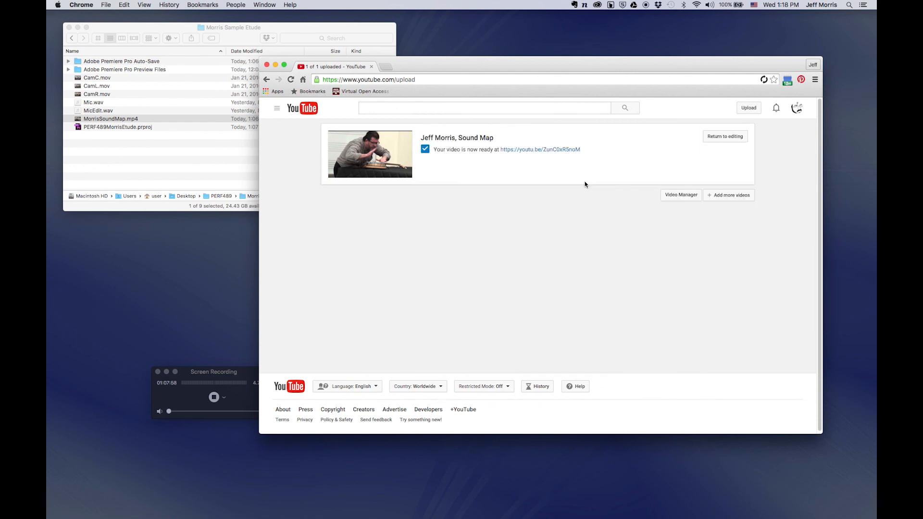
Open the video's watch page, strip &feature=youtu.be from its URL, and pause playback.
{"action": "left_click", "coordinate": [535, 149]}
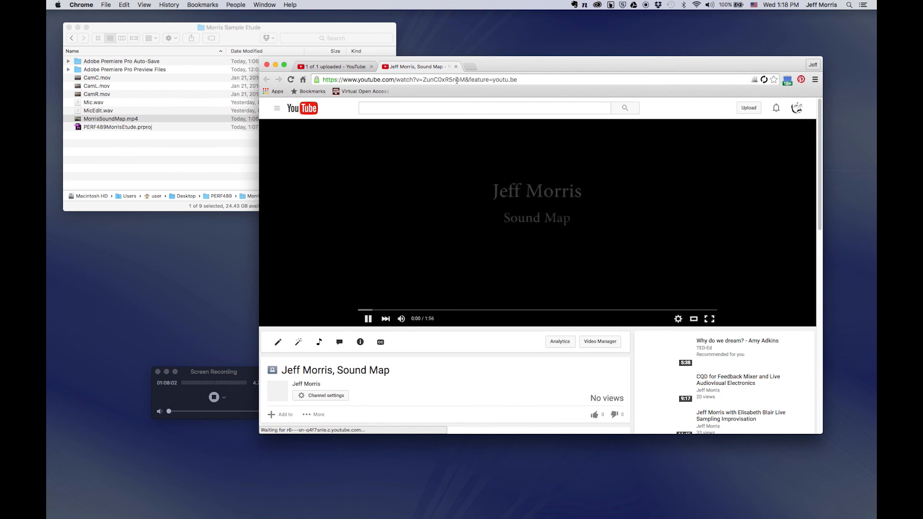
{"action": "left_click_drag", "start_coordinate": [465, 80], "coordinate": [561, 73]}
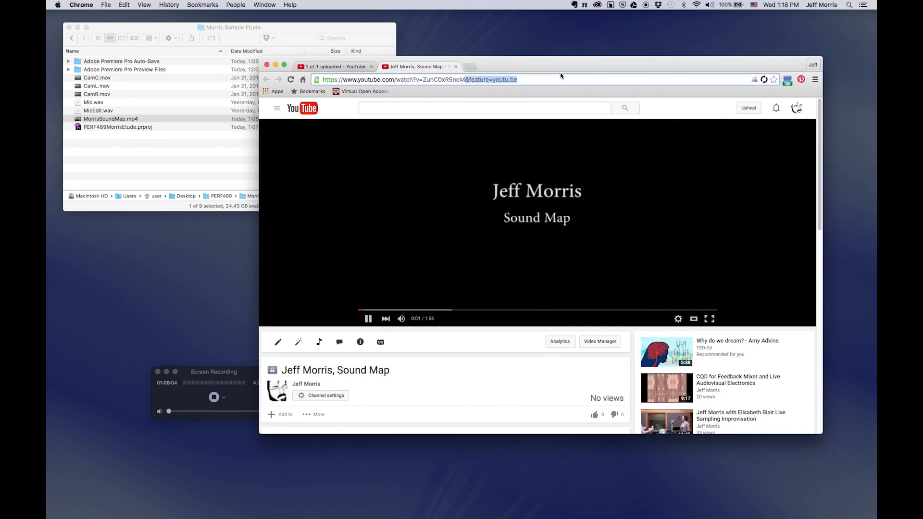
{"action": "key", "text": "BackSpace"}
{"action": "left_click_drag", "start_coordinate": [479, 79], "coordinate": [322, 79]}
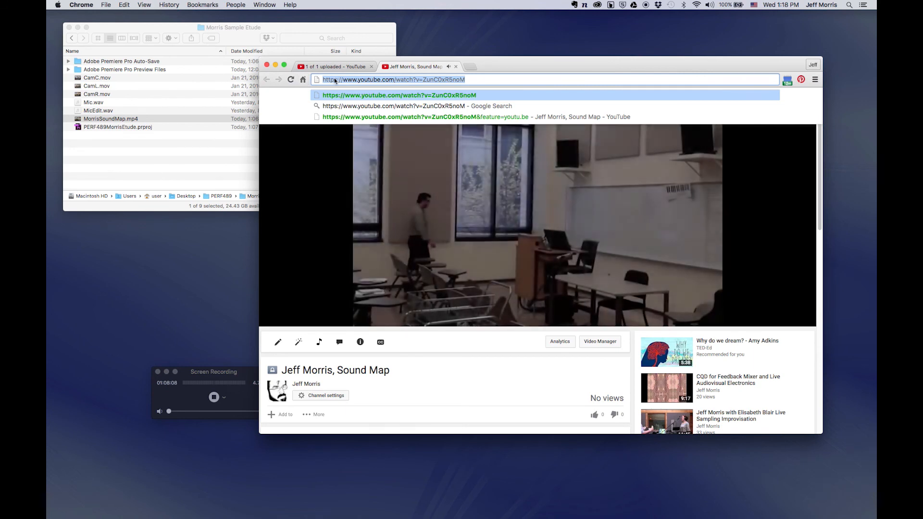
{"action": "left_click", "coordinate": [340, 150]}
{"action": "left_click", "coordinate": [369, 319]}
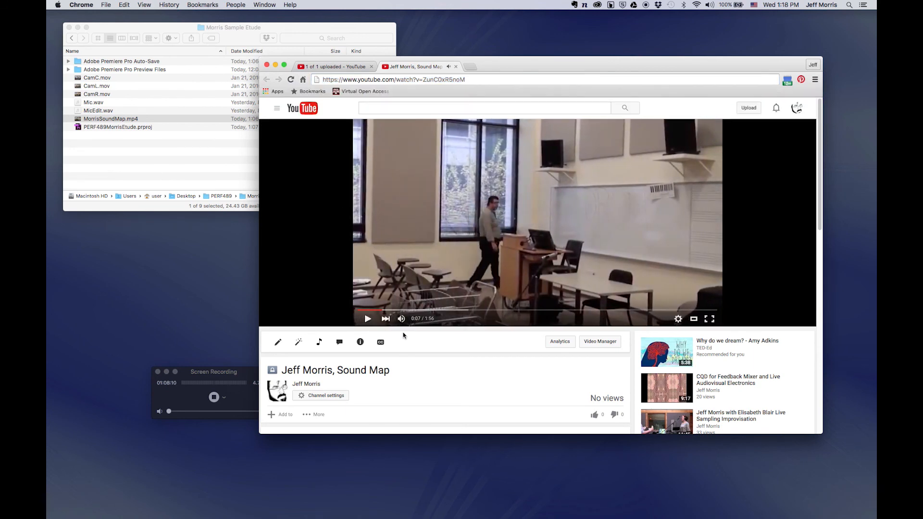
Open a new tab and enter the site's wp-admin address.
{"action": "key", "text": "super+t"}
{"action": "type", "text": "morris"}
{"action": "key", "text": "Down"}
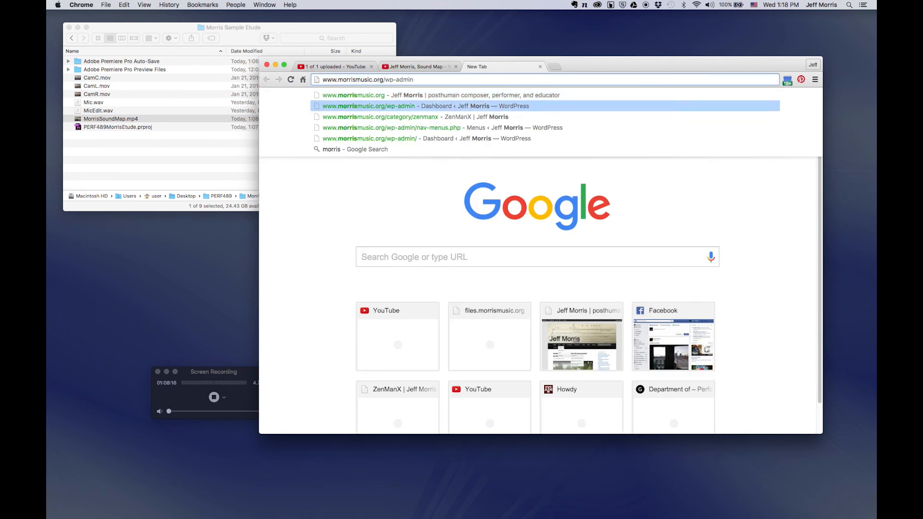
In the WordPress admin, start a new post titled 'Sound Map, a mapping étude'.
{"action": "key", "text": "Return"}
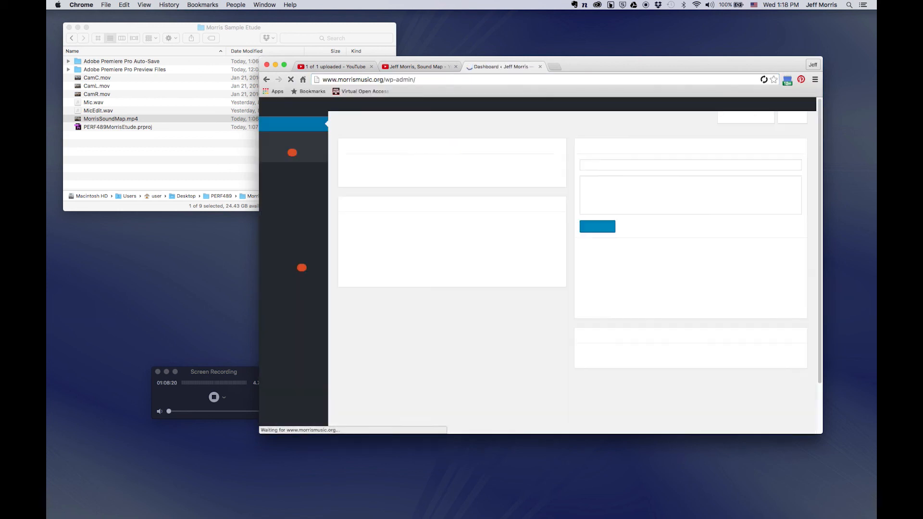
{"action": "mouse_move", "coordinate": [382, 111]}
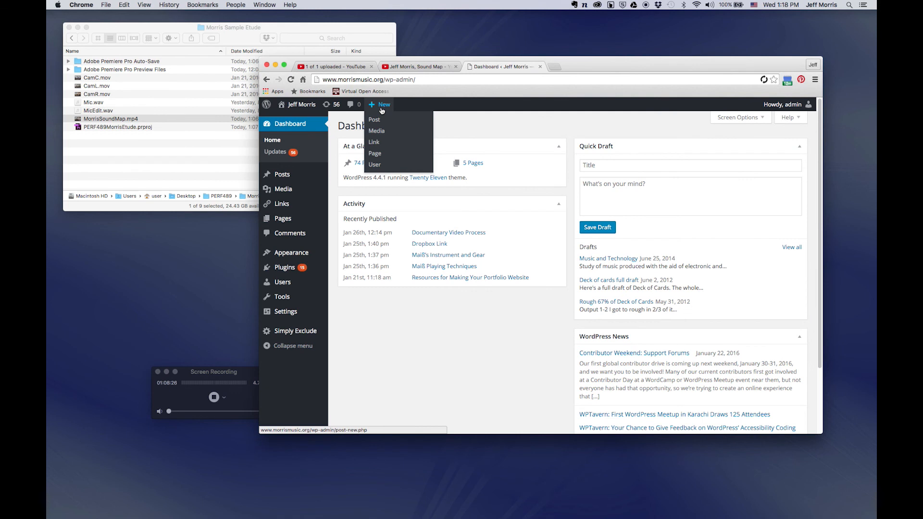
{"action": "left_click", "coordinate": [380, 120]}
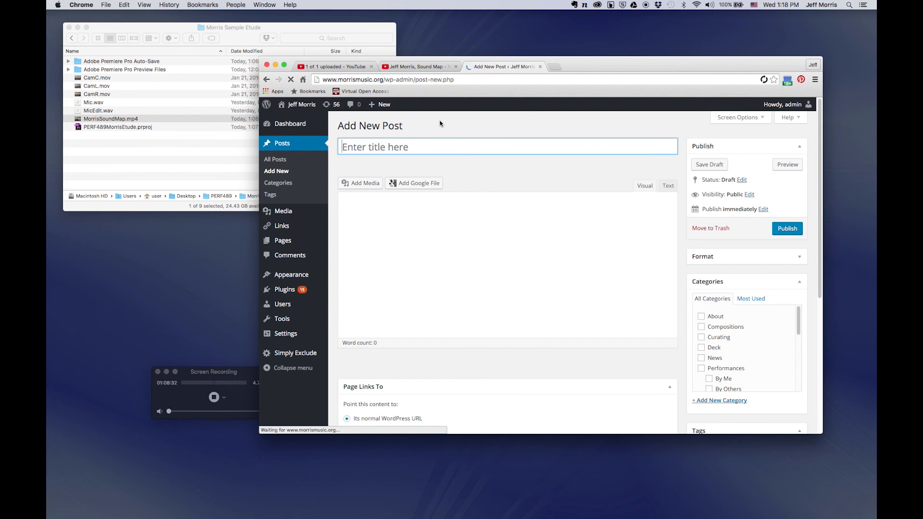
{"action": "type", "text": "Jeff"}
{"action": "key", "text": "super+a"}
{"action": "type", "text": "Sound M"}
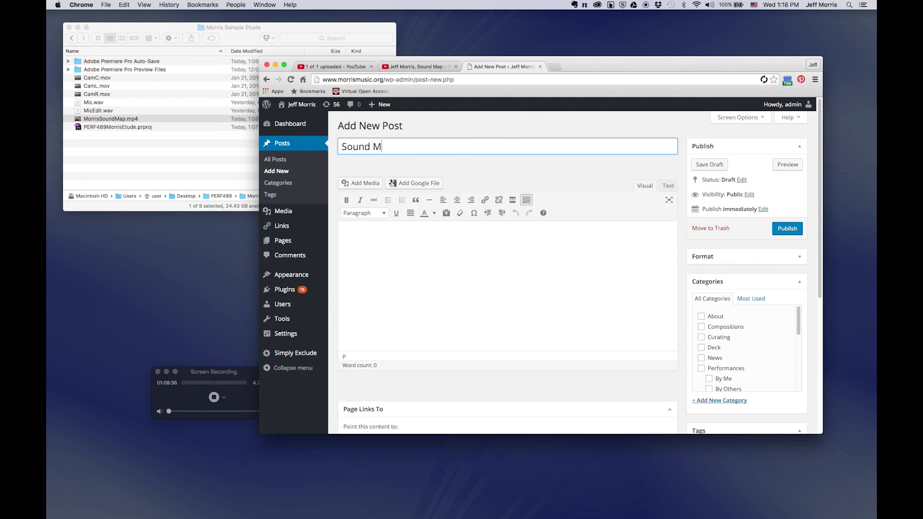
{"action": "type", "text": "ap, a mapping étude"}
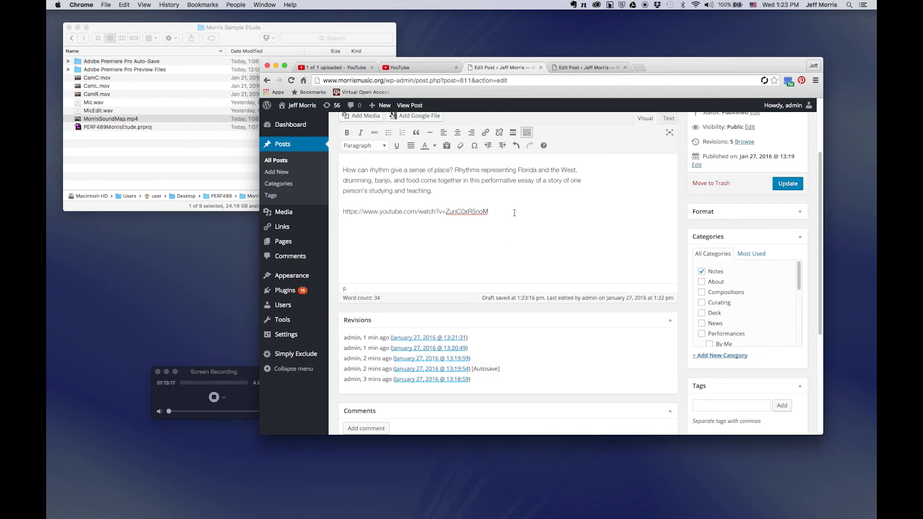
{"action": "scroll", "coordinate": [514, 212], "scroll_direction": "up", "scroll_amount": 2}
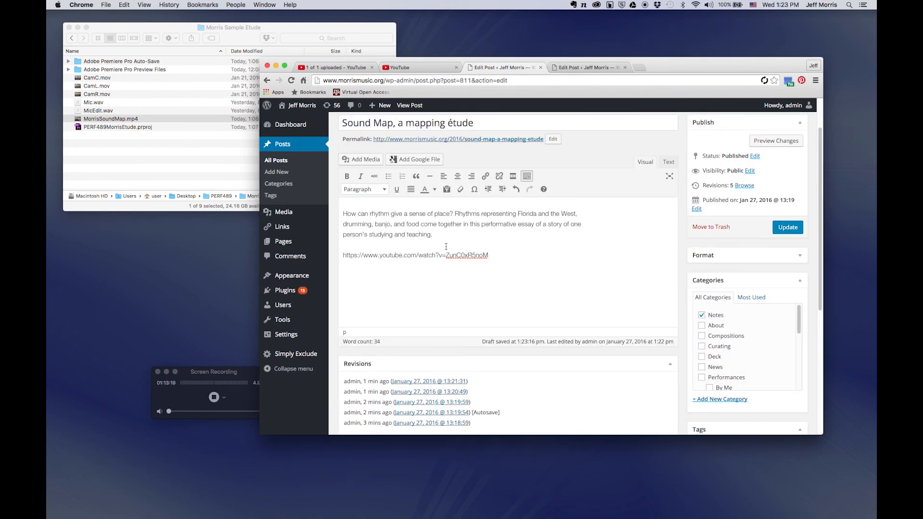
Update the post, delete the blank line above the video link, and update again.
{"action": "left_click", "coordinate": [788, 227]}
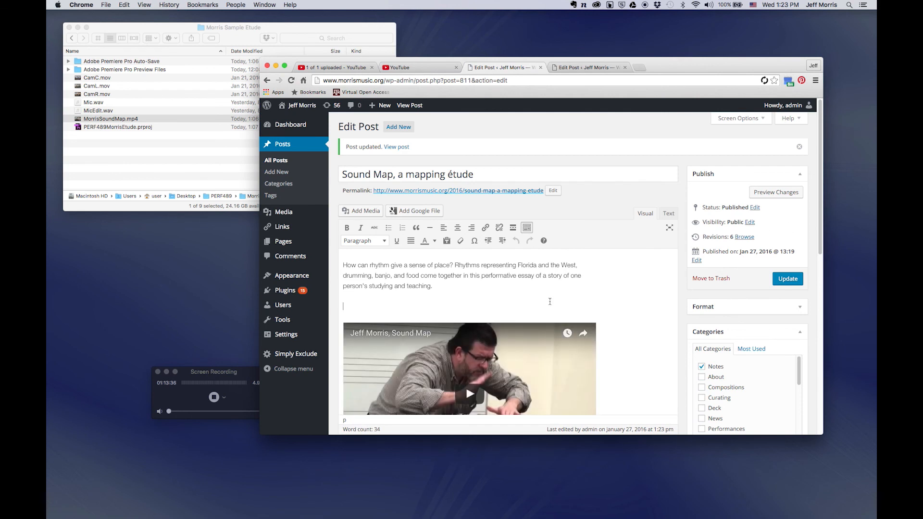
{"action": "left_click", "coordinate": [550, 302]}
{"action": "key", "text": "BackSpace"}
{"action": "scroll", "coordinate": [572, 303], "scroll_direction": "down", "scroll_amount": 5}
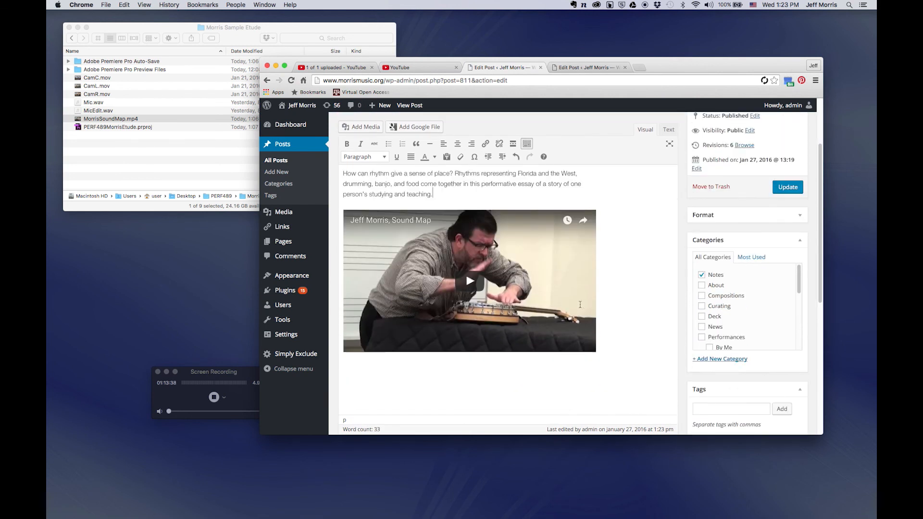
{"action": "left_click", "coordinate": [787, 168]}
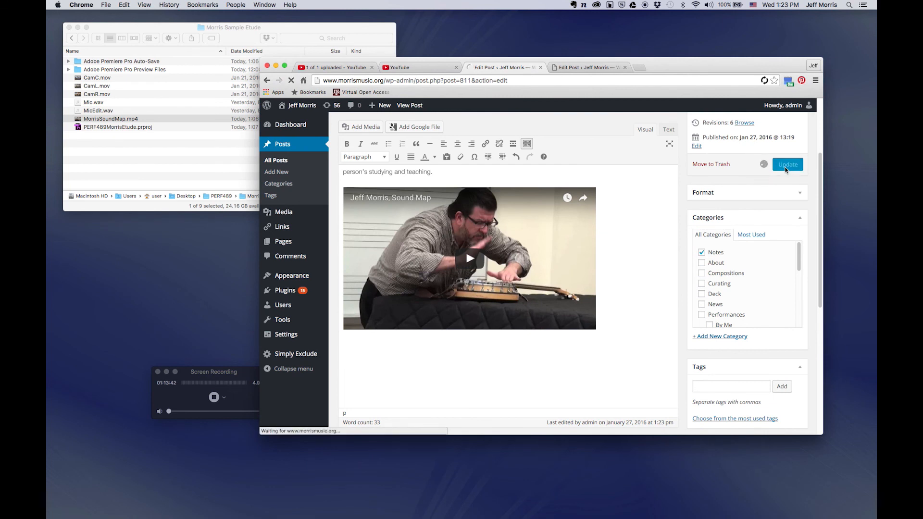
View the published post and play its embedded YouTube video.
{"action": "left_click", "coordinate": [417, 106]}
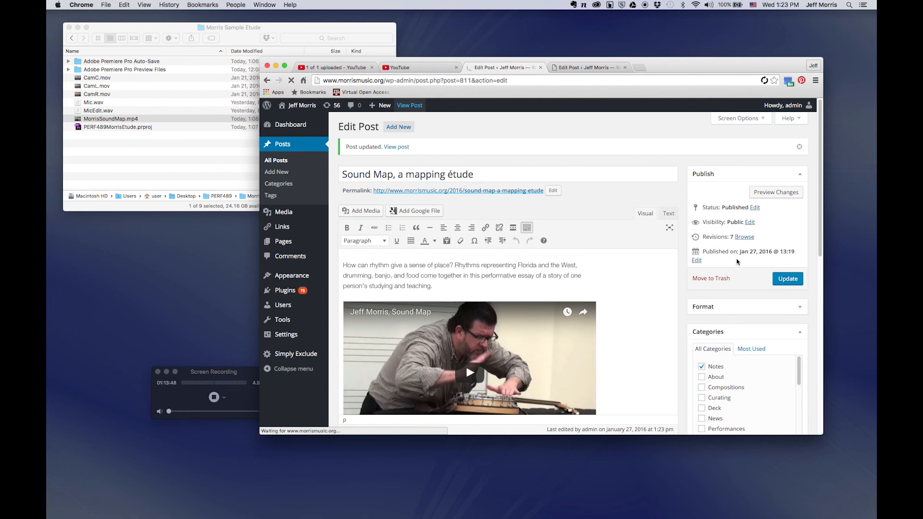
{"action": "scroll", "coordinate": [736, 262], "scroll_direction": "down", "scroll_amount": 6}
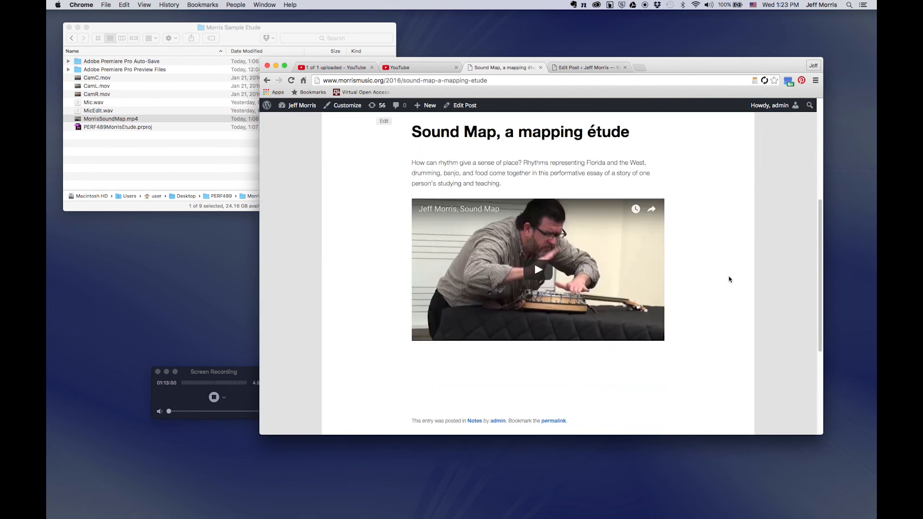
{"action": "left_click", "coordinate": [544, 271]}
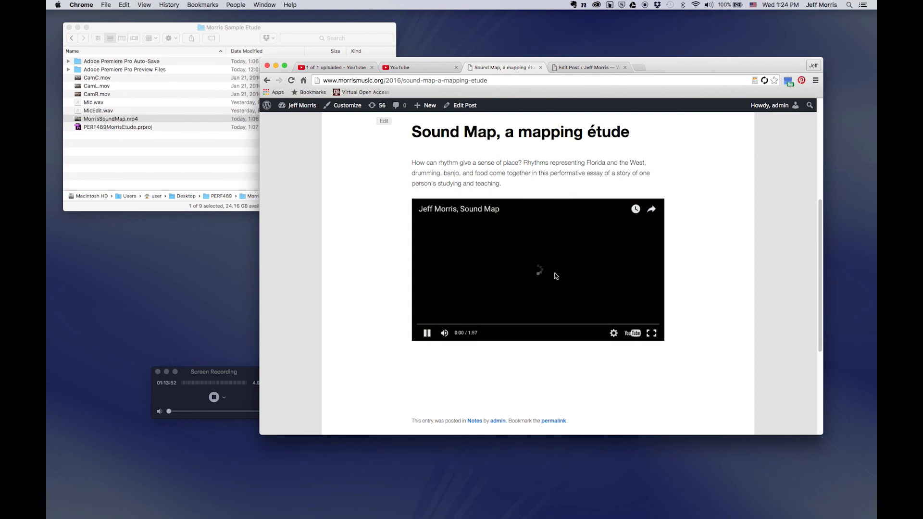